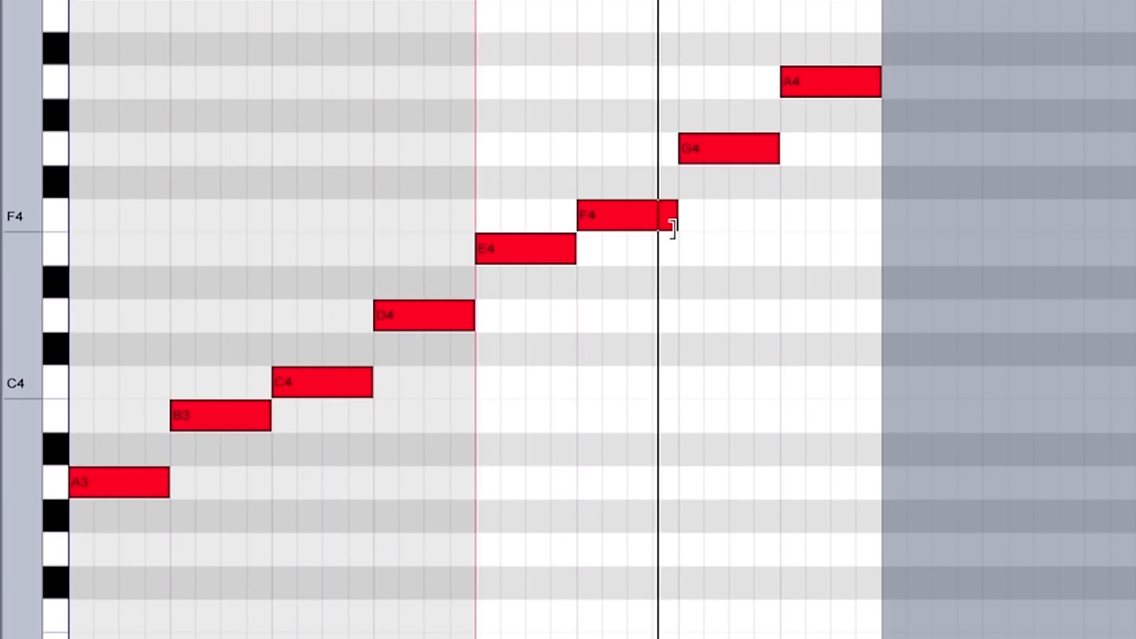
# Select each A minor scale note in turn from A3 up to A4, followed by the two root notes A3 and A4 again
pyautogui.click(128, 488)
pyautogui.click(236, 418)
pyautogui.click(317, 386)
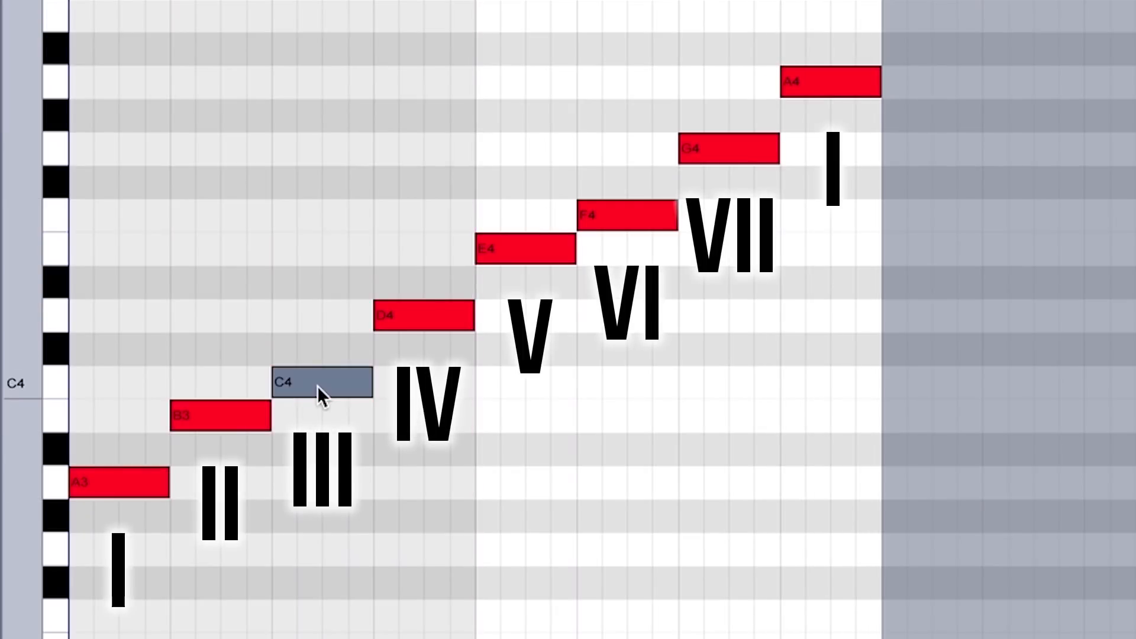
pyautogui.click(429, 314)
pyautogui.click(531, 258)
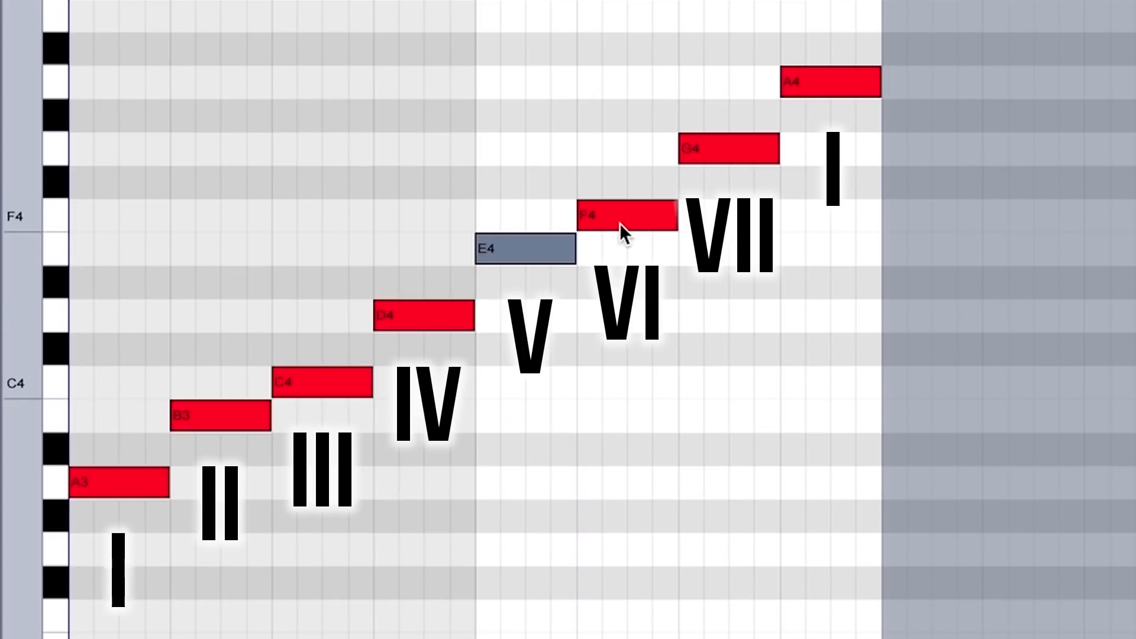
pyautogui.click(619, 223)
pyautogui.click(730, 145)
pyautogui.click(827, 82)
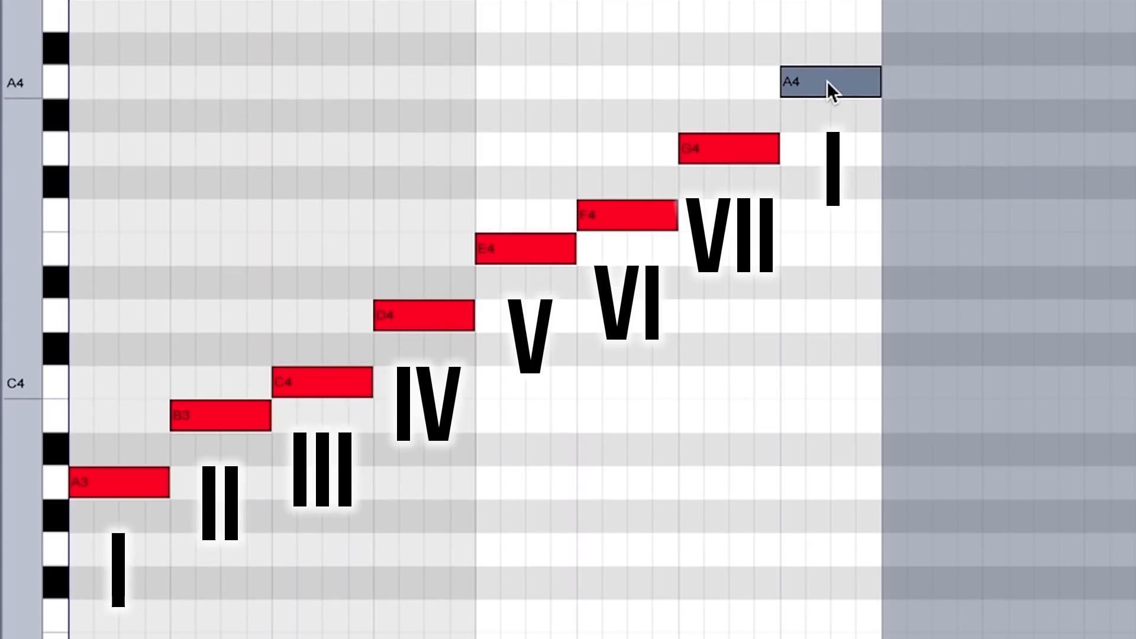
pyautogui.click(108, 486)
pyautogui.click(836, 77)
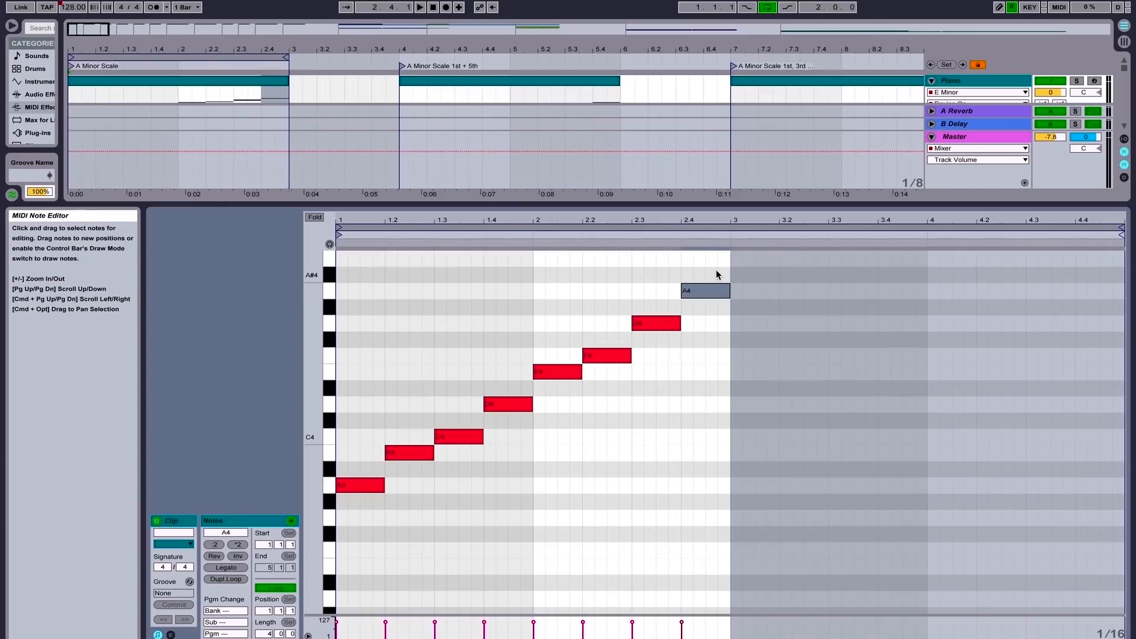
# Select all eight scale notes and transpose them down three semitones so the scale starts on F#3
pyautogui.moveTo(718, 272); pyautogui.dragTo(297, 562)
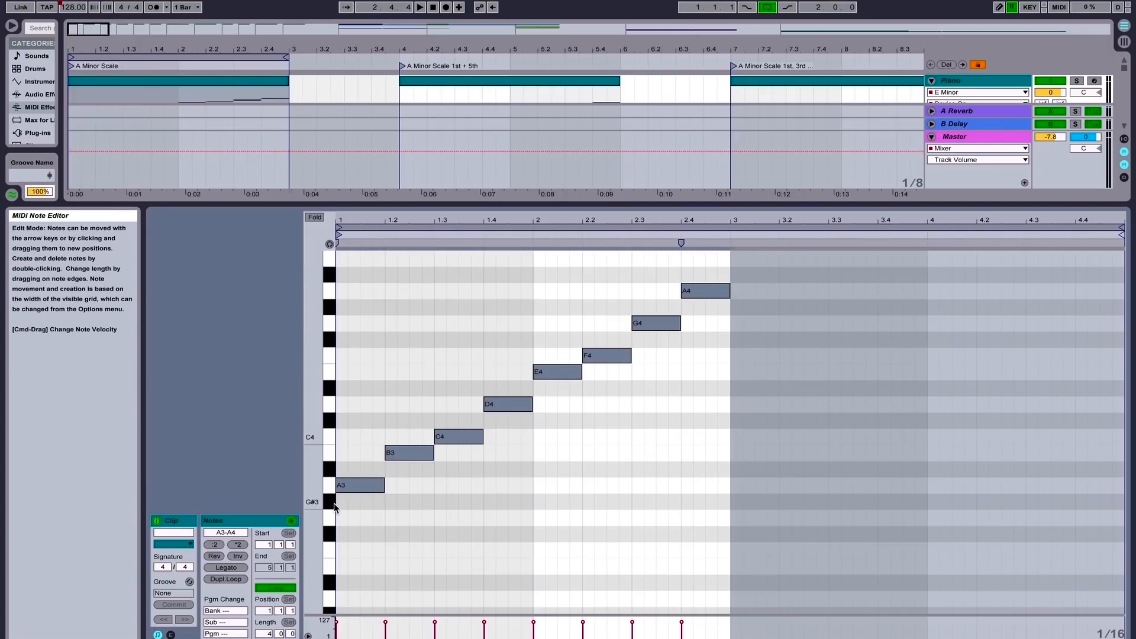
pyautogui.press('Down')
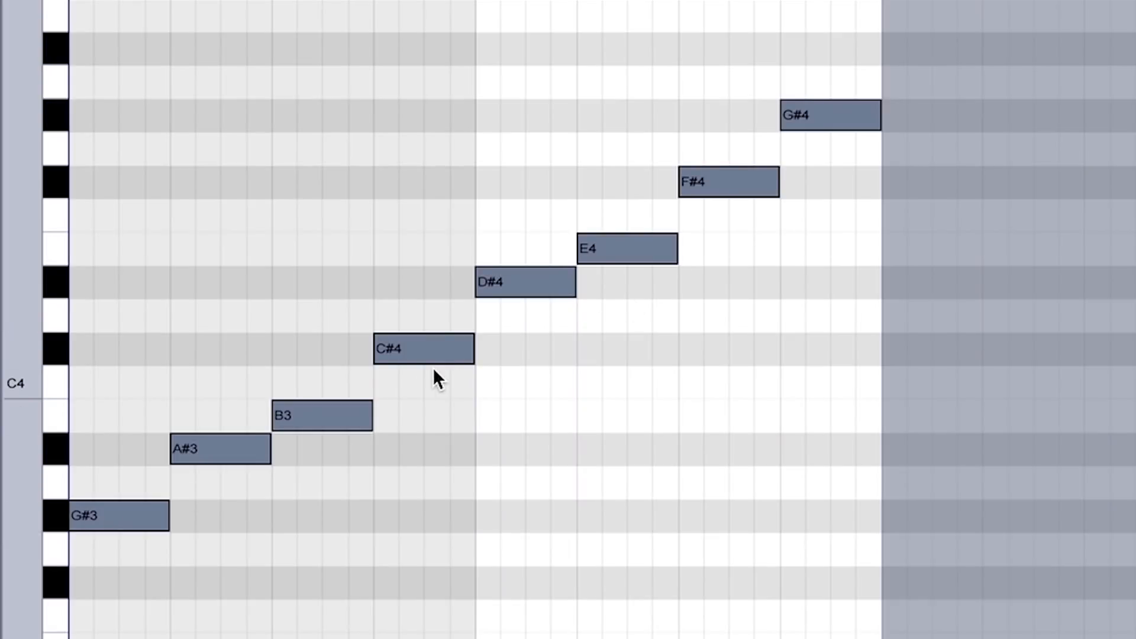
pyautogui.press('Down')
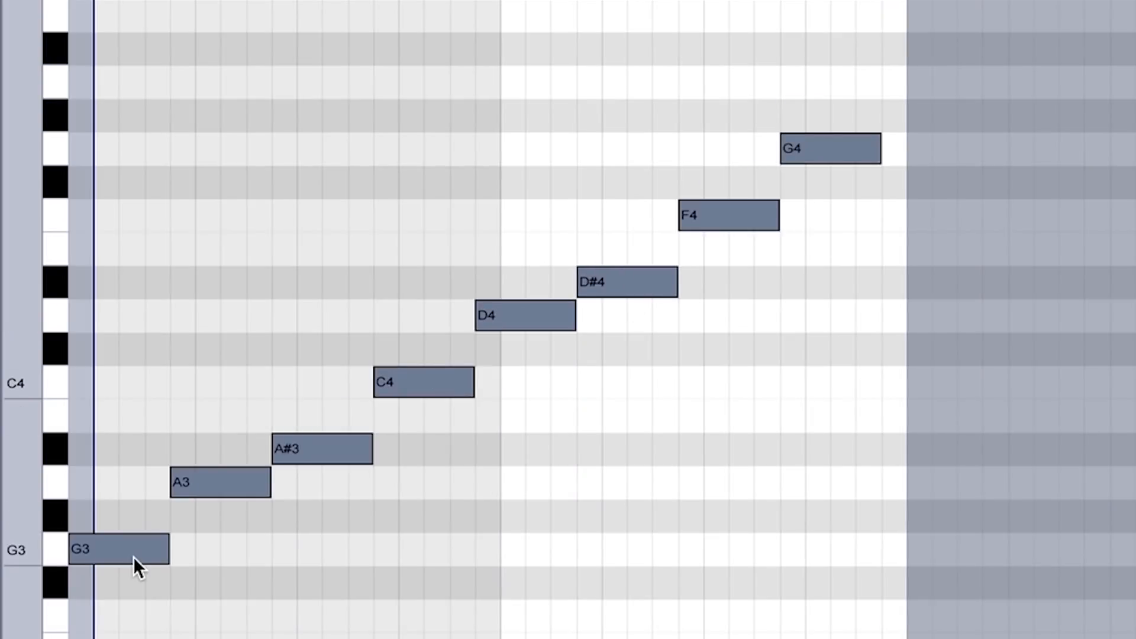
pyautogui.press('Right')
pyautogui.press('Down')
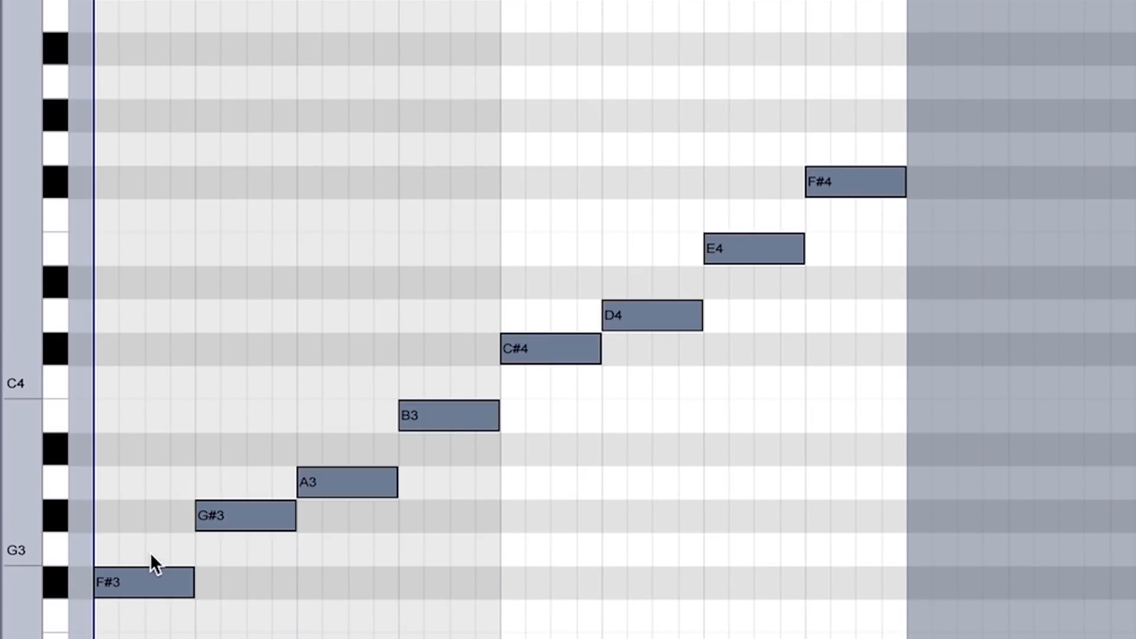
# Transpose the whole scale up three semitones so it starts on A3 again
pyautogui.press('Up')
pyautogui.press('Up')
pyautogui.press('Up')
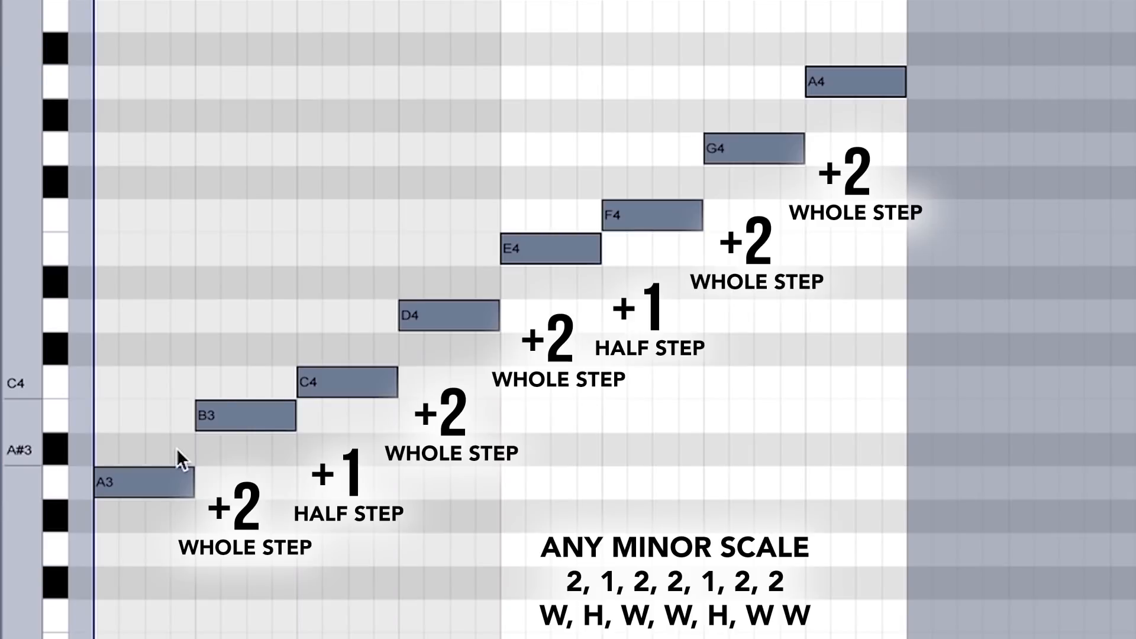
# Select the second note, B3, then shift the entire scale down one semitone and back up
pyautogui.click(244, 416)
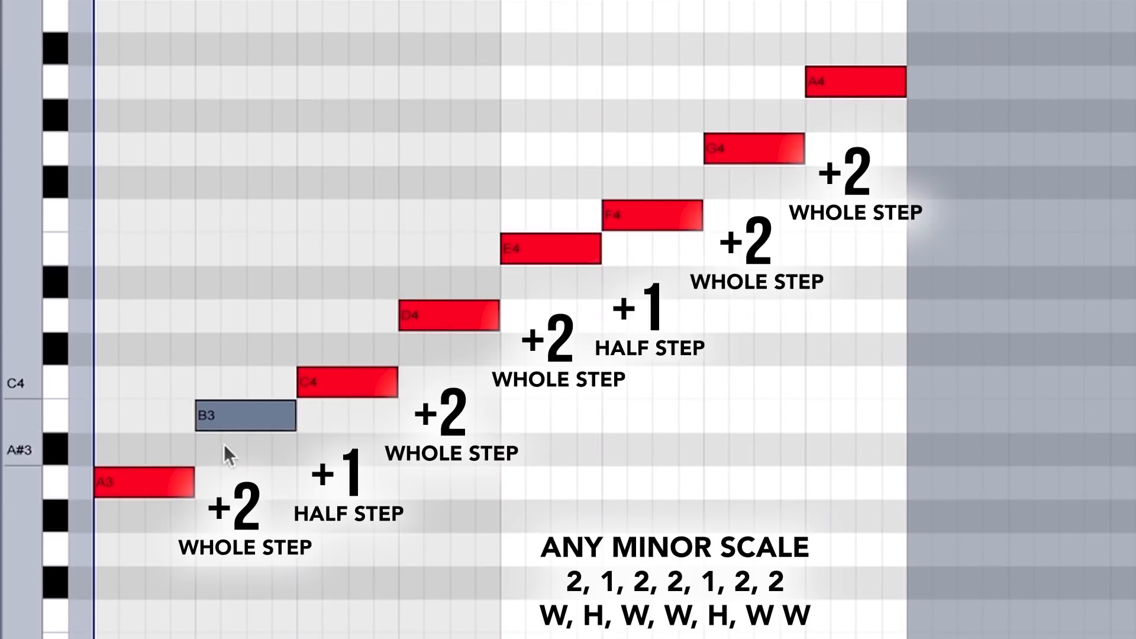
pyautogui.moveTo(127, 537); pyautogui.dragTo(858, 90)
pyautogui.press('Down')
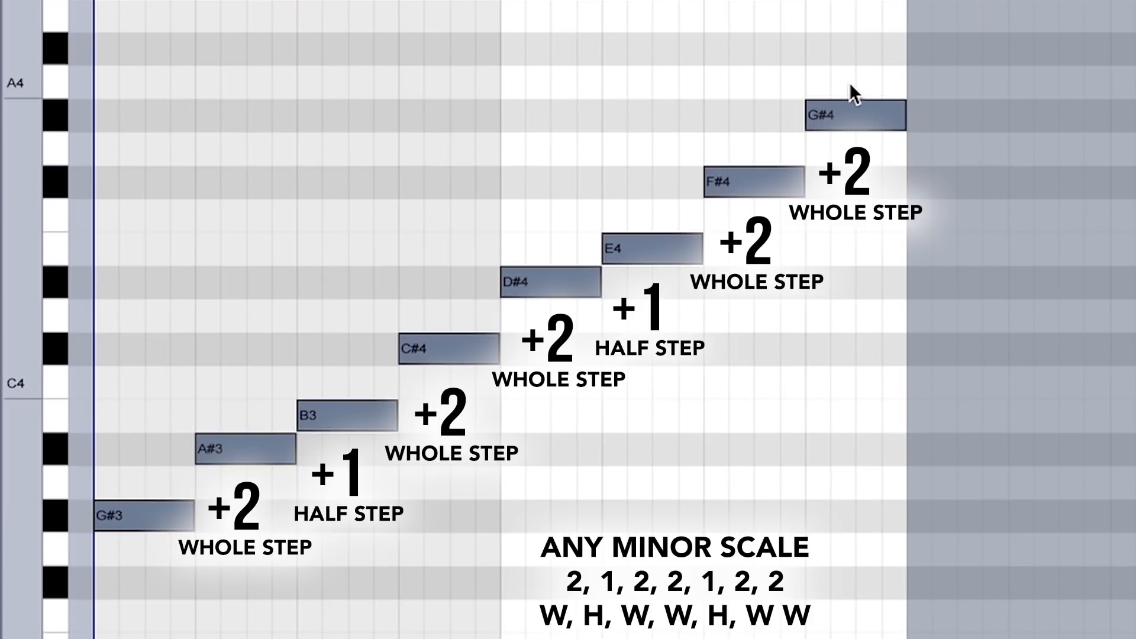
pyautogui.press('Up')
# Lower the second note, B3, by a semitone and restore it, and do the same with the fourth note, D4
pyautogui.click(235, 415)
pyautogui.press('Down')
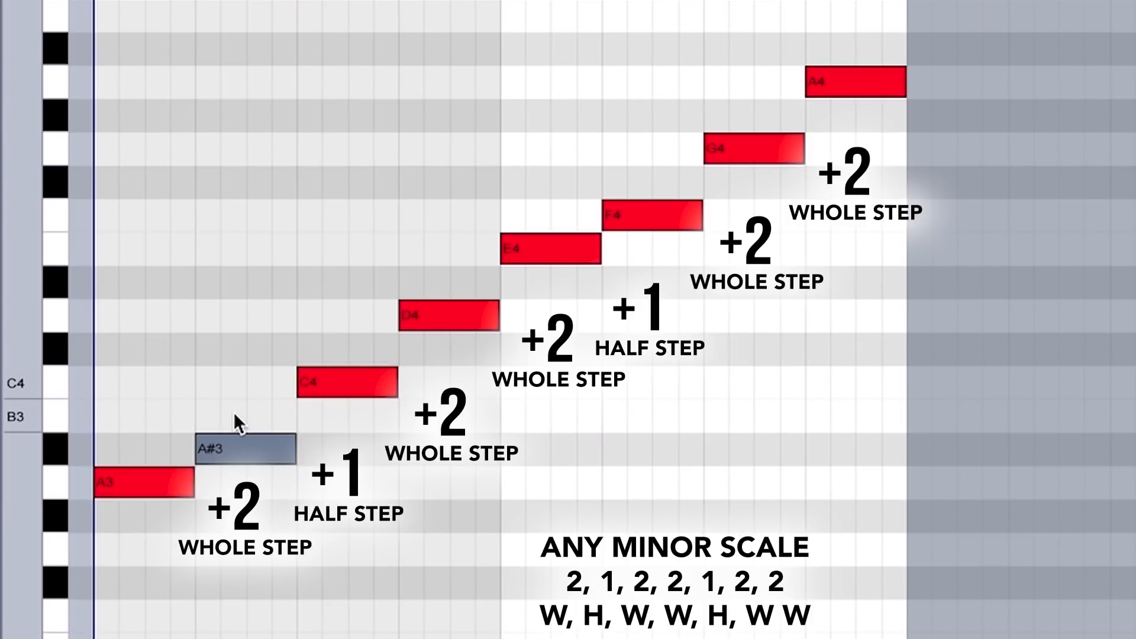
pyautogui.press('Up')
pyautogui.click(451, 318)
pyautogui.press('Down')
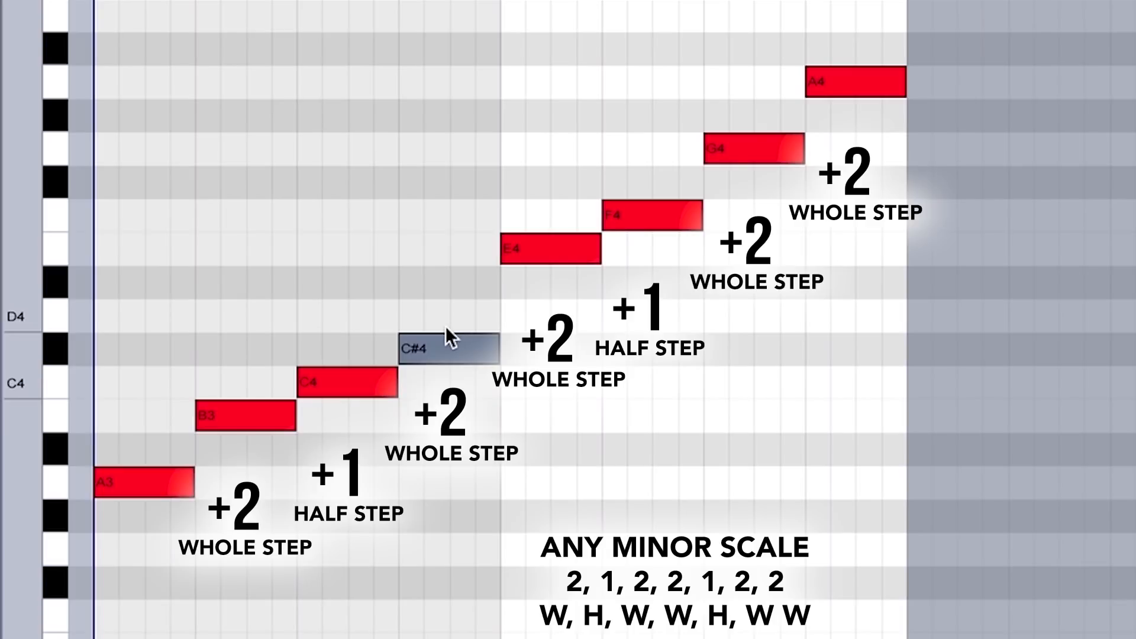
pyautogui.press('Up')
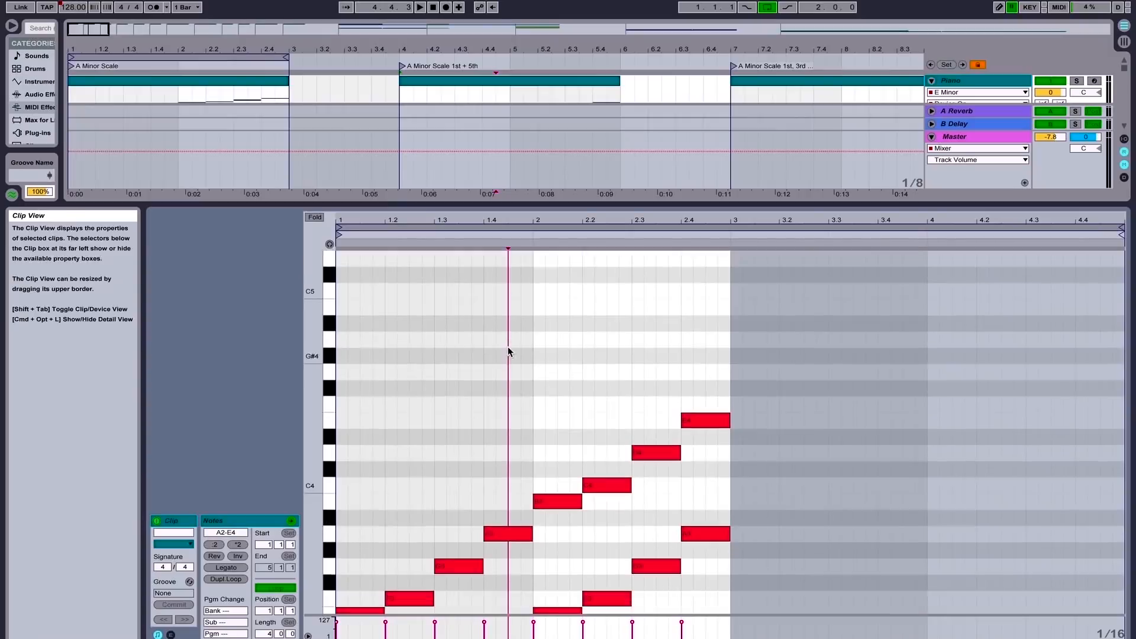
# In the root-and-fifth clip, select the fifth E3 and the root A2 of the first pair
pyautogui.scroll(-2, 508, 349)
pyautogui.scroll(-3, 507, 351)
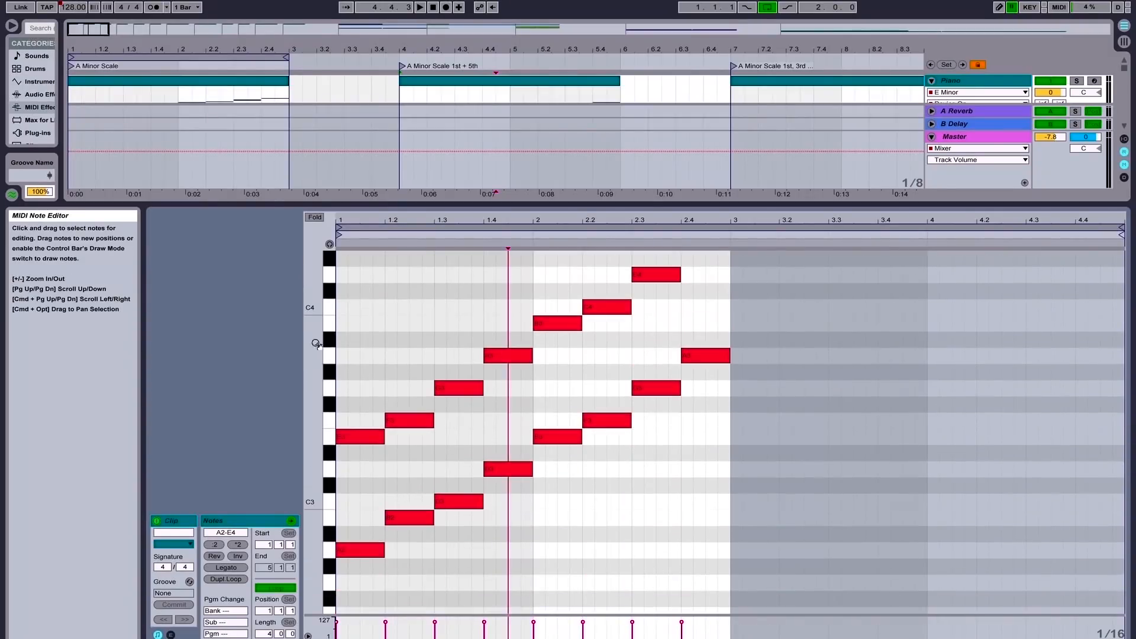
pyautogui.moveTo(310, 350); pyautogui.dragTo(281, 350)
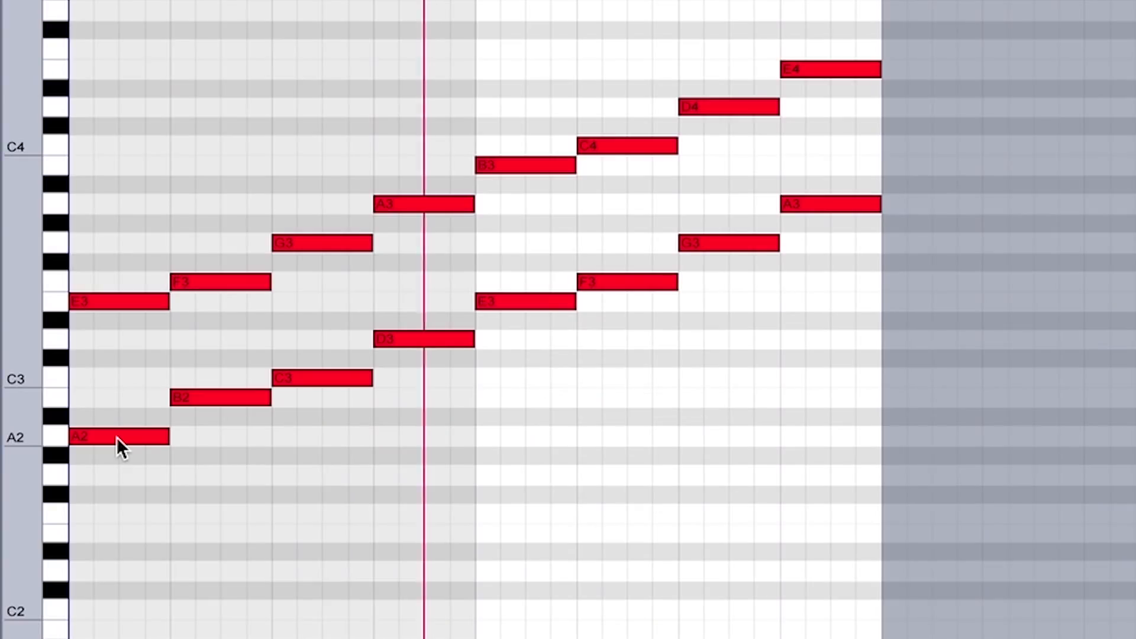
pyautogui.moveTo(116, 438); pyautogui.dragTo(118, 300)
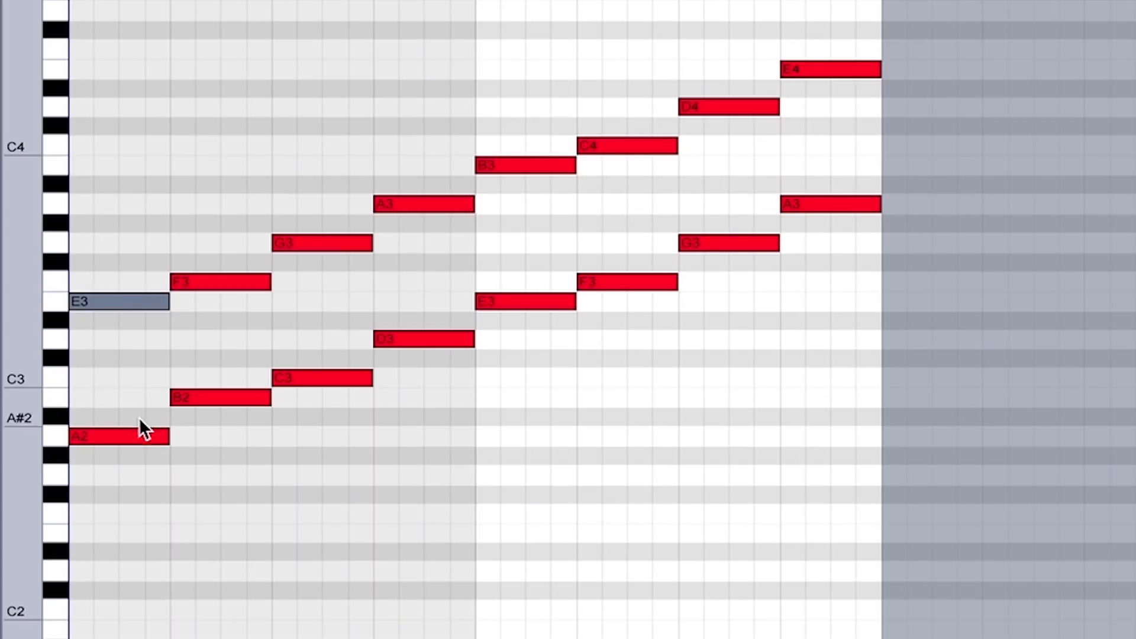
pyautogui.click(129, 438)
pyautogui.click(101, 418)
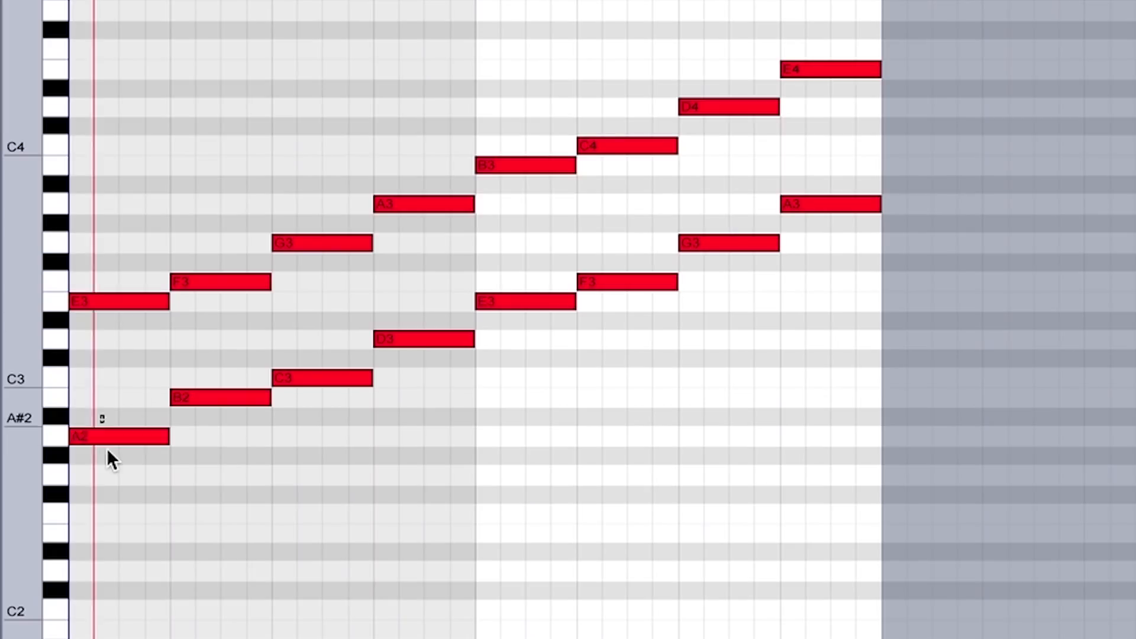
# Move the first root note A2 up by semitones to D3 and back down to A2
pyautogui.click(107, 441)
pyautogui.press('Up')
pyautogui.press('Up')
pyautogui.press('Up')
pyautogui.press('Up')
pyautogui.press('Up')
pyautogui.press('Up')
pyautogui.press('Up')
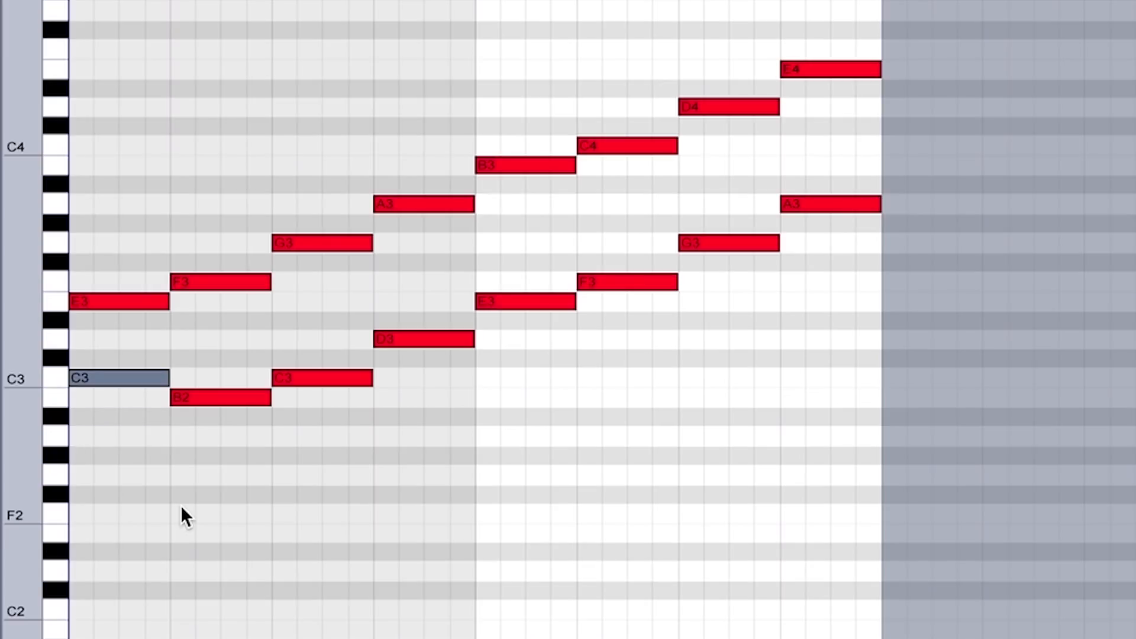
pyautogui.press('Down')
pyautogui.press('Down')
pyautogui.press('Down')
pyautogui.press('Down')
pyautogui.press('Down')
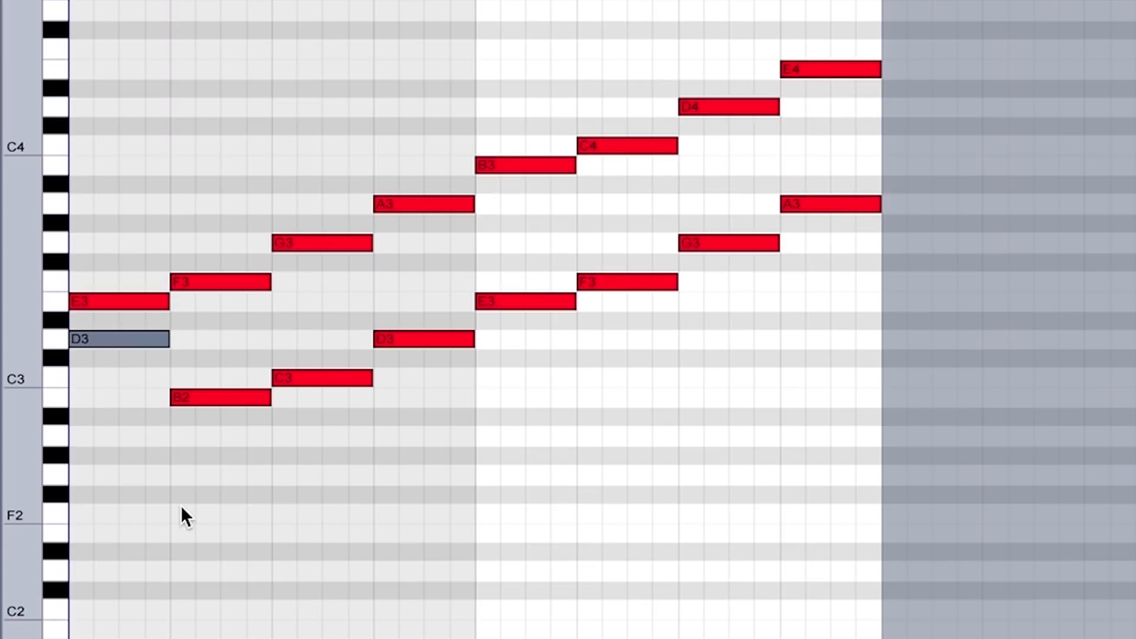
pyautogui.press('Down')
pyautogui.press('Down')
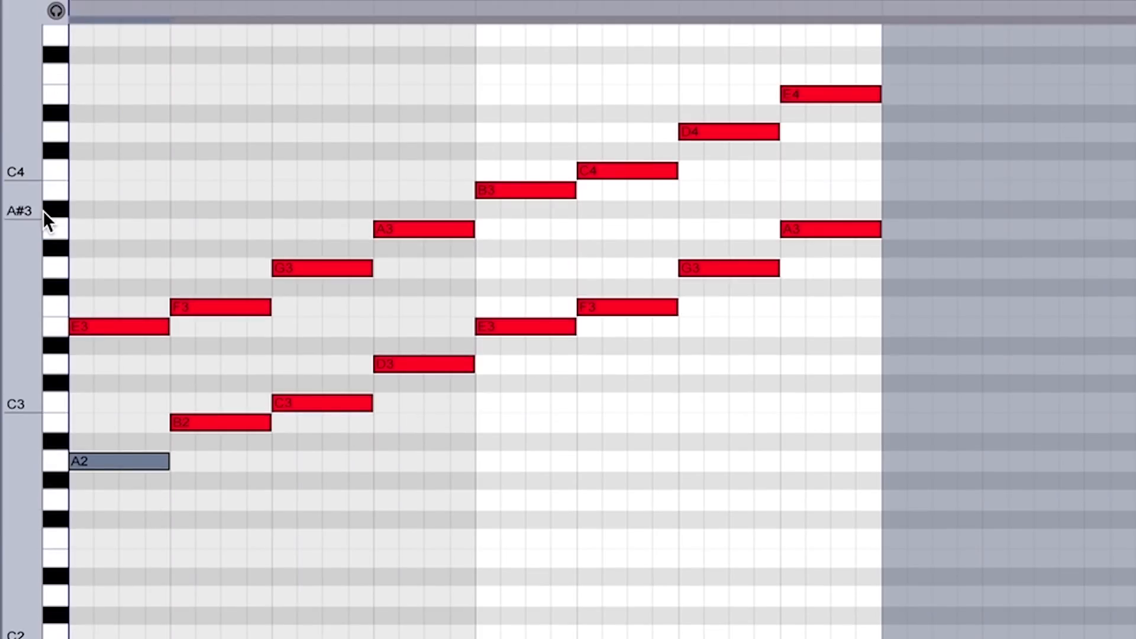
# Select all the root-and-fifth notes and play the clip
pyautogui.moveTo(43, 210); pyautogui.dragTo(20, 208)
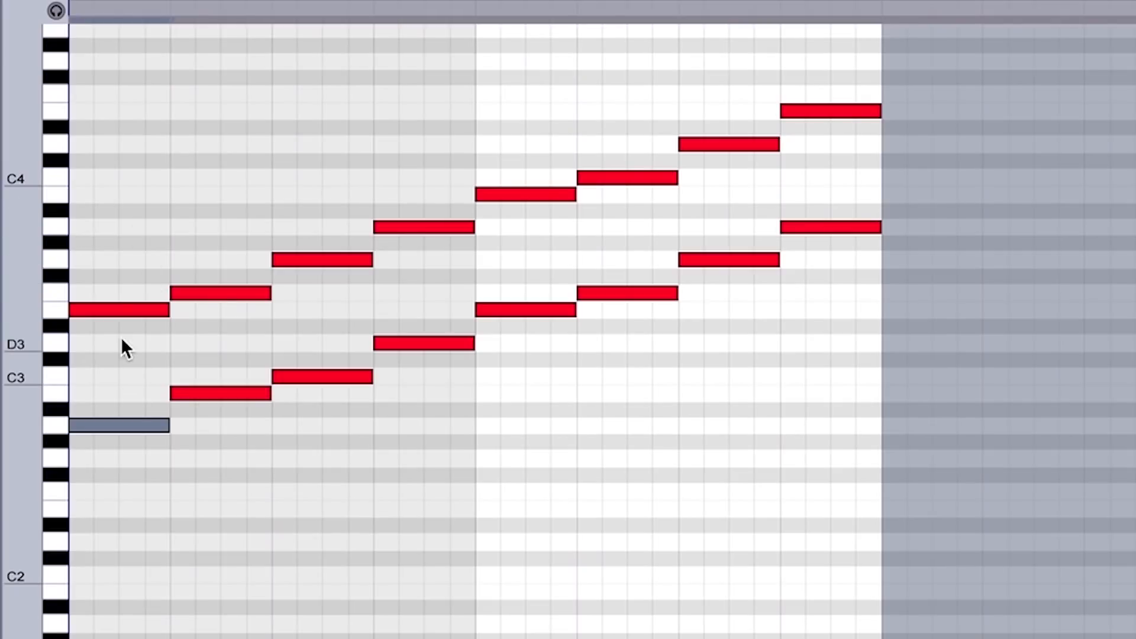
pyautogui.moveTo(109, 106); pyautogui.dragTo(892, 555)
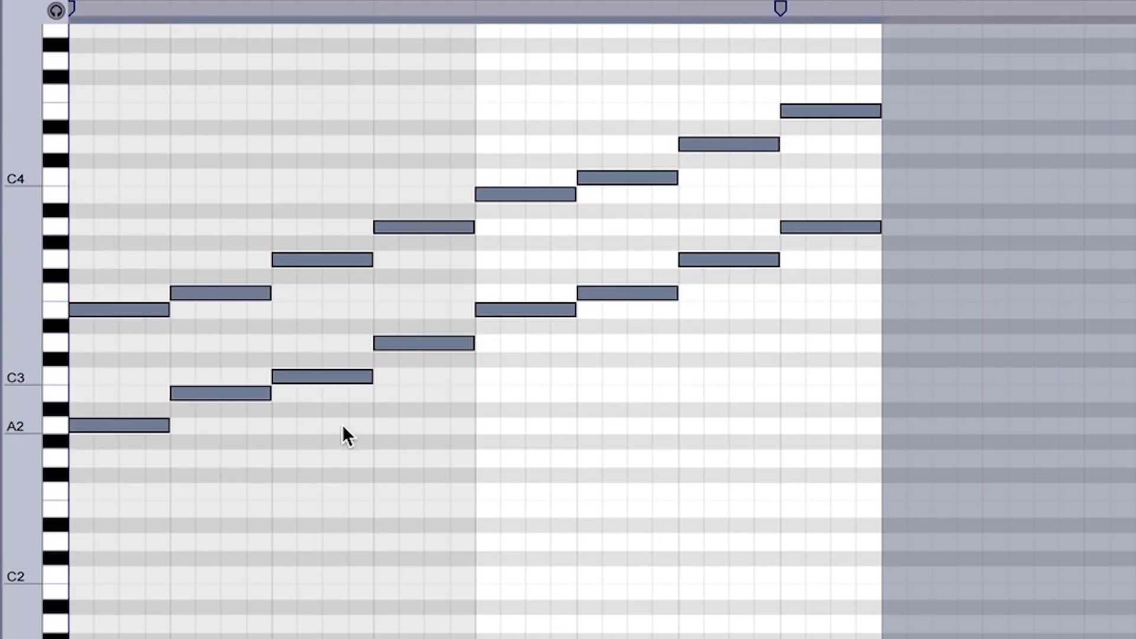
pyautogui.press('space')
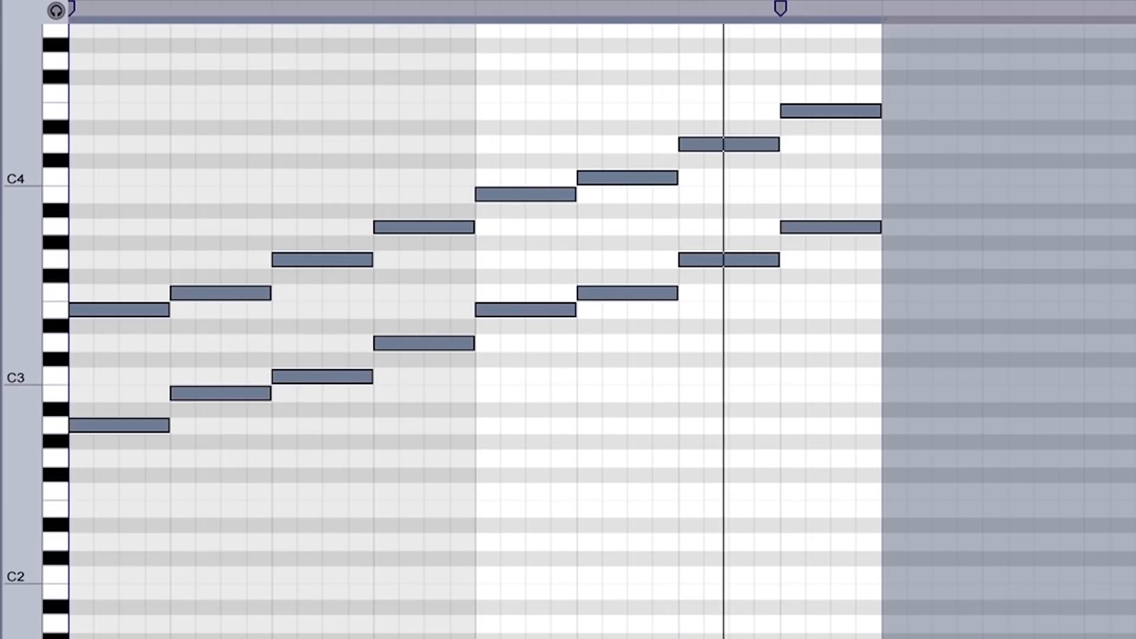
# Select each root-and-fifth pair of the clip in turn, from the first pair to the eighth
pyautogui.moveTo(119, 289); pyautogui.dragTo(164, 522)
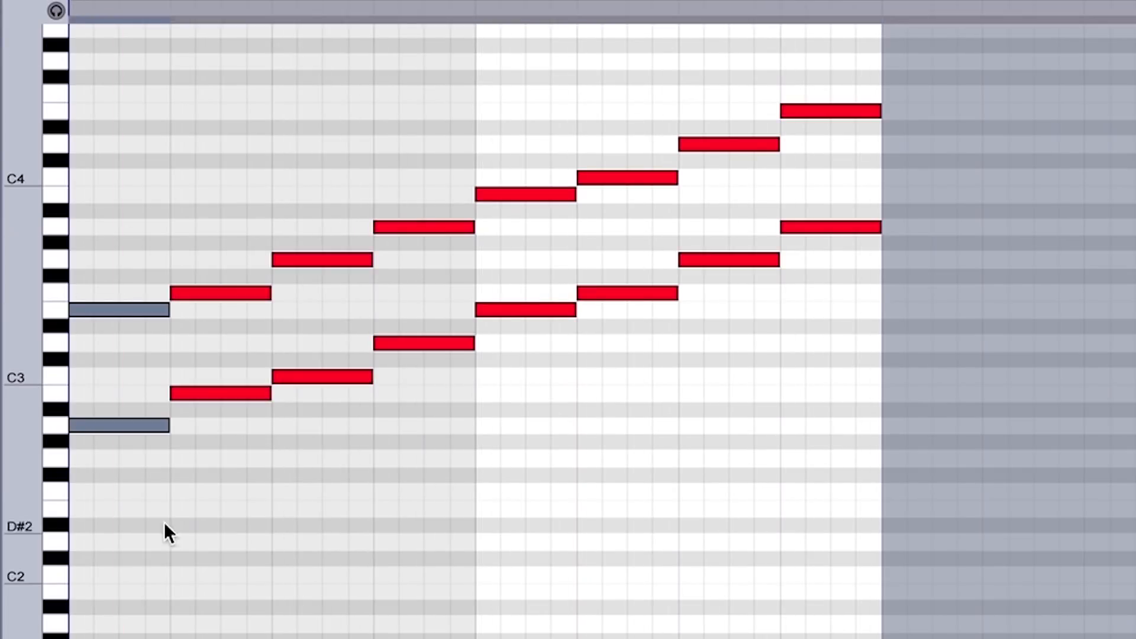
pyautogui.moveTo(207, 491); pyautogui.dragTo(208, 220)
pyautogui.moveTo(320, 609); pyautogui.dragTo(325, 185)
pyautogui.moveTo(460, 413); pyautogui.dragTo(437, 148)
pyautogui.moveTo(533, 344); pyautogui.dragTo(513, 101)
pyautogui.moveTo(615, 356); pyautogui.dragTo(620, 128)
pyautogui.moveTo(727, 343); pyautogui.dragTo(722, 80)
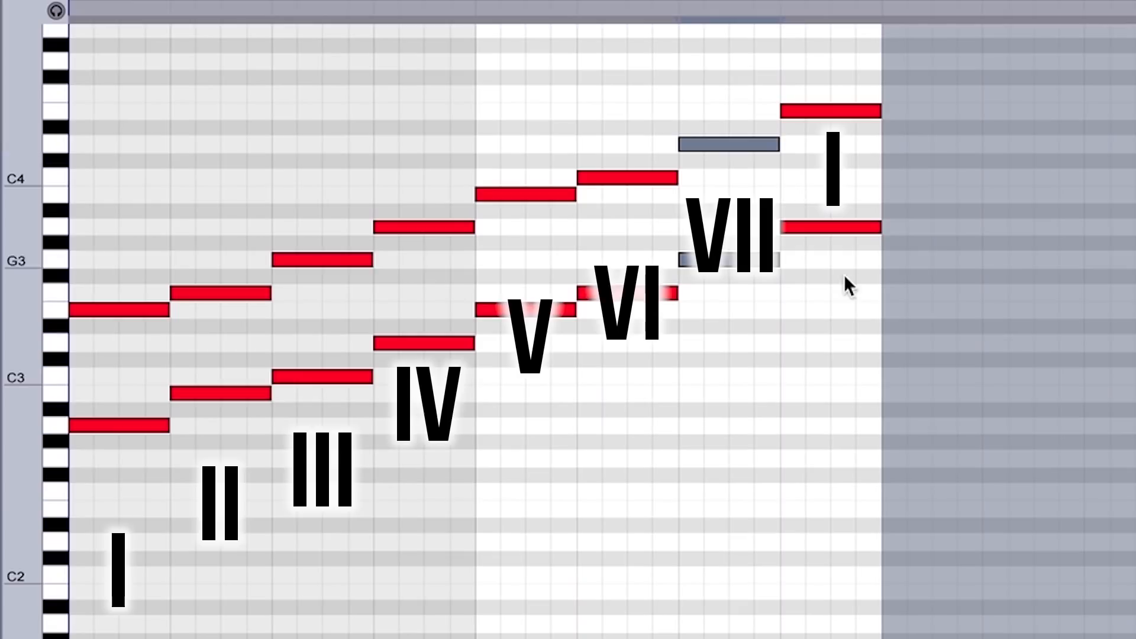
pyautogui.moveTo(845, 281)
pyautogui.mouseDown()
pyautogui.moveTo(841, 290)
pyautogui.moveTo(818, 43)
pyautogui.mouseUp()
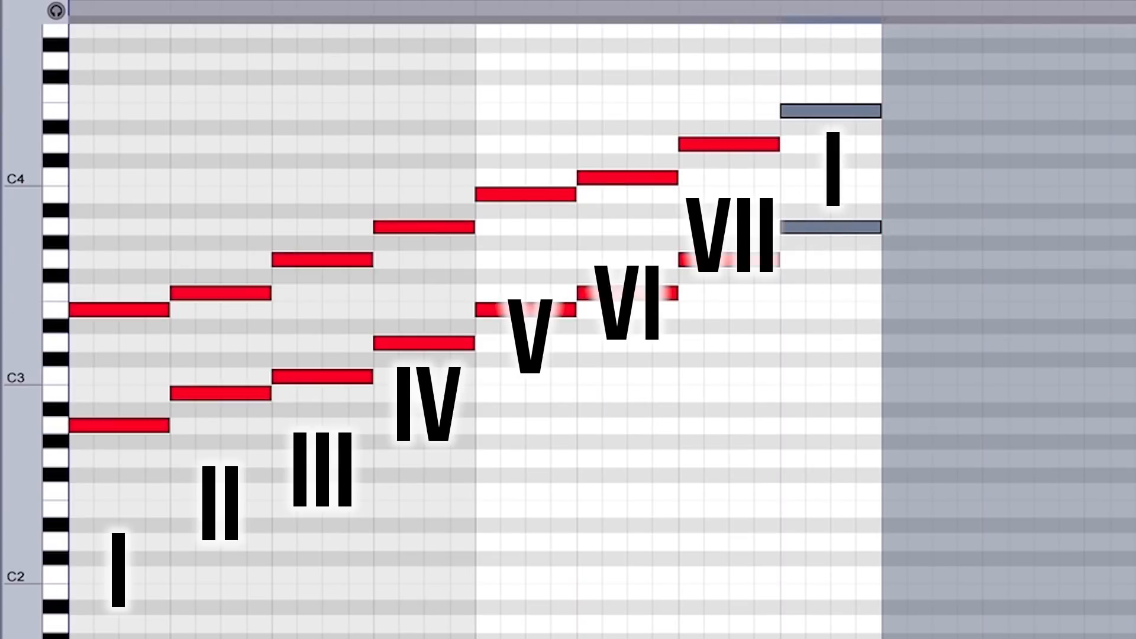
# Place the insert marker at the third pair and select the fourth and fifth root-and-fifth pairs alternately
pyautogui.click(322, 407)
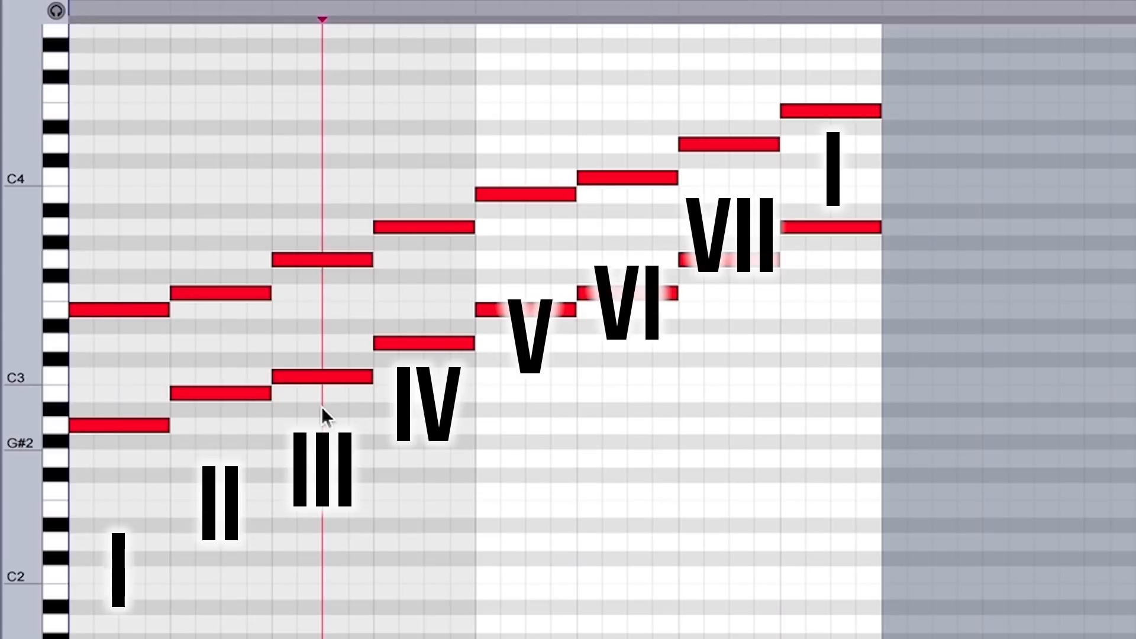
pyautogui.moveTo(438, 355); pyautogui.dragTo(436, 127)
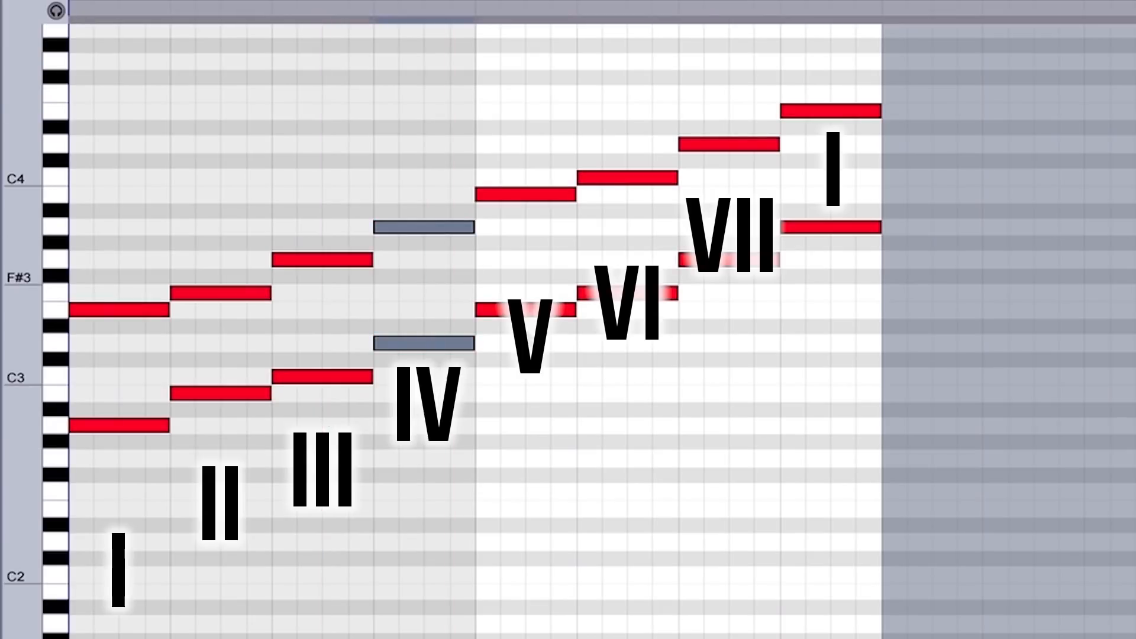
pyautogui.moveTo(533, 361); pyautogui.dragTo(509, 171)
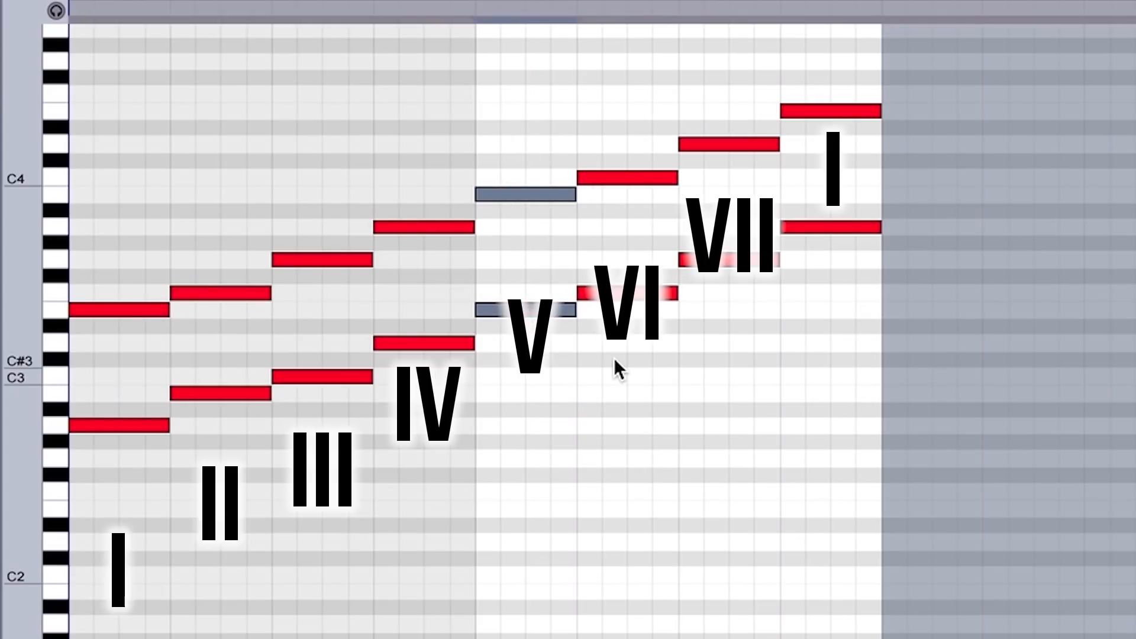
pyautogui.moveTo(438, 343); pyautogui.dragTo(436, 115)
pyautogui.moveTo(539, 374); pyautogui.dragTo(511, 98)
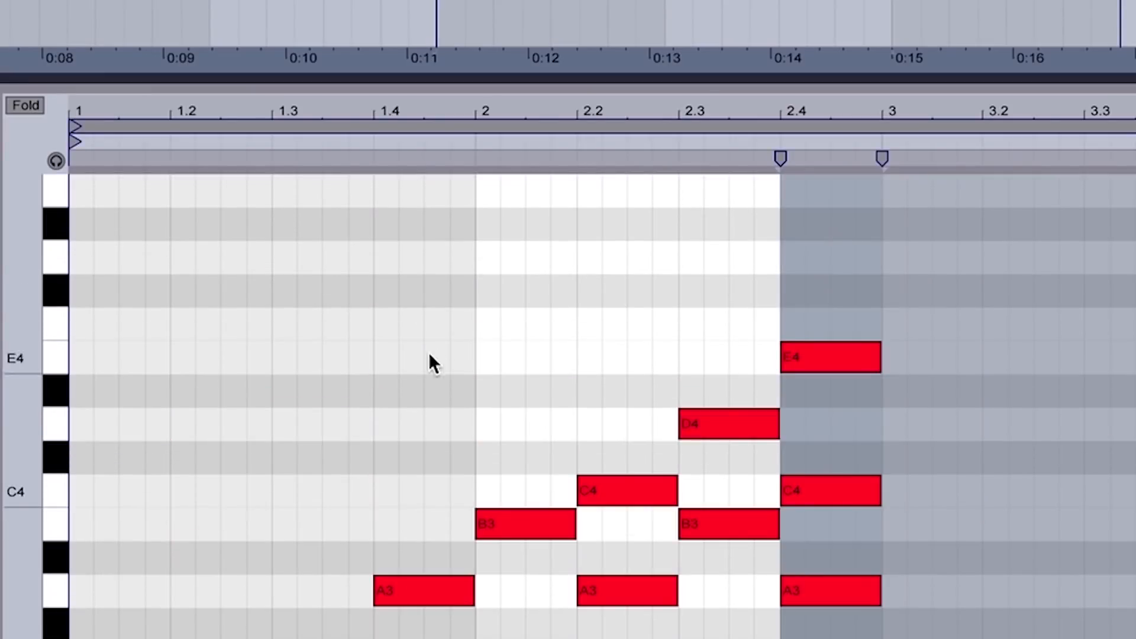
# In the triad clip, select C3 and A2 of the first chord, followed by the whole Am triad A2, C3, E3
pyautogui.scroll(-3, 475, 275)
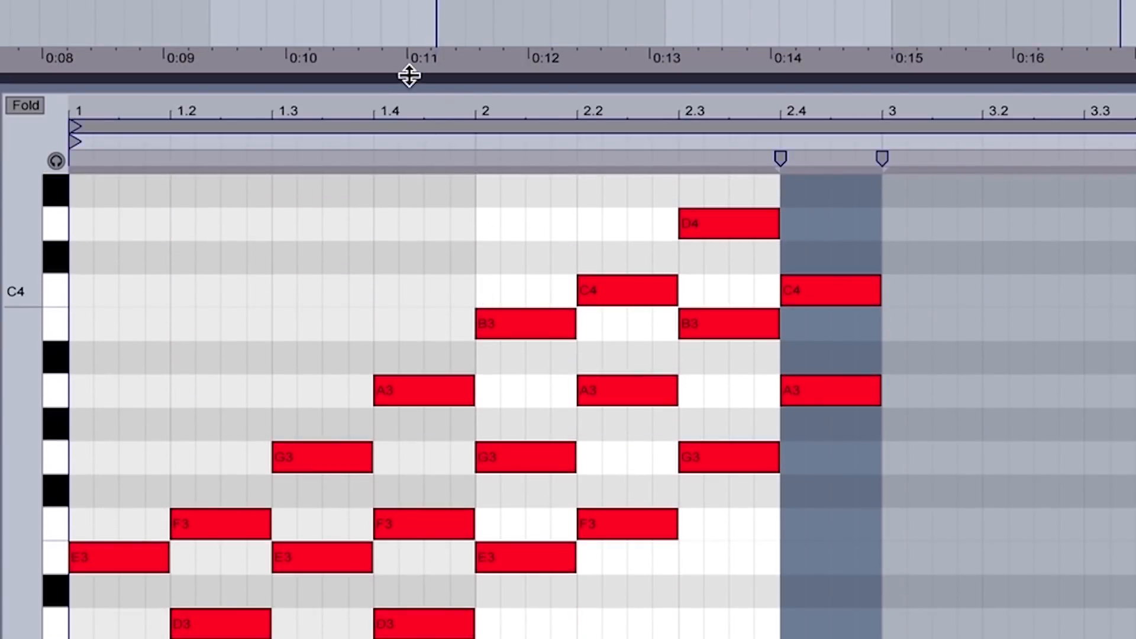
pyautogui.moveTo(409, 75); pyautogui.dragTo(409, 0)
pyautogui.click(1014, 131)
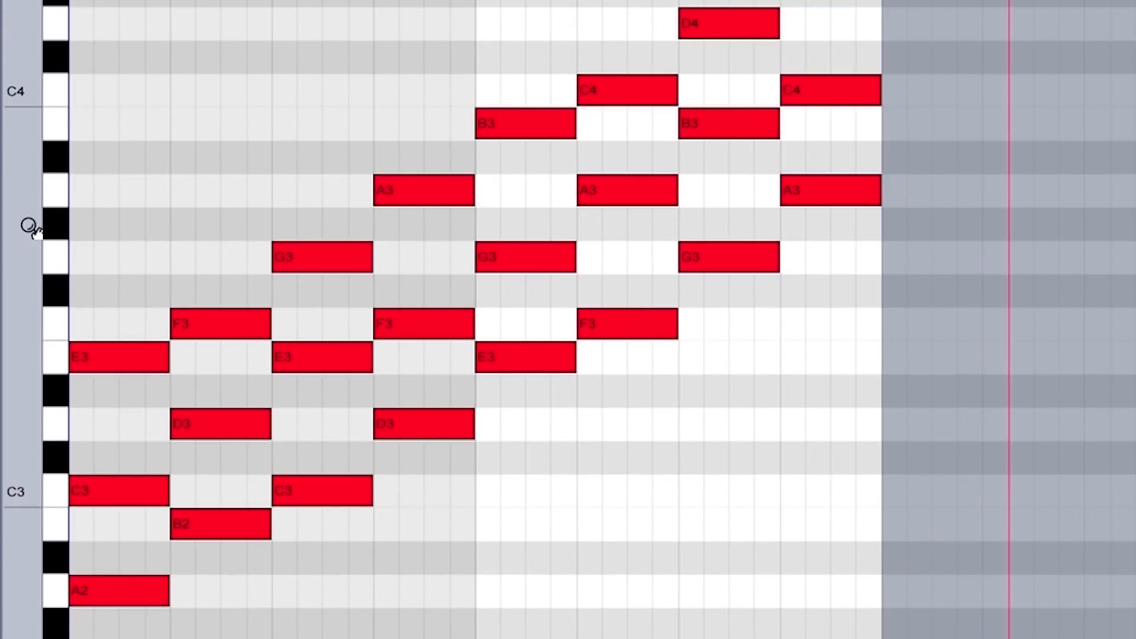
pyautogui.moveTo(30, 227); pyautogui.dragTo(3, 270)
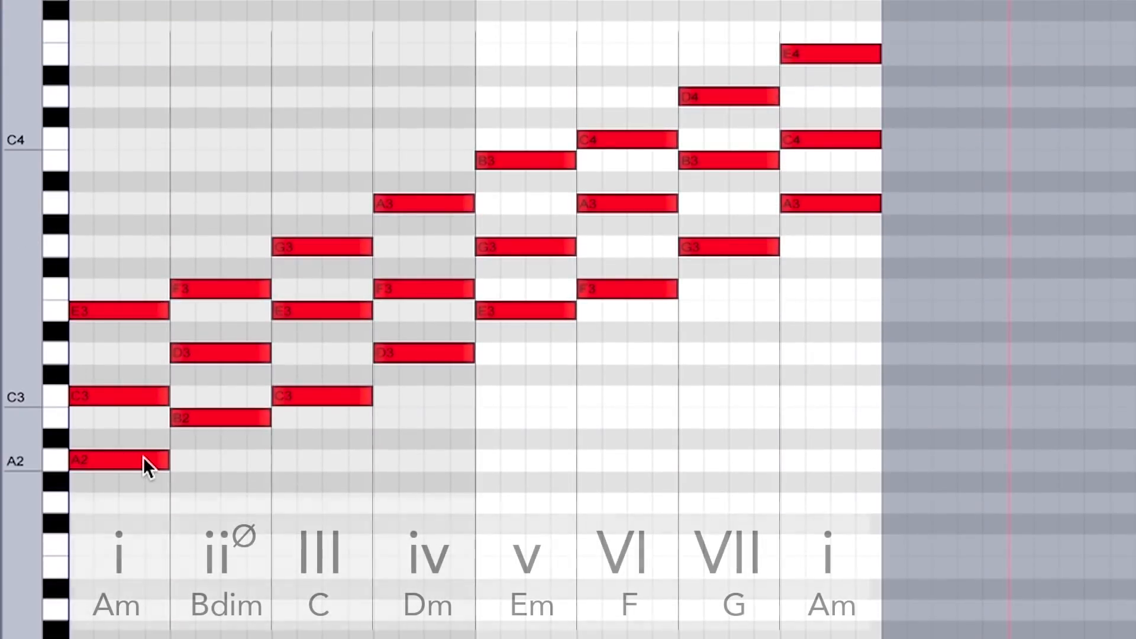
pyautogui.click(126, 395)
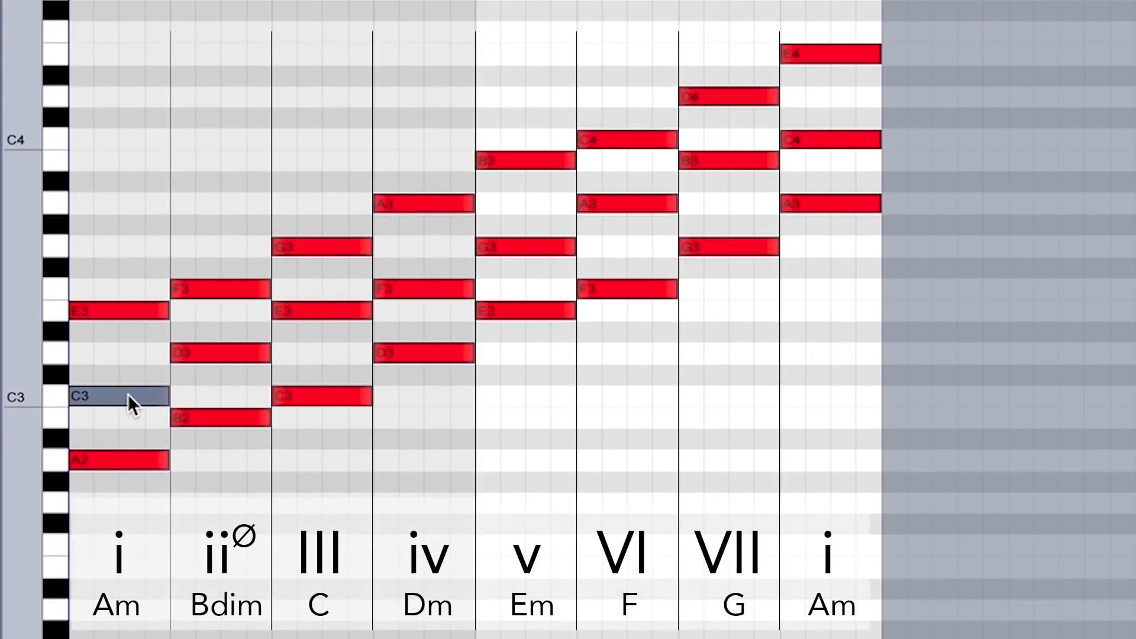
pyautogui.click(127, 452)
pyautogui.moveTo(124, 497); pyautogui.dragTo(104, 195)
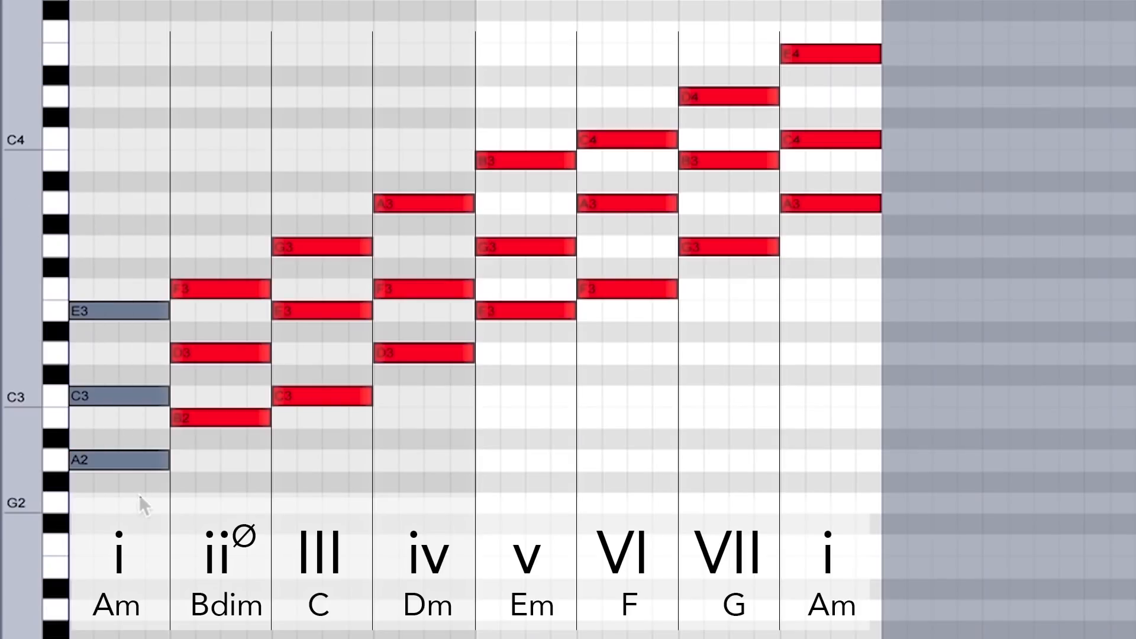
# Deselect the Am triad and select its A2 and C3 notes one after the other
pyautogui.click(139, 495)
pyautogui.click(123, 461)
pyautogui.click(127, 397)
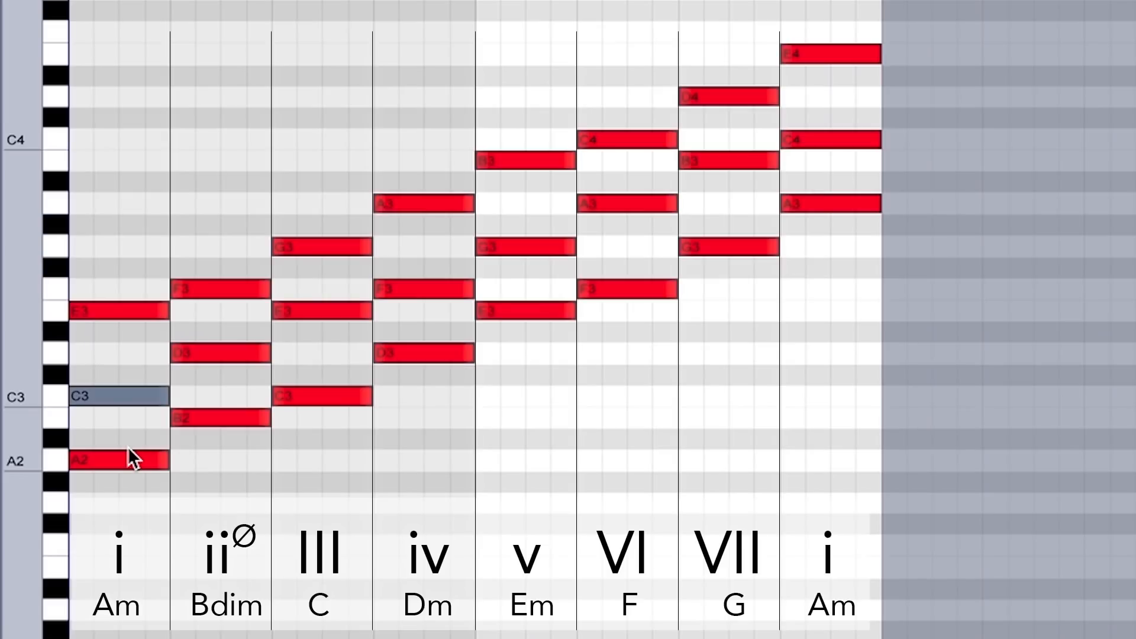
# Move the A2 note of the first Am chord up semitone by semitone to E3, and return it to A2
pyautogui.click(129, 460)
pyautogui.press('Up')
pyautogui.press('Up')
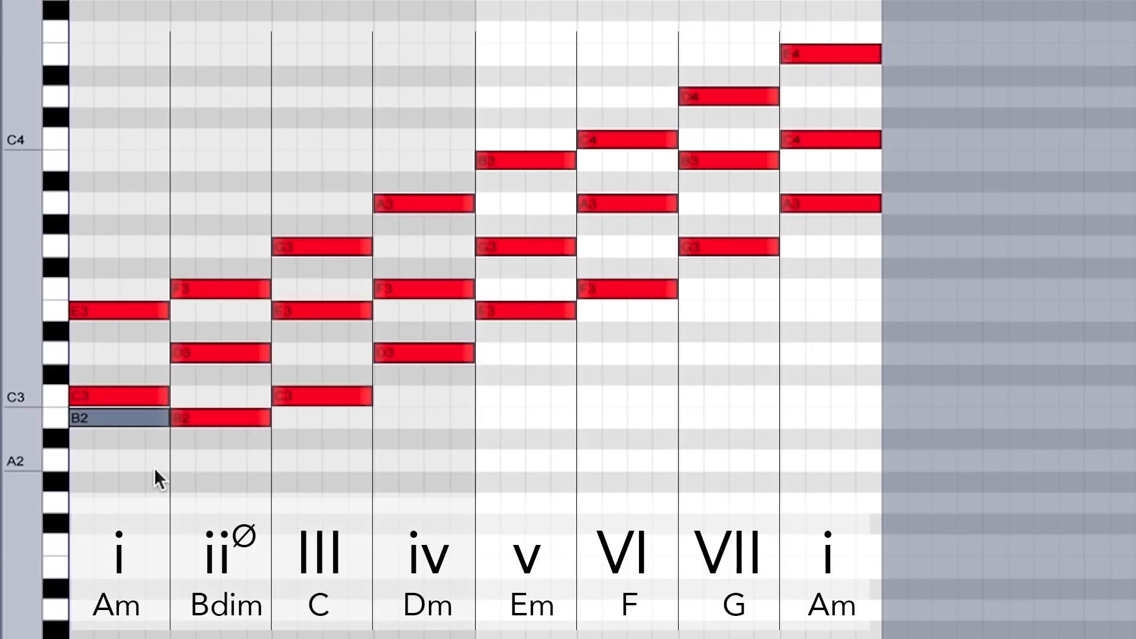
pyautogui.press('Up')
pyautogui.press('Up')
pyautogui.press('Up')
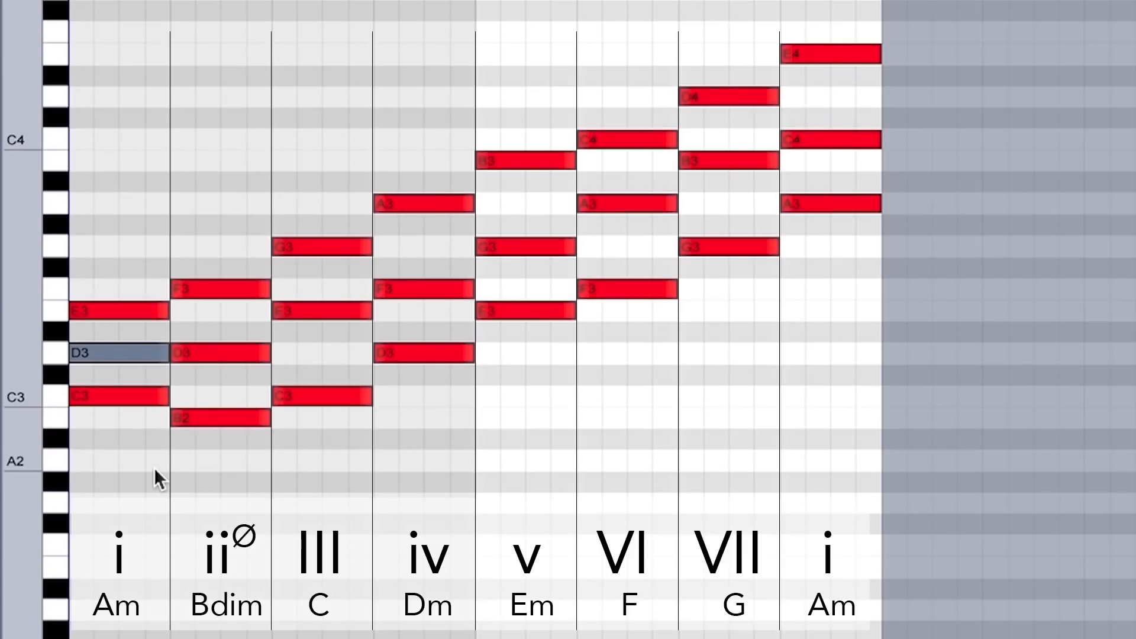
pyautogui.press('Up')
pyautogui.press('Up')
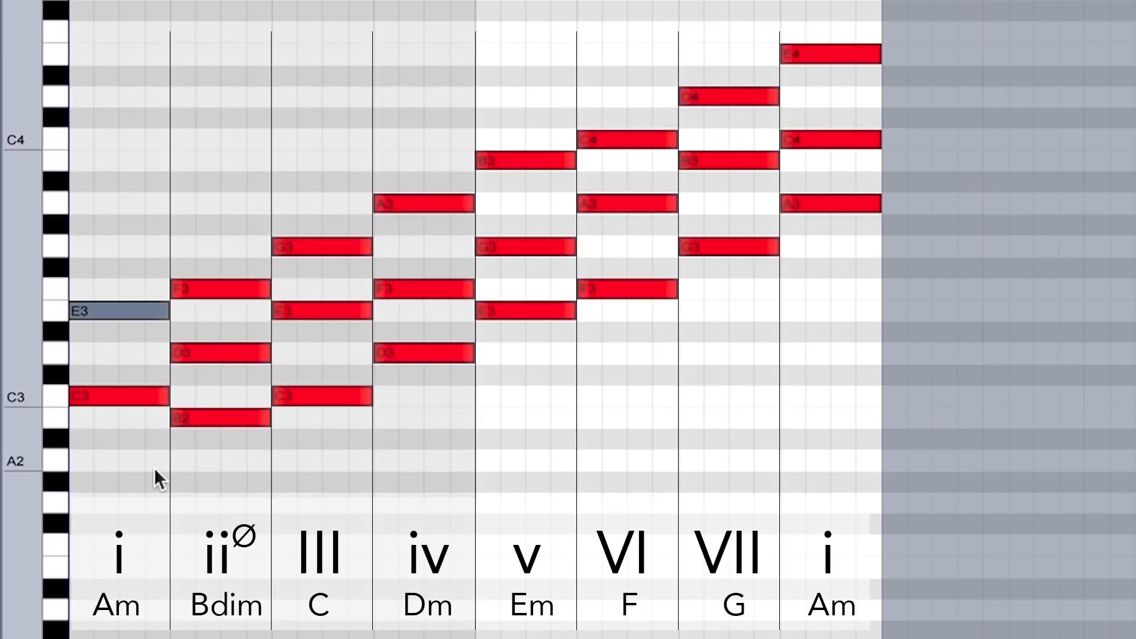
pyautogui.click(154, 468)
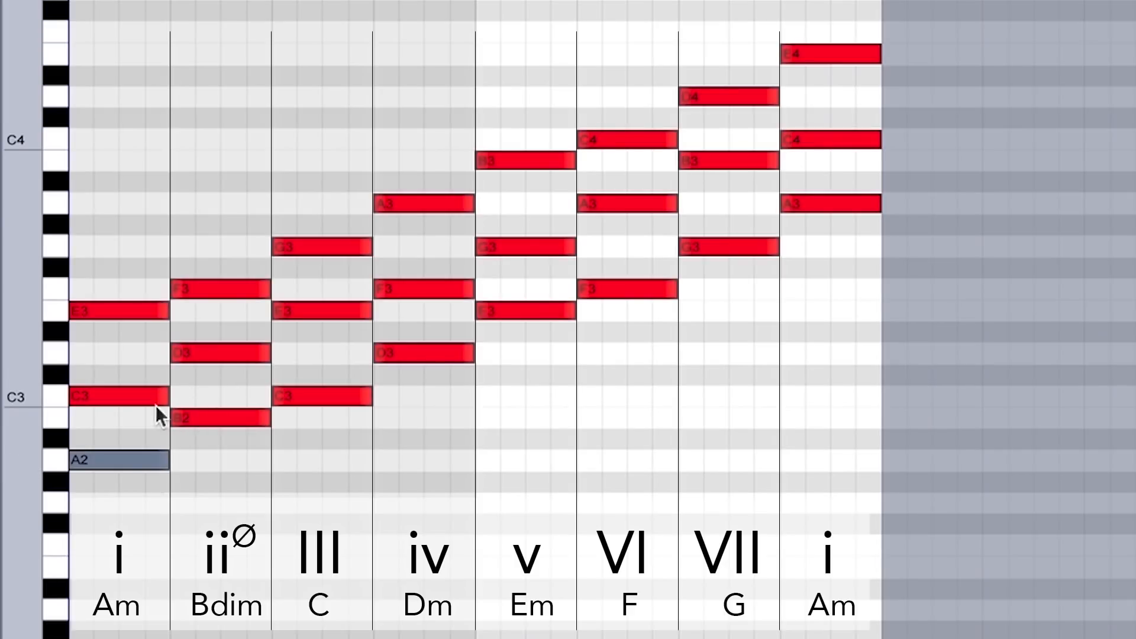
# Select the whole first Am triad A2, C3, E3 and play the clip from its start
pyautogui.moveTo(115, 496); pyautogui.dragTo(98, 237)
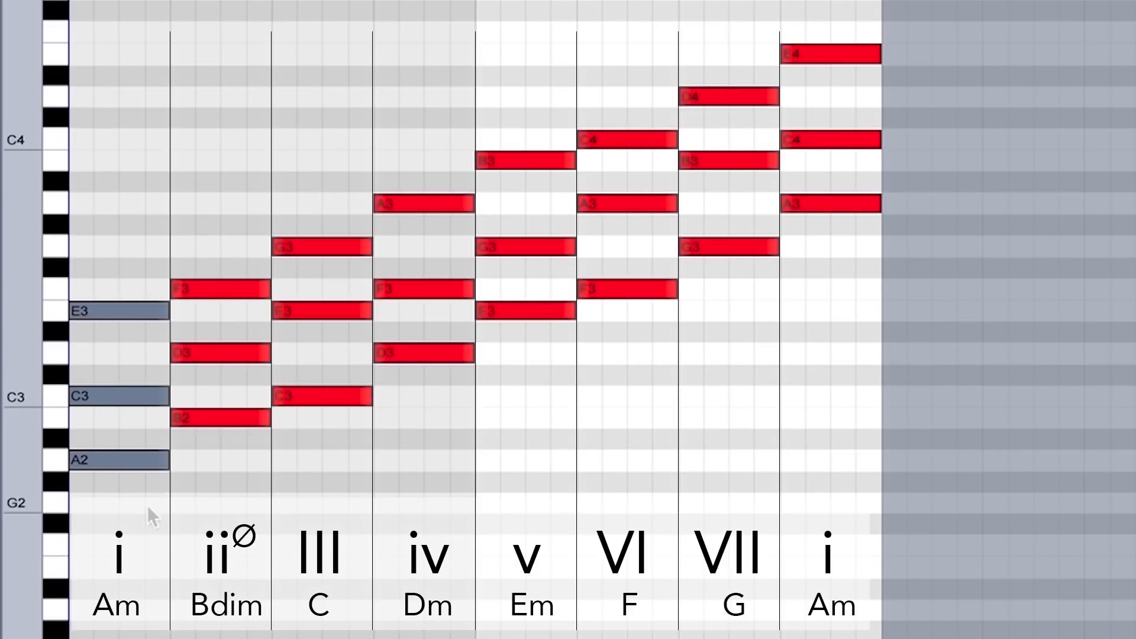
pyautogui.click(74, 447)
pyautogui.press('space')
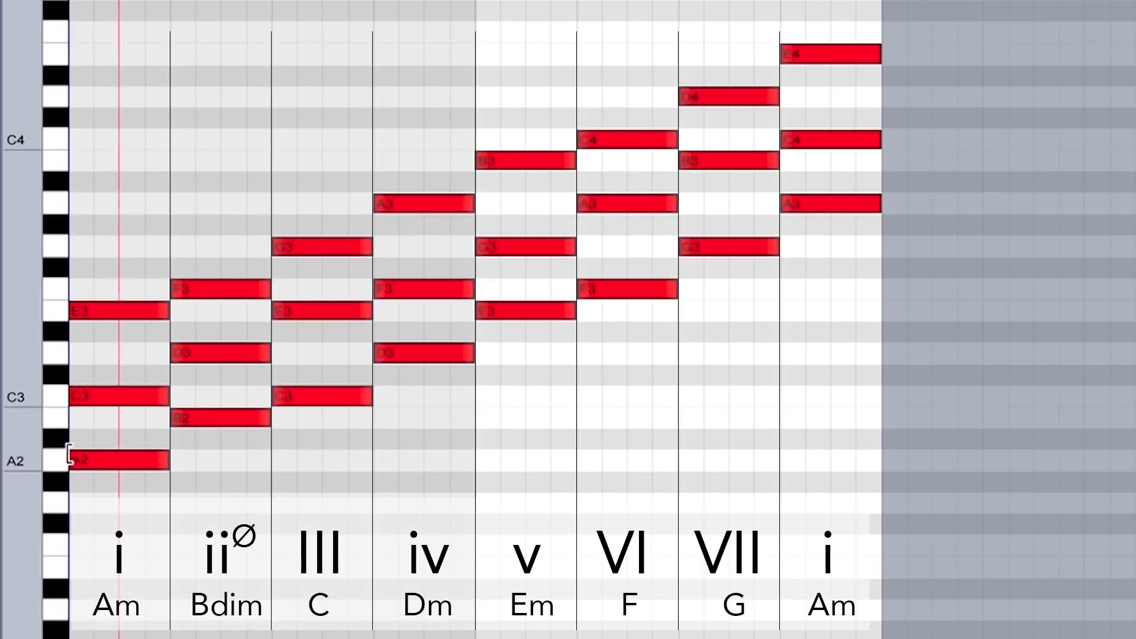
# Select the C triad, raise only its C3 note by semitones towards E3, and return it to C3
pyautogui.moveTo(330, 451); pyautogui.dragTo(334, 168)
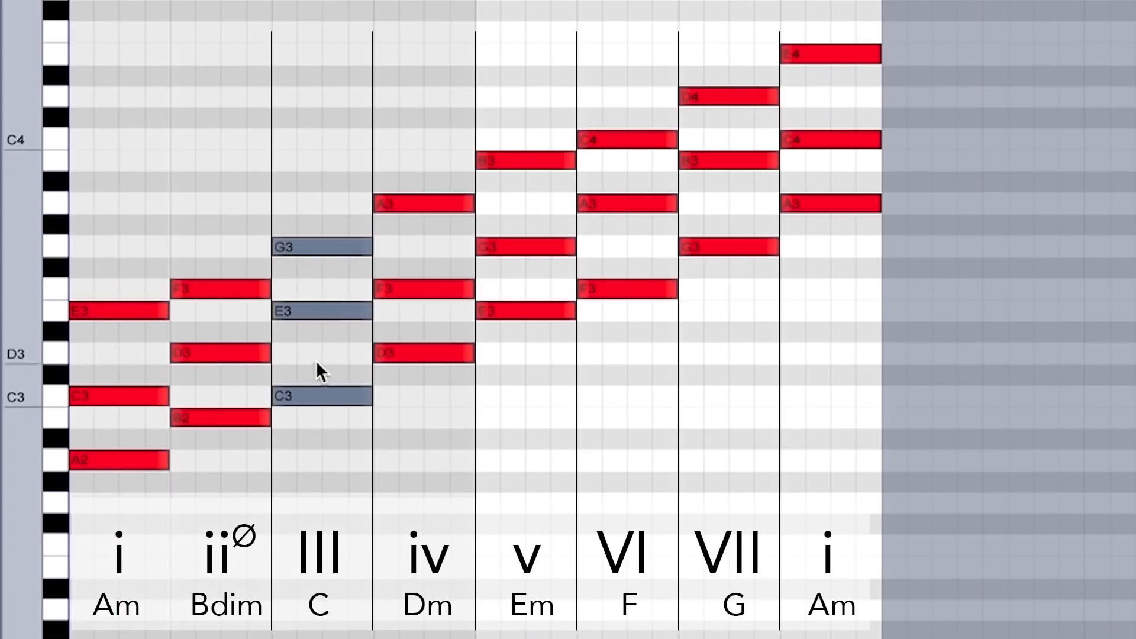
pyautogui.click(316, 393)
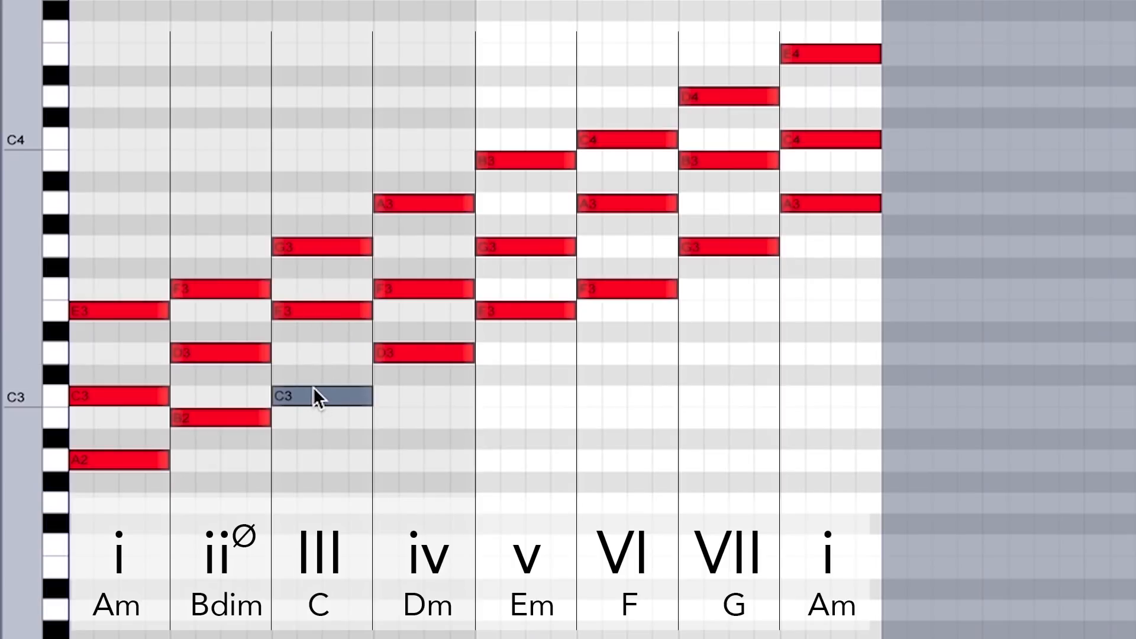
pyautogui.press('Up')
pyautogui.press('Up')
pyautogui.press('Up')
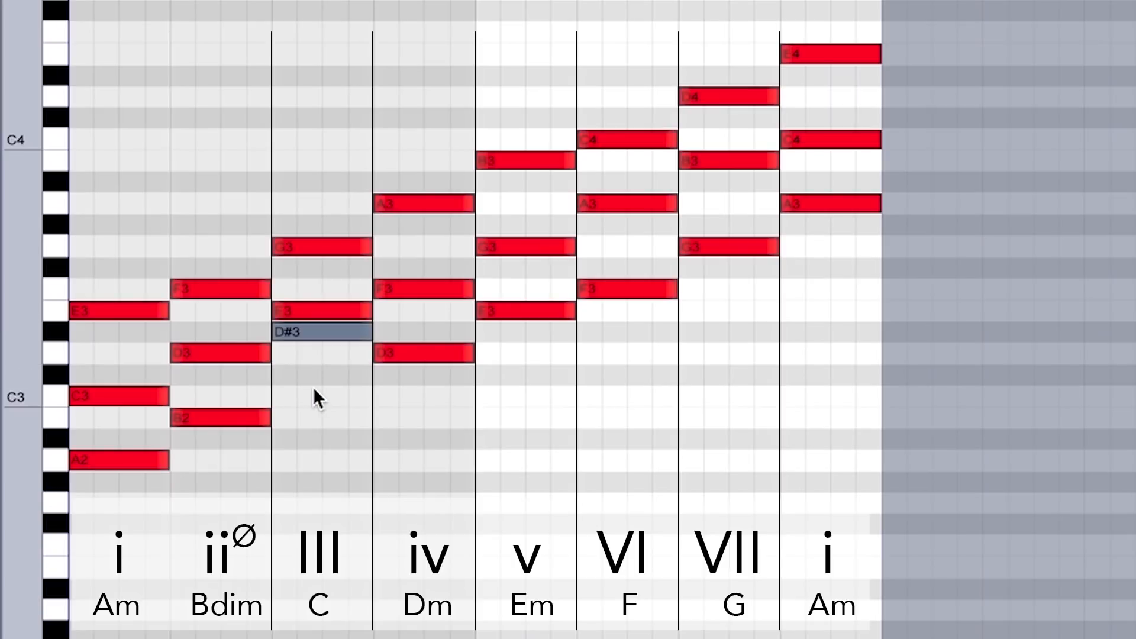
pyautogui.press('Down')
pyautogui.press('Down')
pyautogui.press('Down')
# Raise the A2 note of the first Am chord three semitones to C3 and lower it back to A2
pyautogui.click(134, 459)
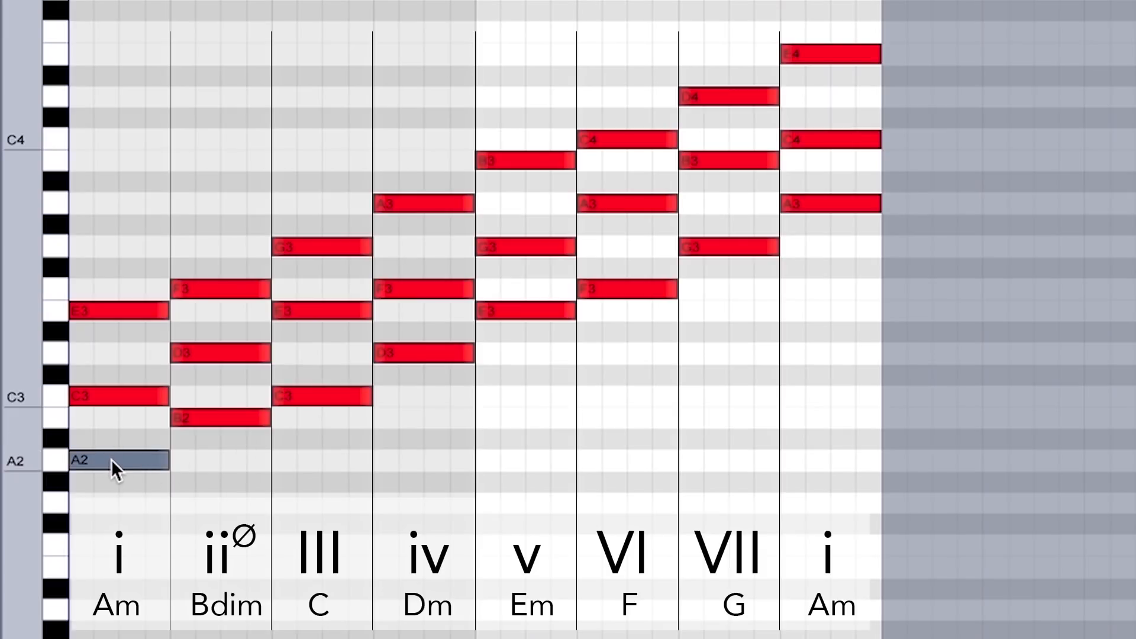
pyautogui.press('Up')
# Raise the C3 note of the C chord semitone by semitone to E3 and lower it back to C3
pyautogui.press('Up')
pyautogui.press('Up')
pyautogui.press('Down')
pyautogui.press('Down')
pyautogui.press('Down')
pyautogui.click(316, 396)
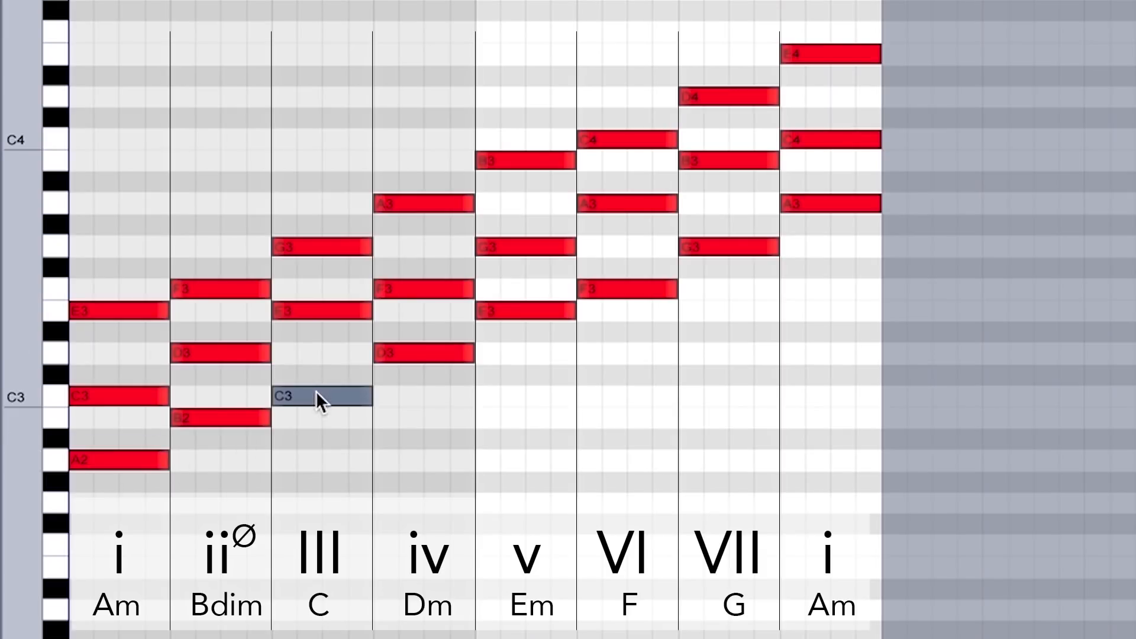
pyautogui.press('Up')
pyautogui.press('Up')
pyautogui.press('Up')
pyautogui.press('Up')
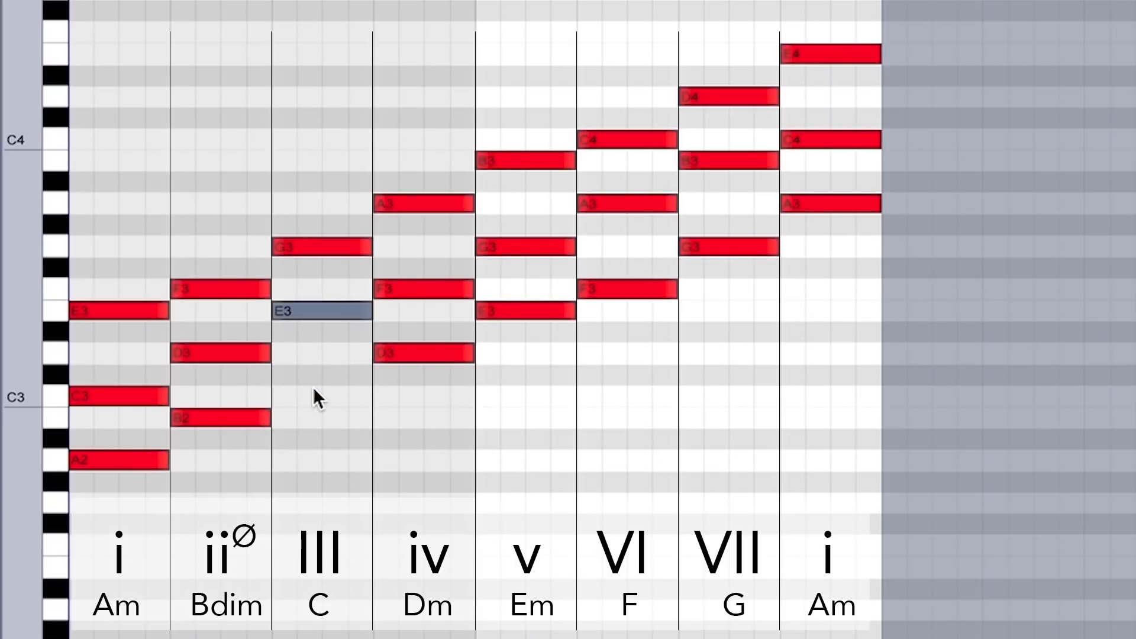
pyautogui.press('Down')
pyautogui.press('Down')
pyautogui.press('Down')
pyautogui.press('Down')
# Raise the B2 note of the Bdim chord semitone by semitone to F3 and lower it back to B2
pyautogui.click(249, 418)
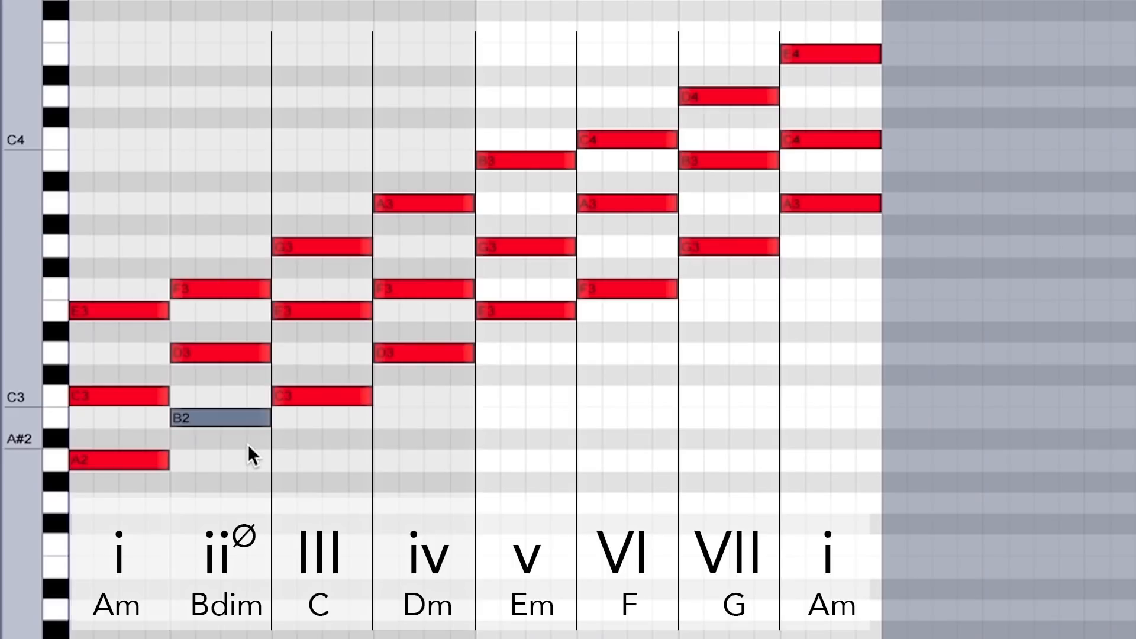
pyautogui.press('Up')
pyautogui.press('Up')
pyautogui.press('Up')
pyautogui.press('Up')
pyautogui.press('Up')
pyautogui.press('Up')
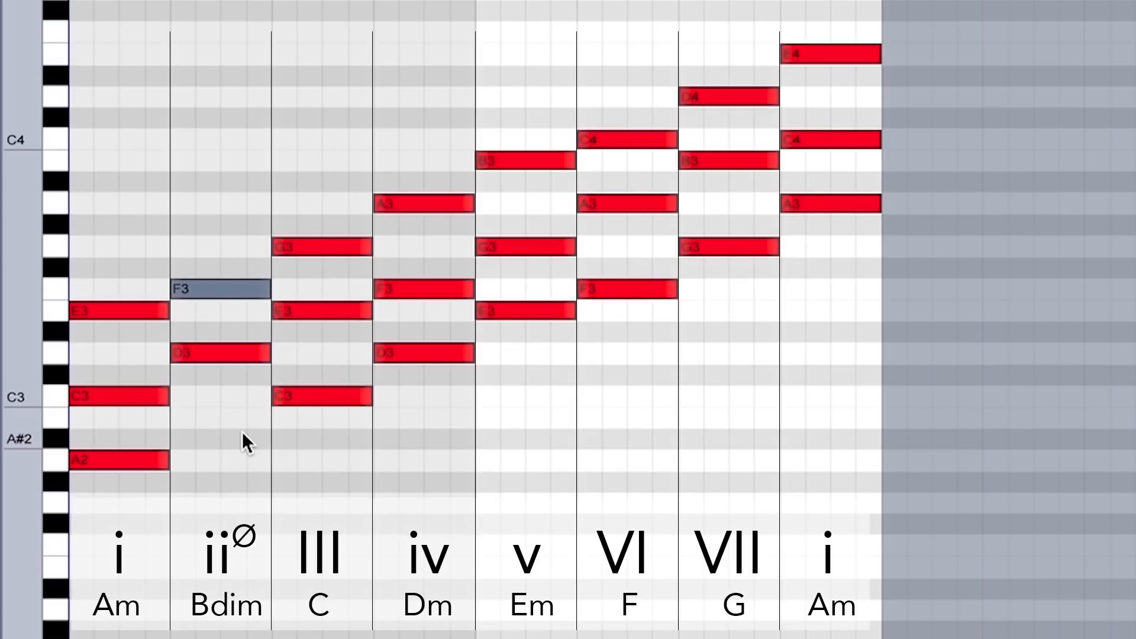
pyautogui.press('Down')
pyautogui.press('Down')
pyautogui.press('Down')
pyautogui.press('Down')
pyautogui.press('Down')
pyautogui.press('Down')
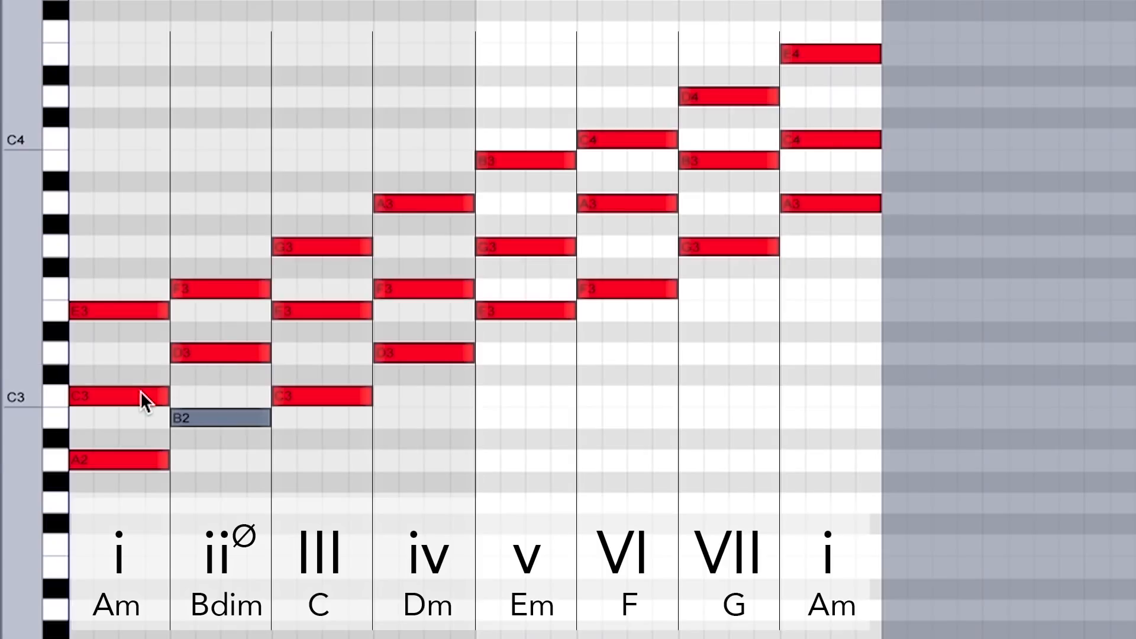
# Step the A2 note of the first Am chord upward through the other chord tones and return it to A2
pyautogui.click(148, 458)
pyautogui.press('Up')
pyautogui.press('Up')
pyautogui.press('Up')
pyautogui.press('Up')
pyautogui.press('Up')
pyautogui.press('Up')
pyautogui.press('Down')
pyautogui.press('Down')
pyautogui.press('Down')
pyautogui.press('Down')
pyautogui.press('Down')
pyautogui.press('Down')
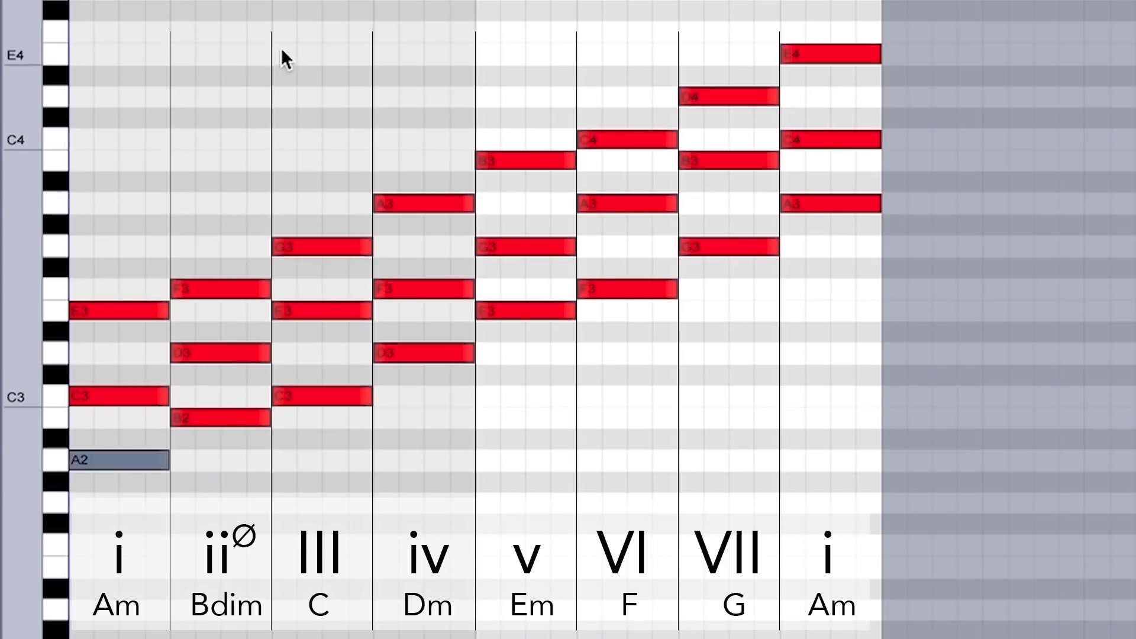
# Select the C triad and its C3 root, and raise the B2 note of the Bdim chord to F3 and back
pyautogui.moveTo(330, 450); pyautogui.dragTo(323, 235)
pyautogui.click(320, 395)
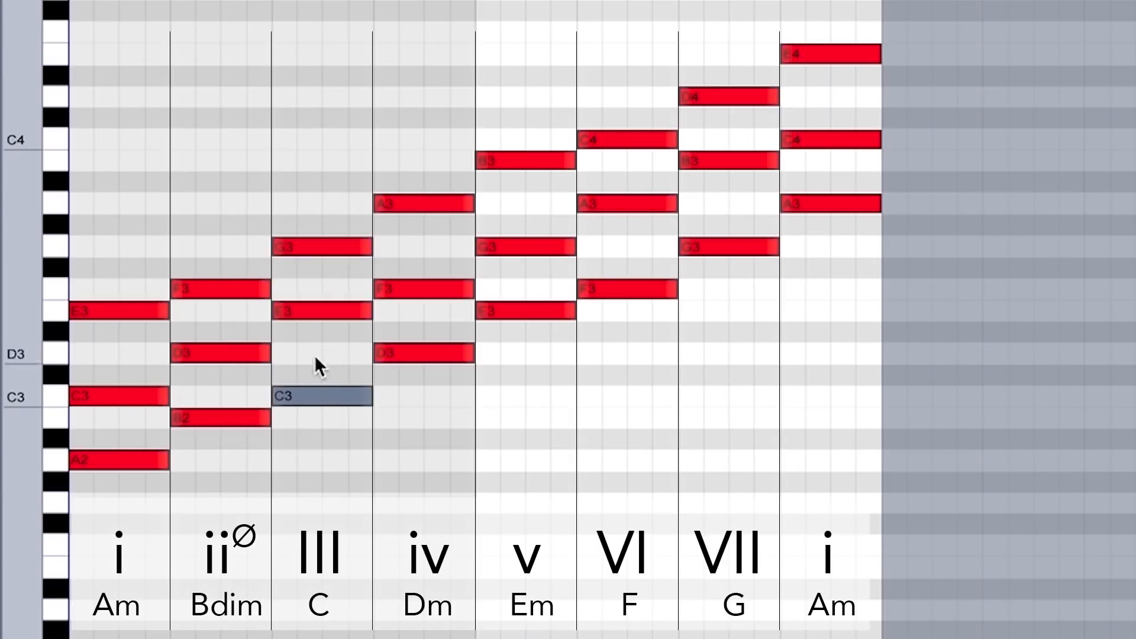
pyautogui.click(251, 417)
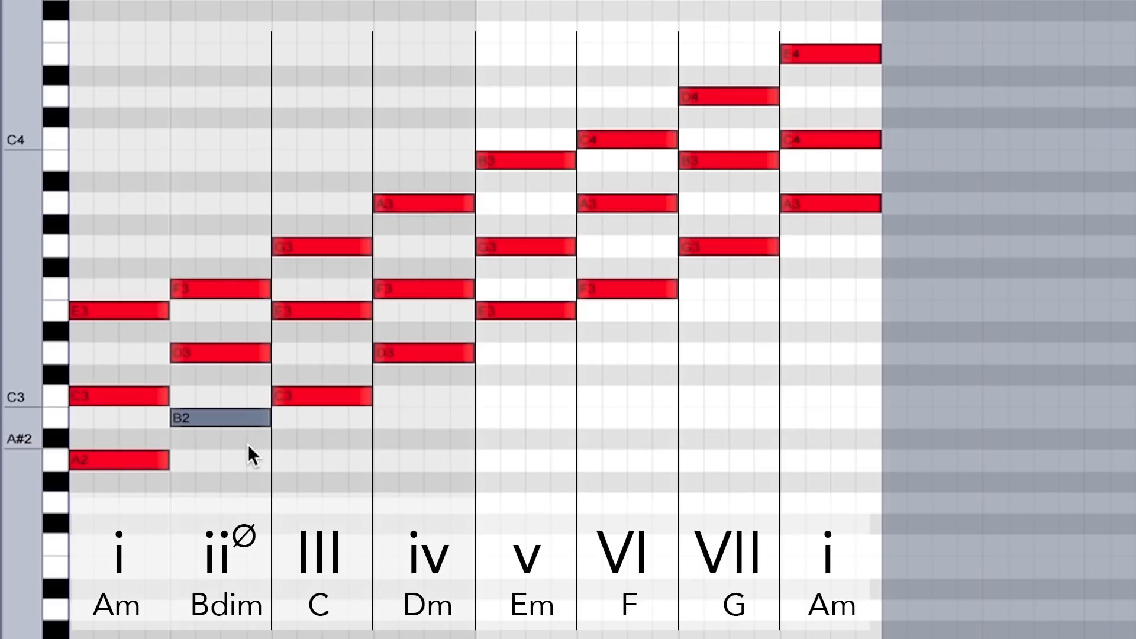
pyautogui.press('Up')
pyautogui.press('Up')
pyautogui.press('Up')
pyautogui.press('Up')
pyautogui.press('Up')
pyautogui.press('Up')
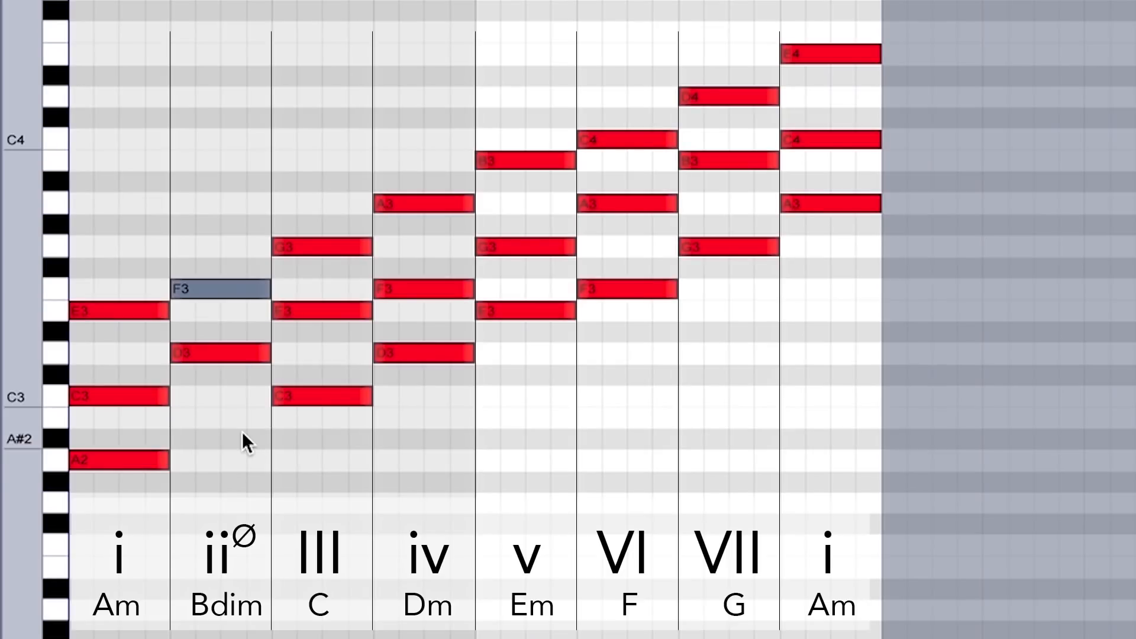
pyautogui.press('Down')
pyautogui.press('Down')
pyautogui.press('Down')
pyautogui.press('Down')
pyautogui.press('Down')
pyautogui.press('Down')
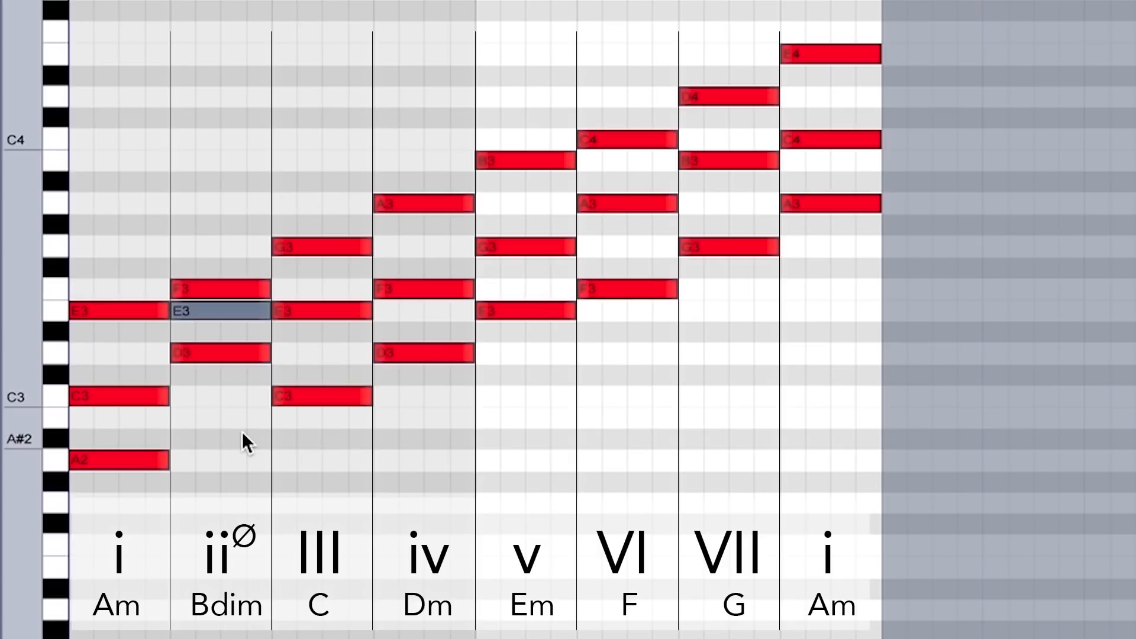
# Select C3 of the first Am chord, and shift its A2 note up three semitones and back down
pyautogui.click(142, 397)
pyautogui.click(148, 457)
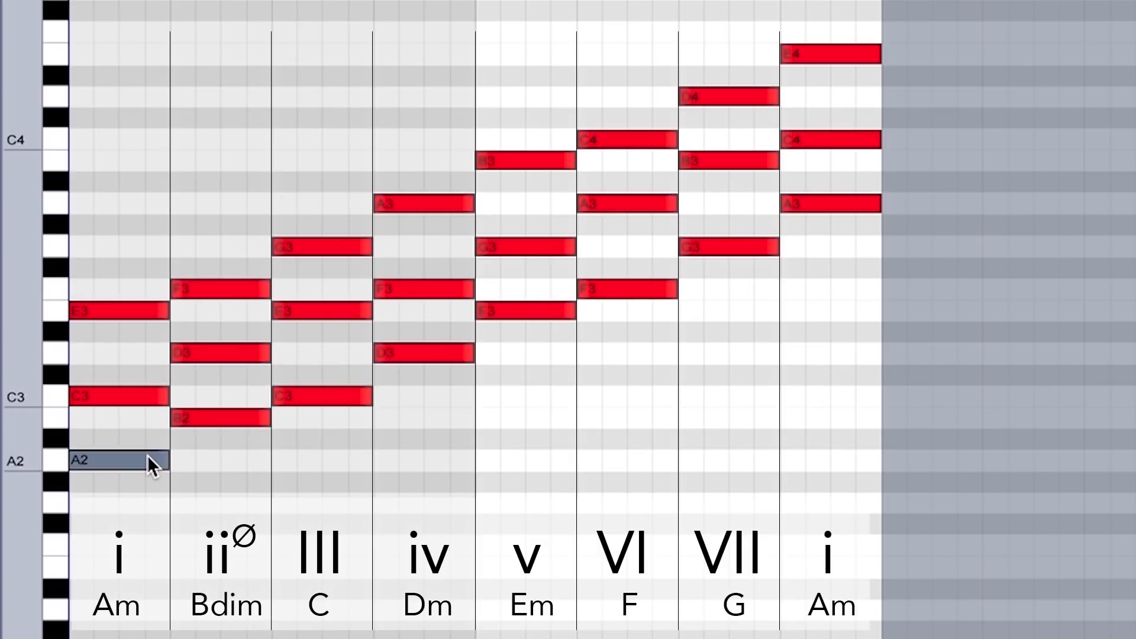
pyautogui.press('Up')
pyautogui.press('Up')
pyautogui.press('Up')
pyautogui.press('Down')
pyautogui.press('Down')
pyautogui.press('Down')
# Play and stop the triad clip, and select the Am, Bdim, C and Dm triads in turn
pyautogui.press('space')
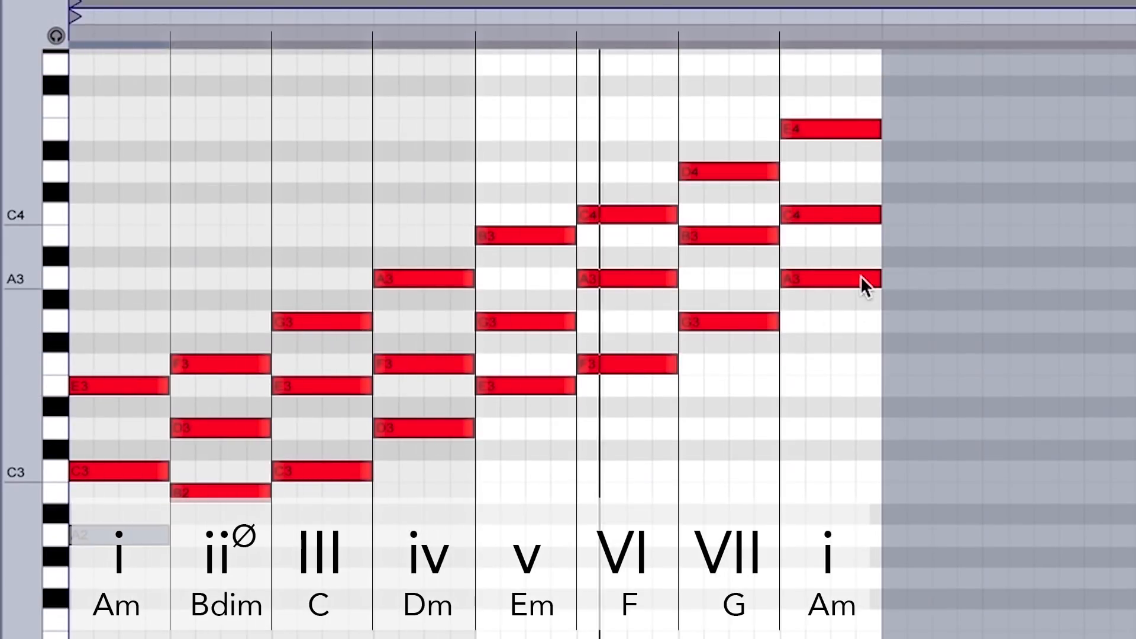
pyautogui.press('space')
pyautogui.moveTo(120, 556); pyautogui.dragTo(89, 261)
pyautogui.moveTo(214, 503); pyautogui.dragTo(215, 248)
pyautogui.moveTo(320, 503); pyautogui.dragTo(338, 201)
pyautogui.moveTo(415, 441); pyautogui.dragTo(441, 246)
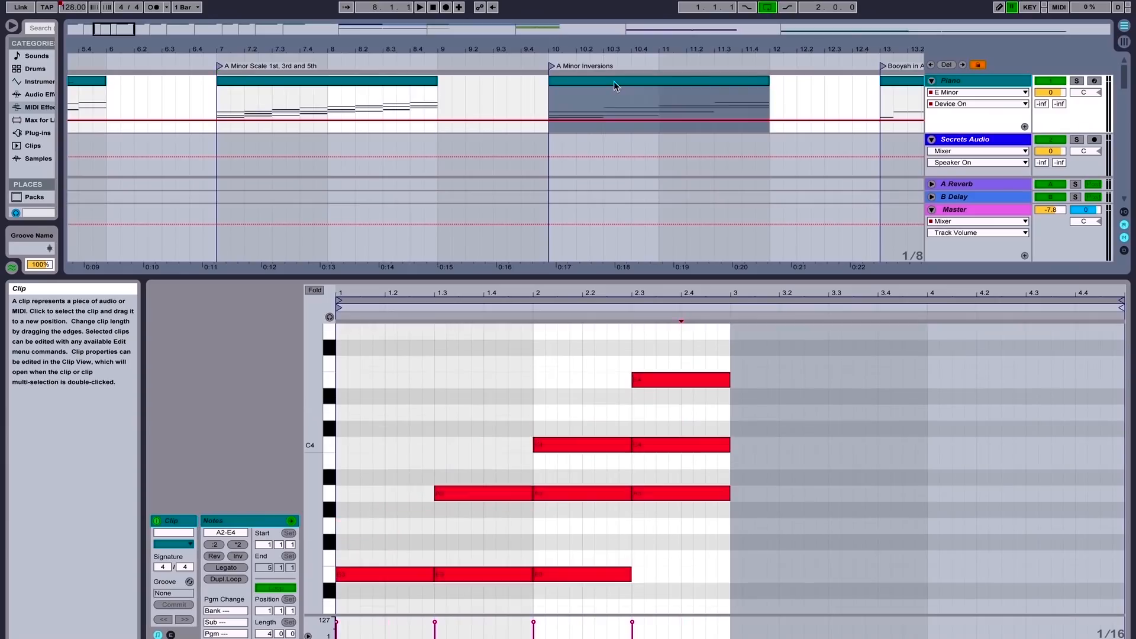
# Enlarge the note editor for the A Minor Inversions clip and select A2, C3 and E3 of its first chord in turn
pyautogui.moveTo(439, 277); pyautogui.dragTo(439, 204)
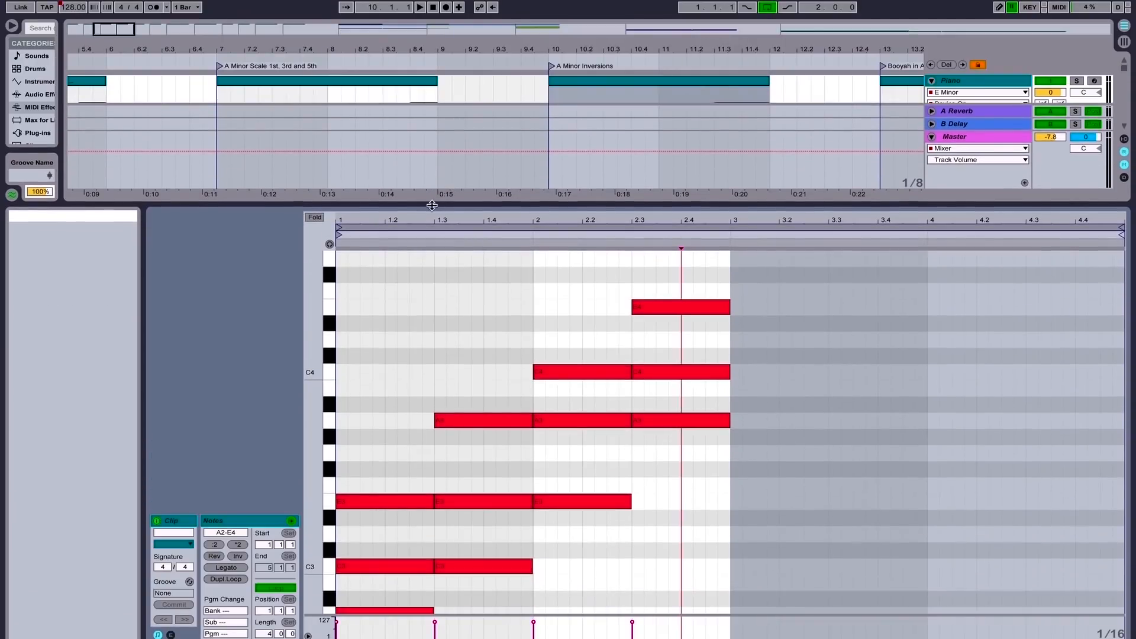
pyautogui.moveTo(320, 381); pyautogui.dragTo(296, 364)
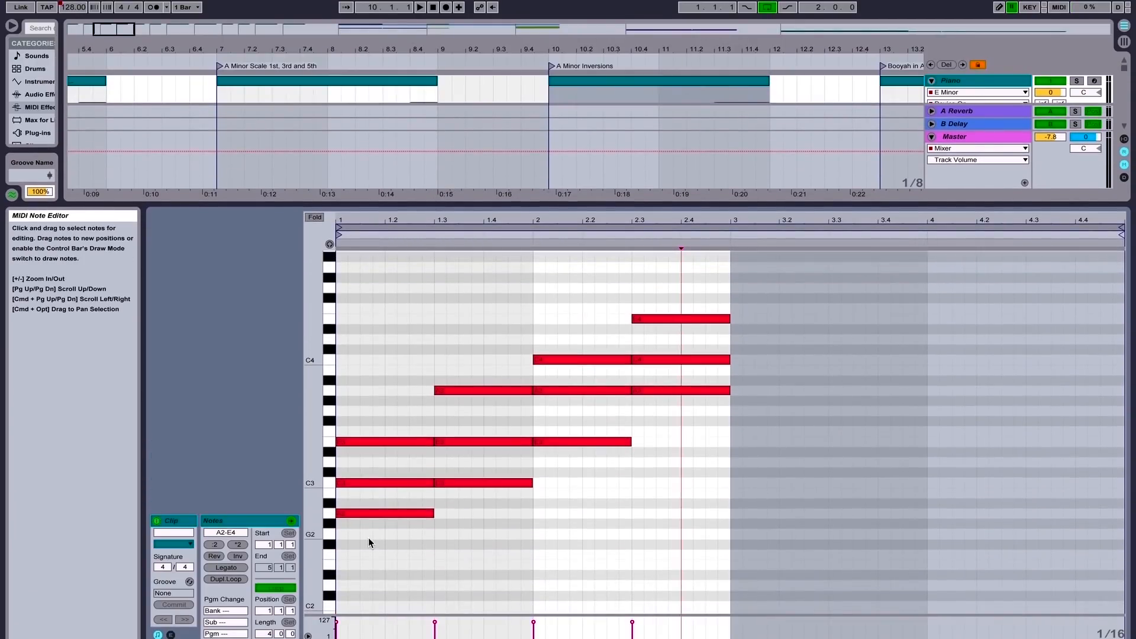
pyautogui.click(350, 514)
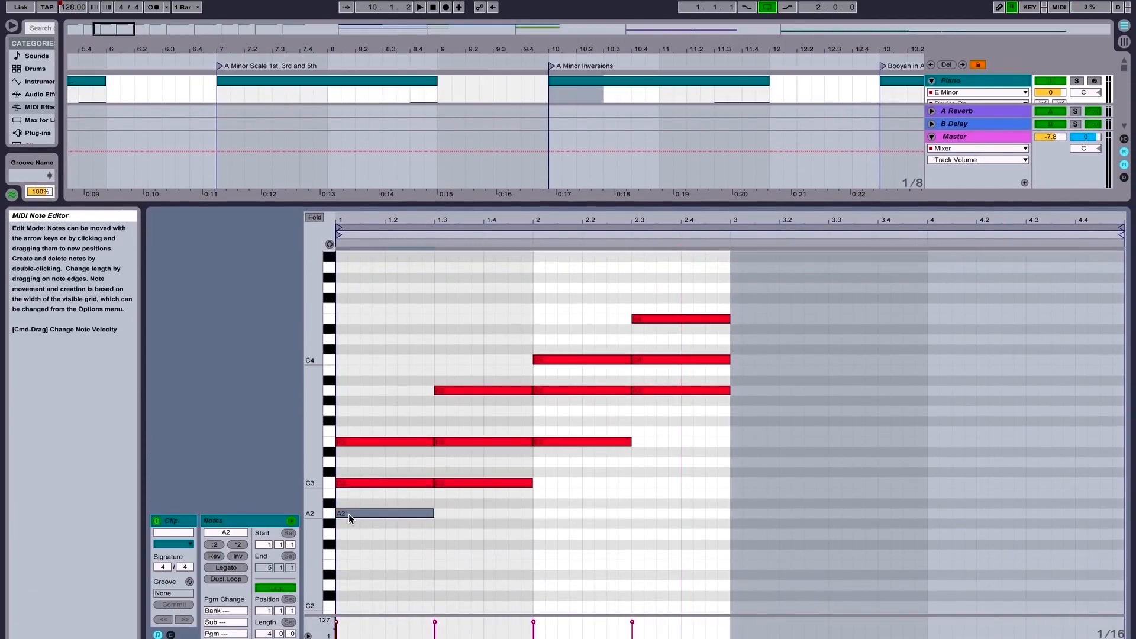
pyautogui.click(349, 483)
pyautogui.click(354, 442)
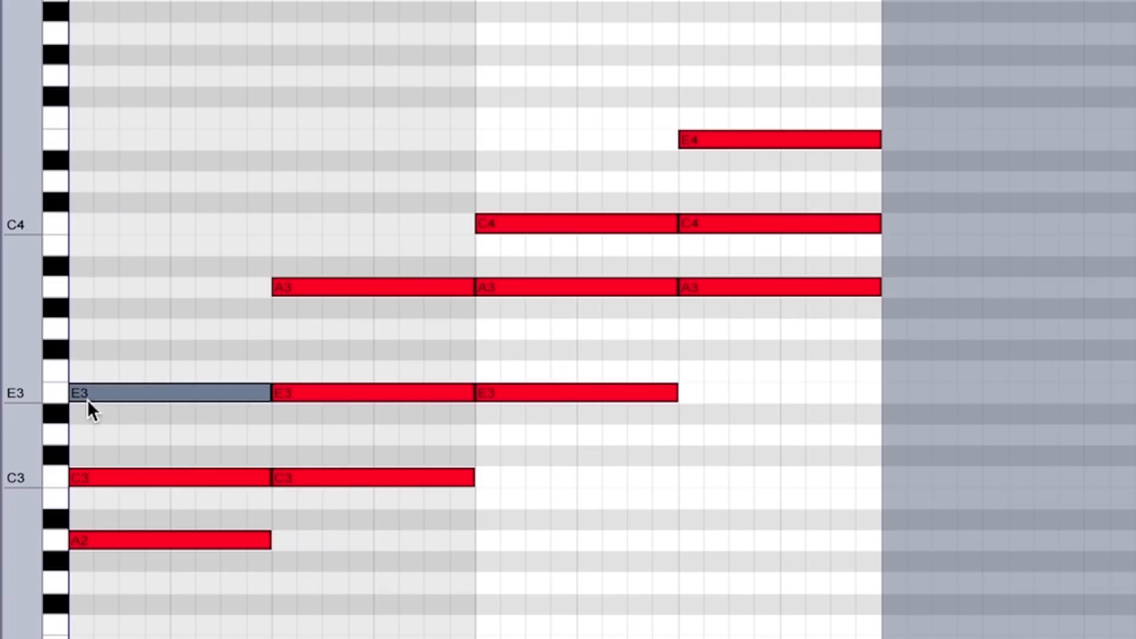
# Select C3, E3 and A3 of the second chord one by one, followed by the whole chord
pyautogui.click(320, 475)
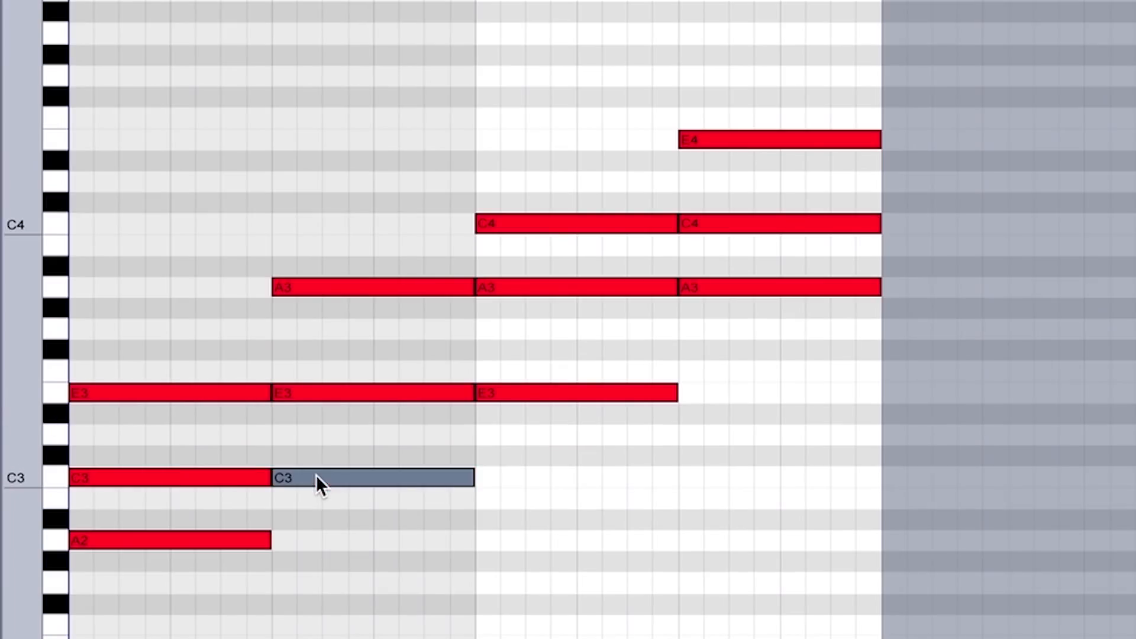
pyautogui.click(297, 394)
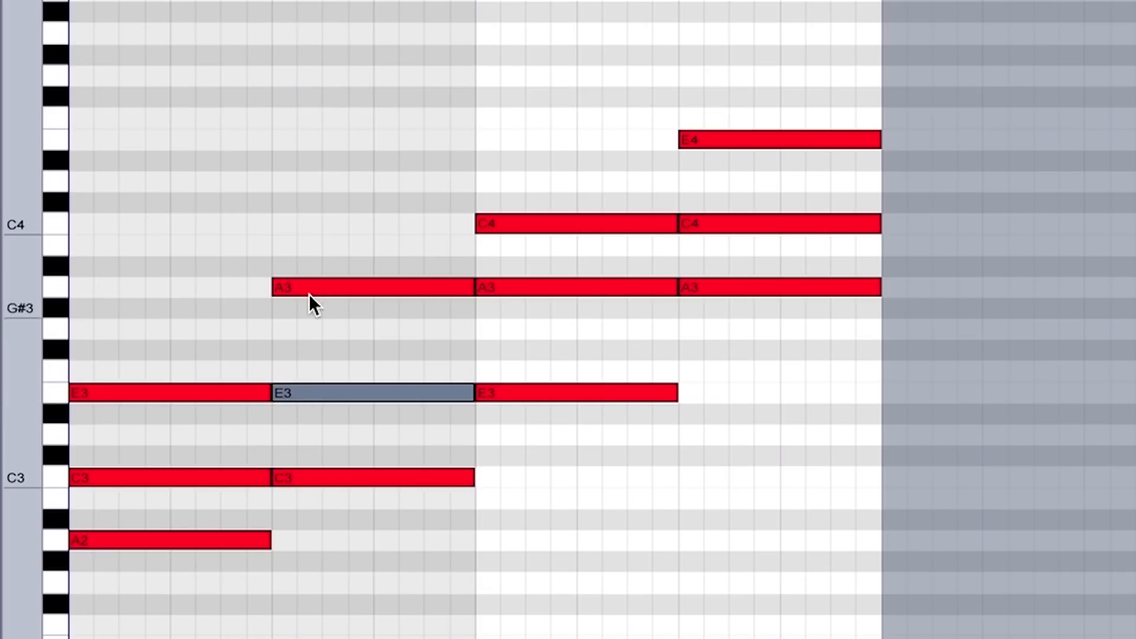
pyautogui.click(314, 289)
pyautogui.moveTo(303, 214); pyautogui.dragTo(322, 599)
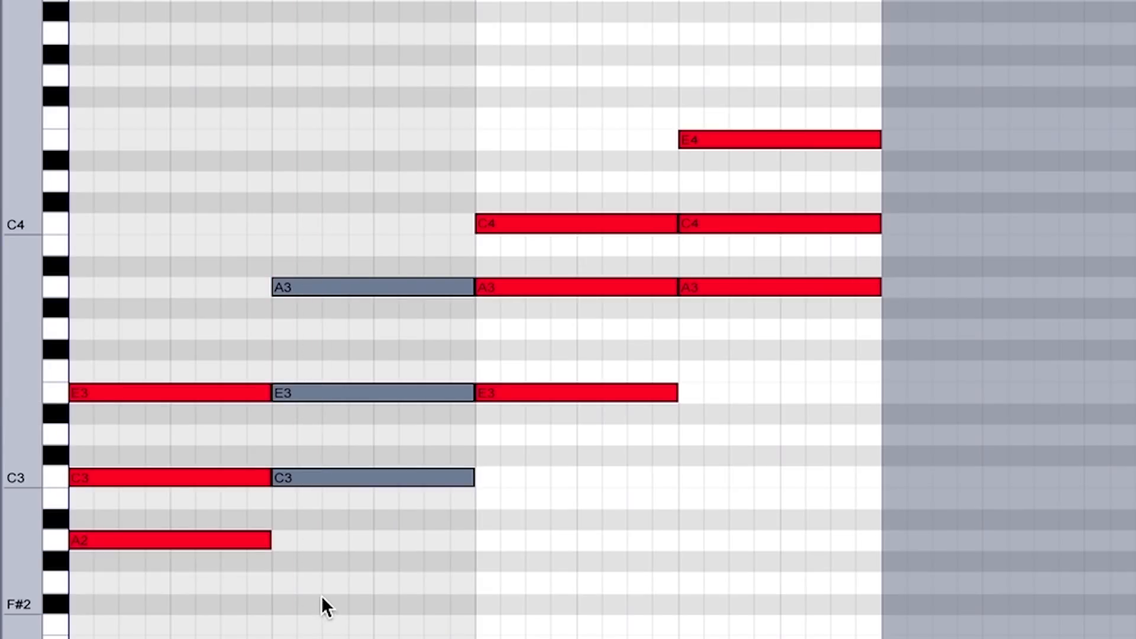
pyautogui.moveTo(348, 162); pyautogui.dragTo(348, 163)
# Select the third chord as a whole and its notes E3, A3 and C4 individually, and clear the selection
pyautogui.moveTo(530, 172); pyautogui.dragTo(538, 477)
pyautogui.click(509, 392)
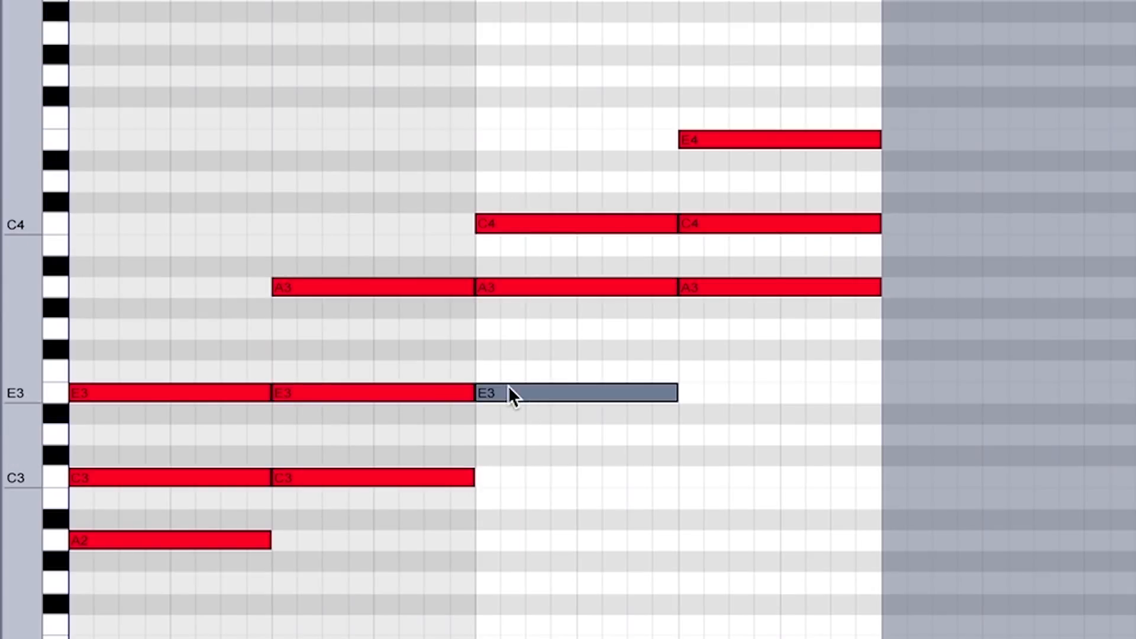
pyautogui.click(525, 288)
pyautogui.click(527, 223)
pyautogui.moveTo(526, 172); pyautogui.dragTo(524, 513)
pyautogui.click(522, 445)
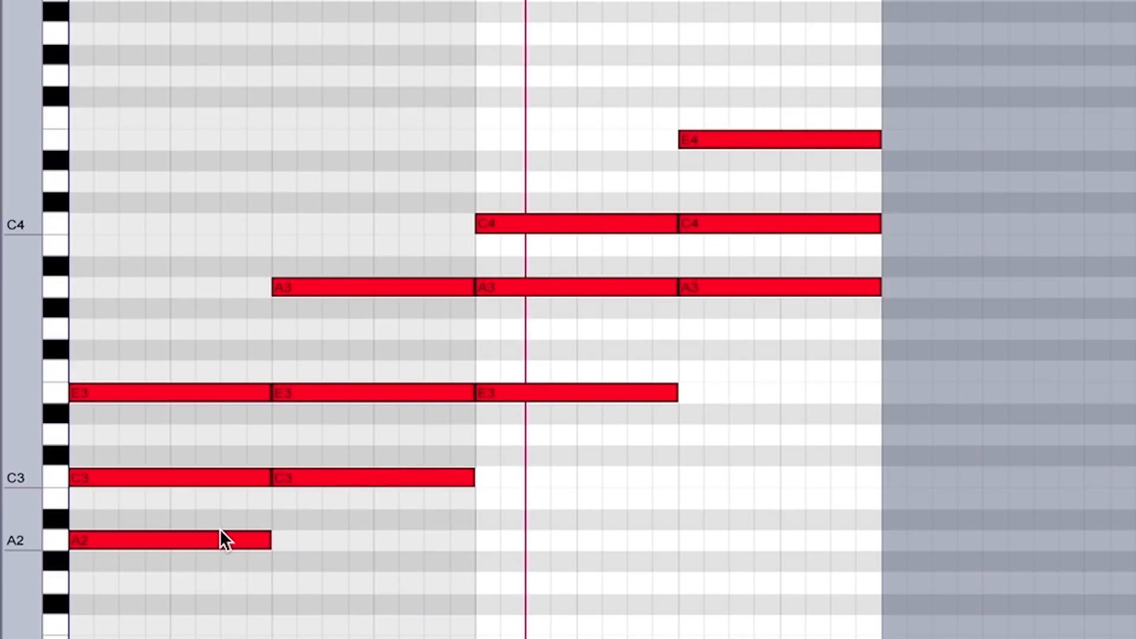
# Select the first three chords together, followed by the fourth chord A3, C4, E4 on its own
pyautogui.moveTo(585, 151); pyautogui.dragTo(188, 632)
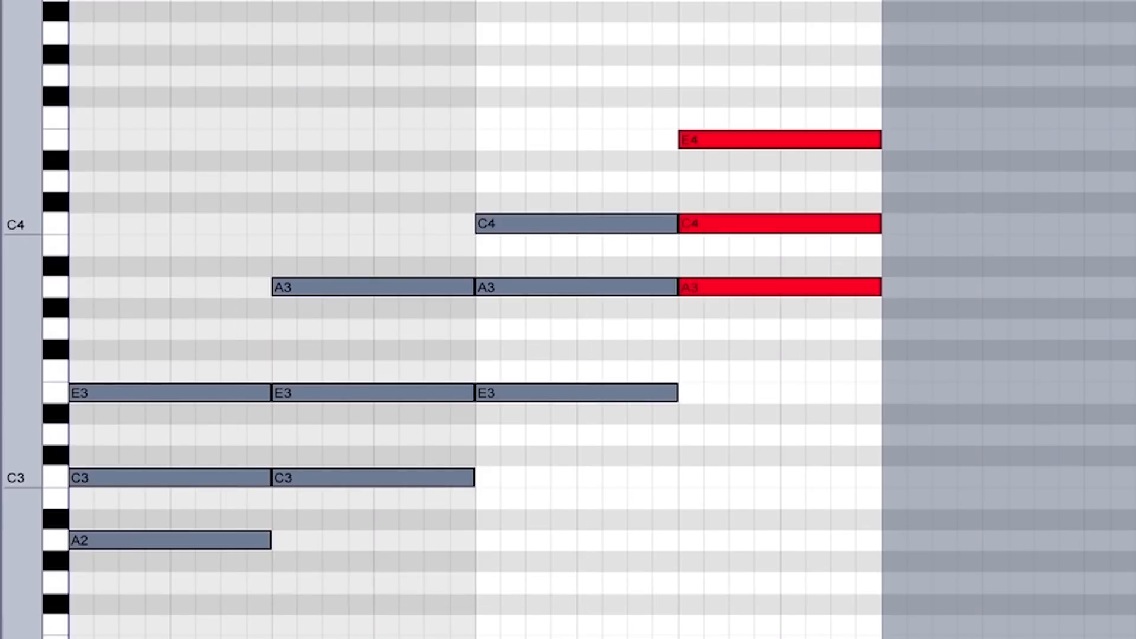
pyautogui.moveTo(791, 380); pyautogui.dragTo(787, 71)
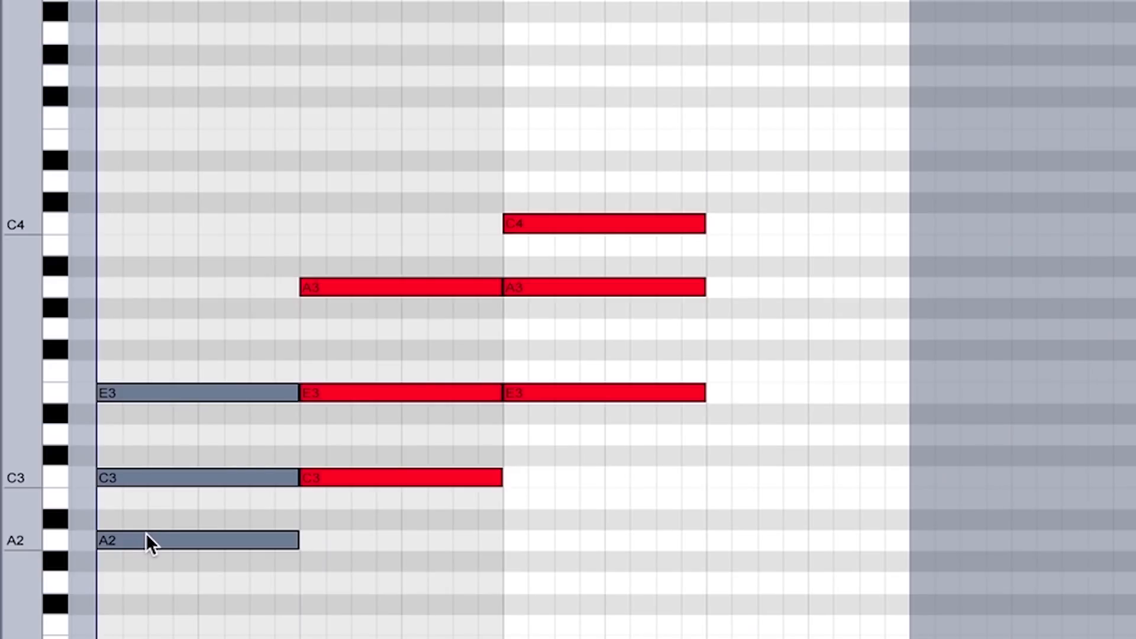
# Play the four chords of the A Minor Inversions clip with the full note range in view, and stop playback
pyautogui.hotkey('ctrl', 'z')
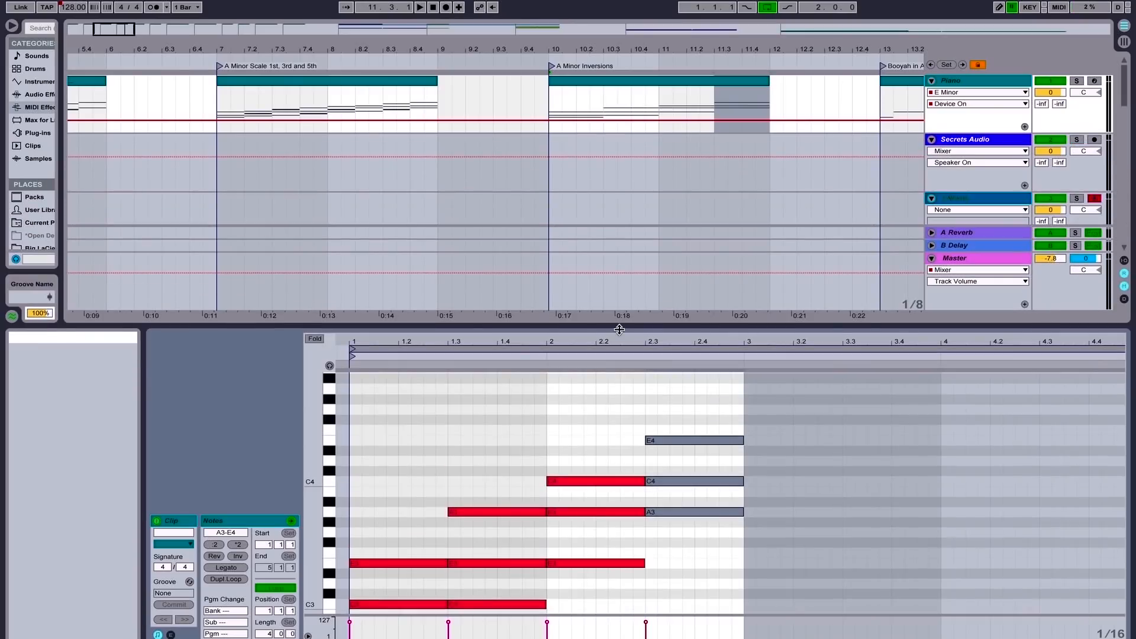
pyautogui.scroll(-3, 528, 469)
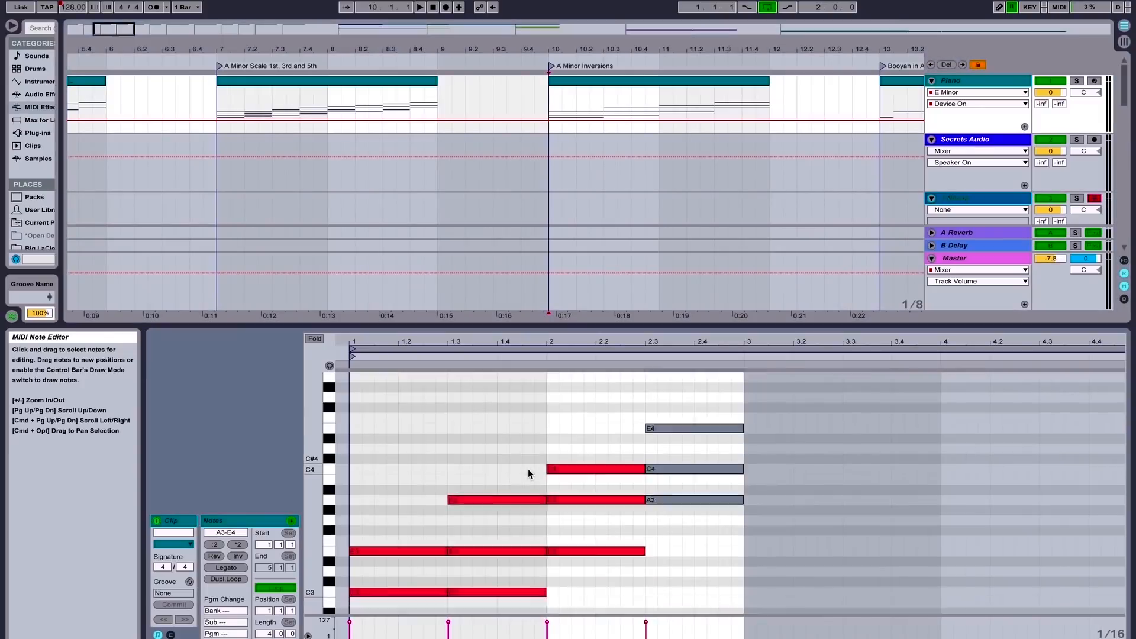
pyautogui.press('space')
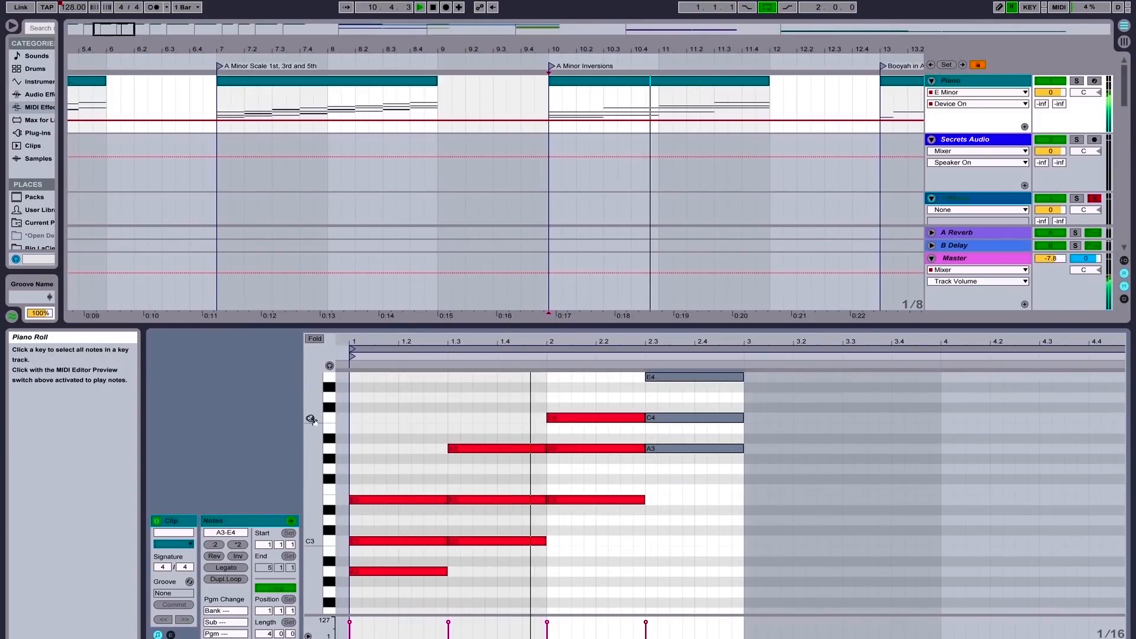
pyautogui.moveTo(312, 418); pyautogui.dragTo(289, 418)
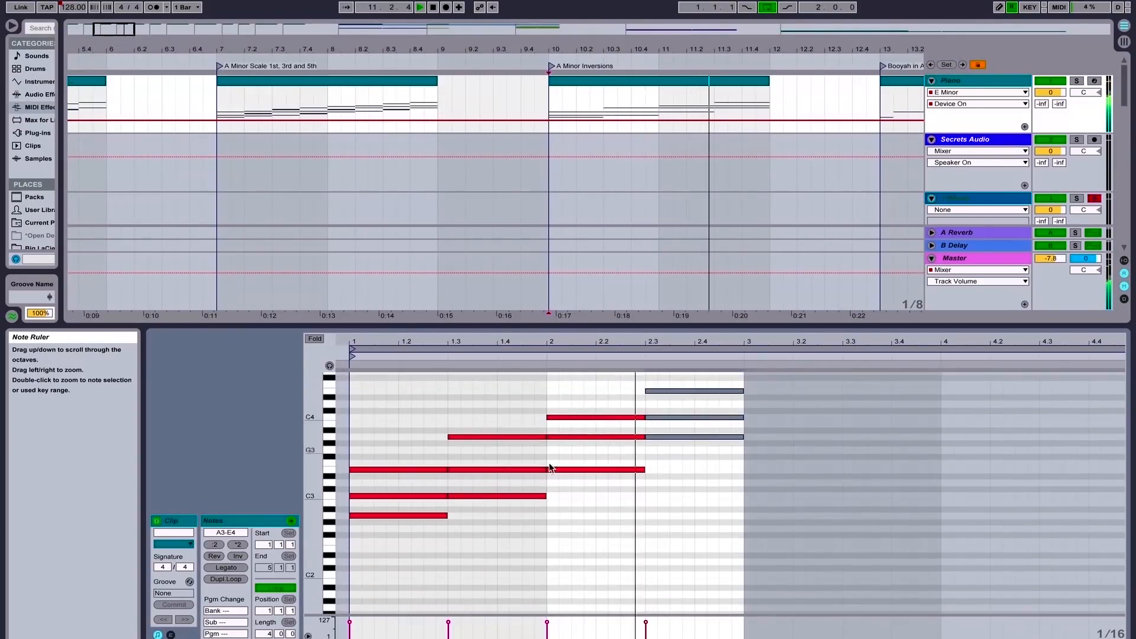
pyautogui.press('space')
# Select the highest note of each inversion chord in turn: E3, A3, C4 and E4
pyautogui.click(414, 475)
pyautogui.click(470, 437)
pyautogui.click(396, 453)
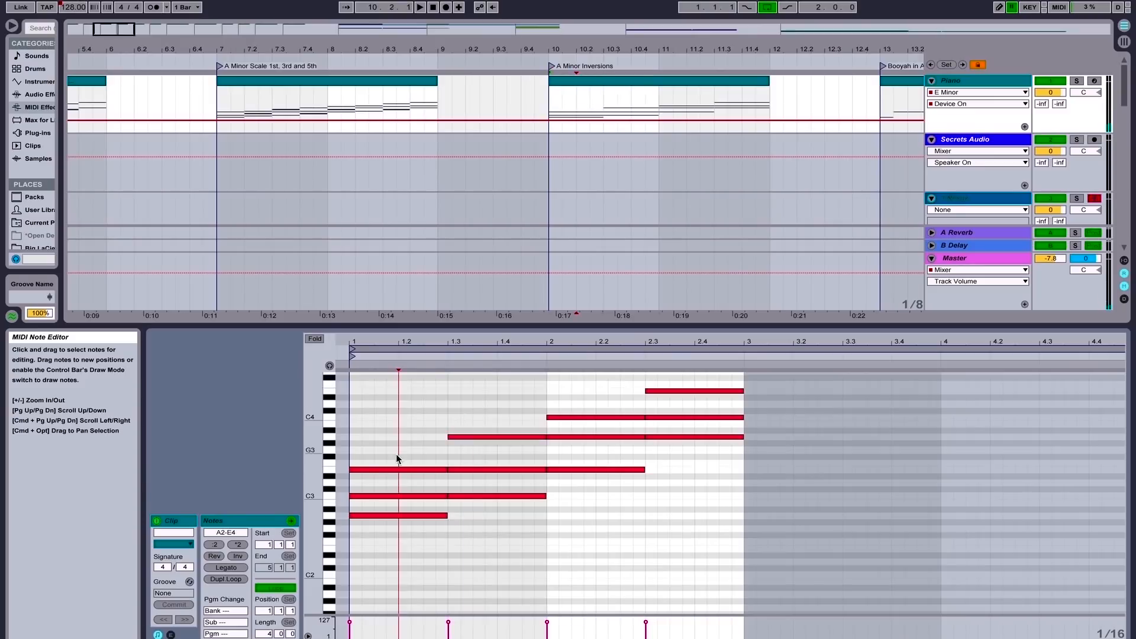
pyautogui.click(445, 469)
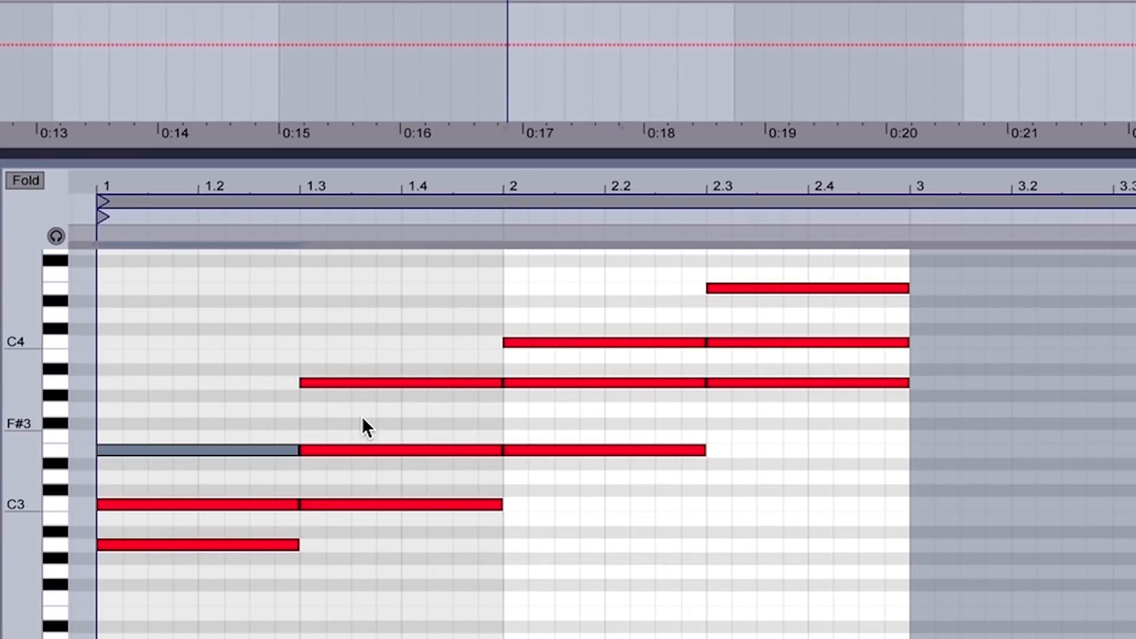
pyautogui.click(358, 383)
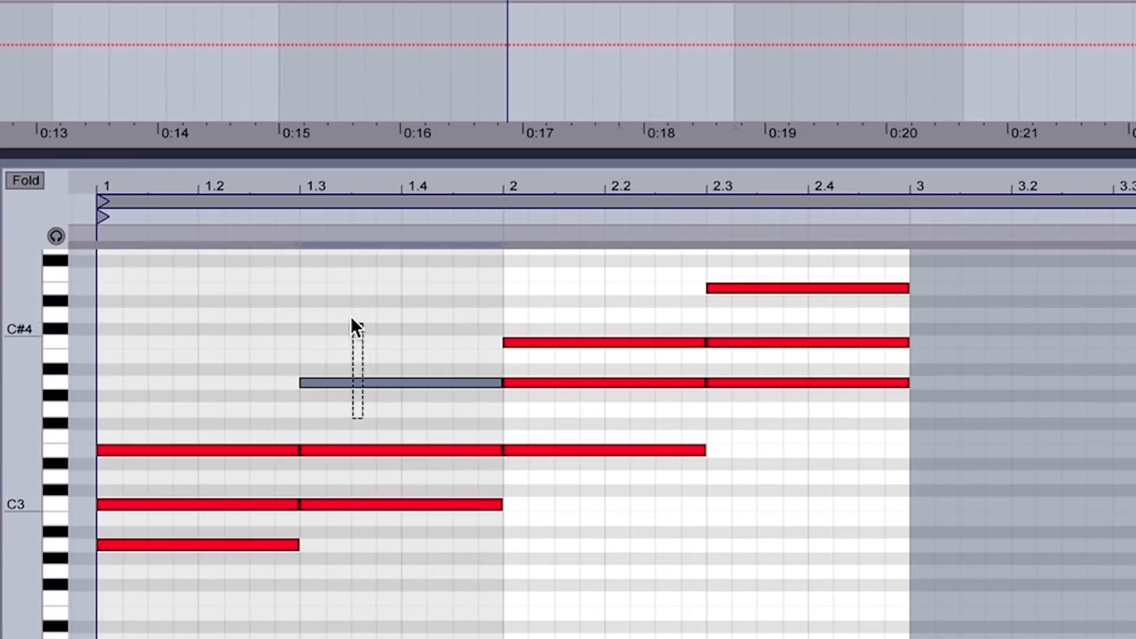
pyautogui.click(591, 342)
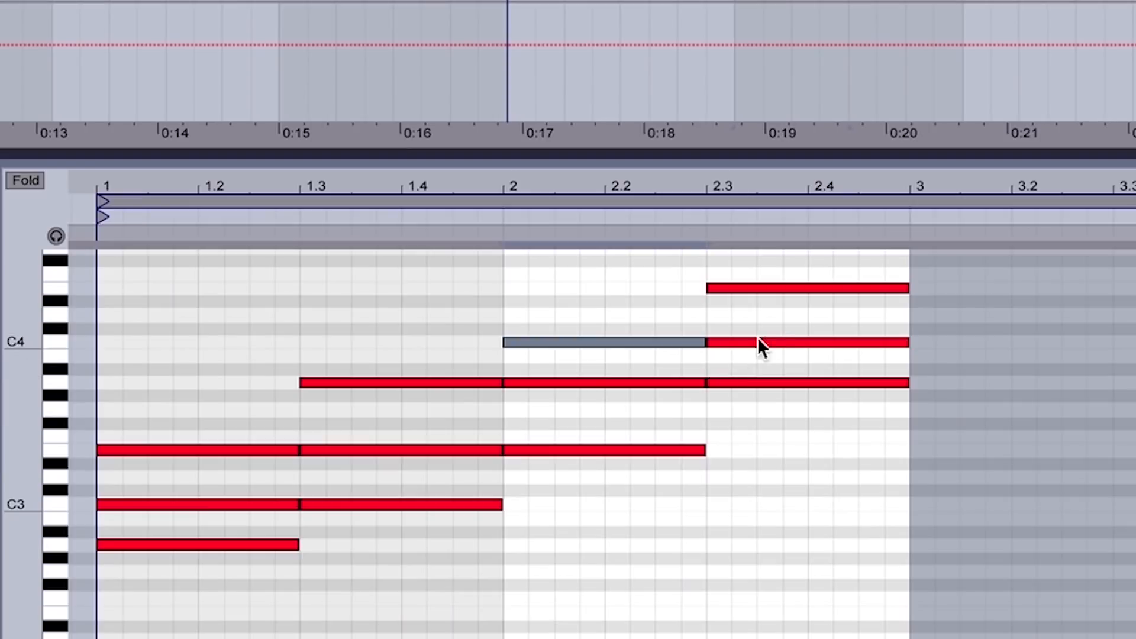
pyautogui.click(761, 314)
pyautogui.click(759, 288)
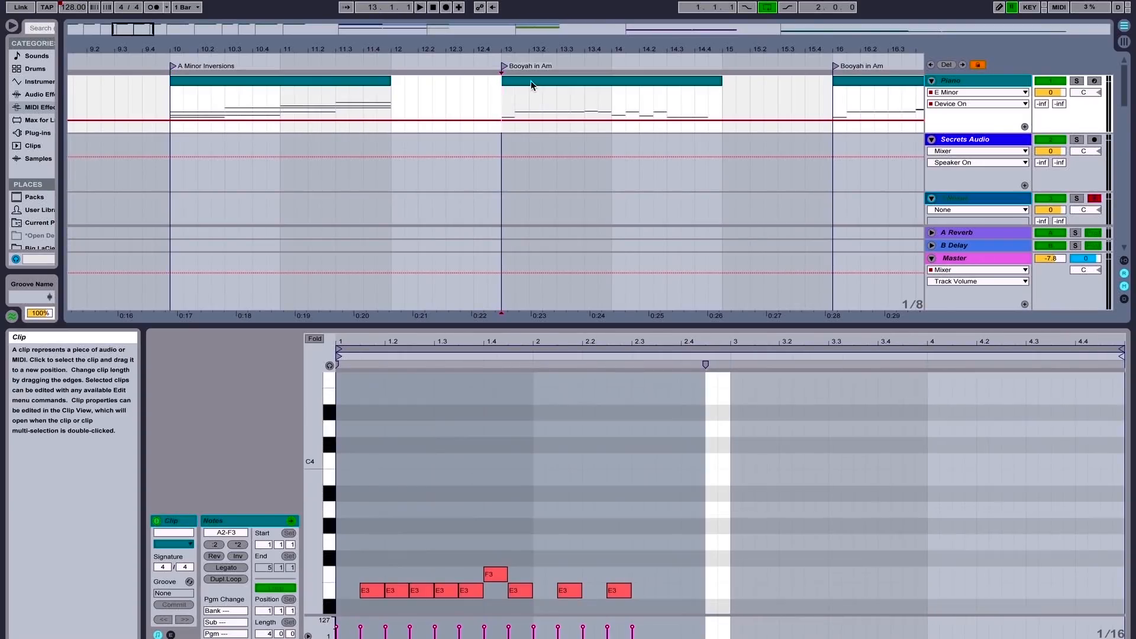
# Open the Booyah in Am clip at bar 13 for note editing and clear its time selection
pyautogui.click(531, 84)
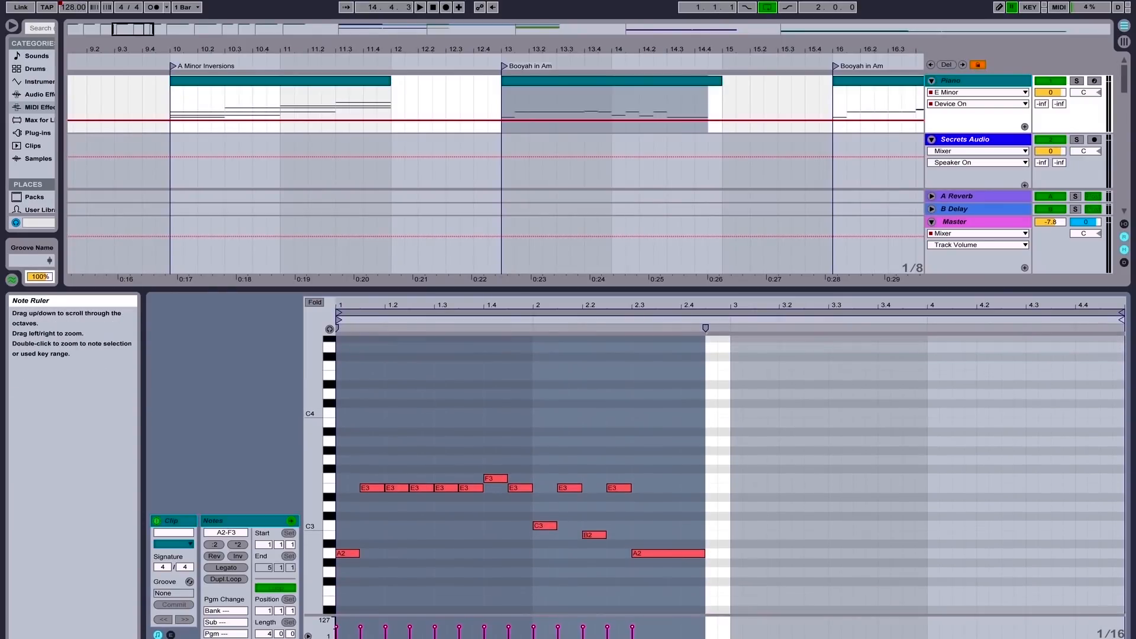
pyautogui.click(439, 412)
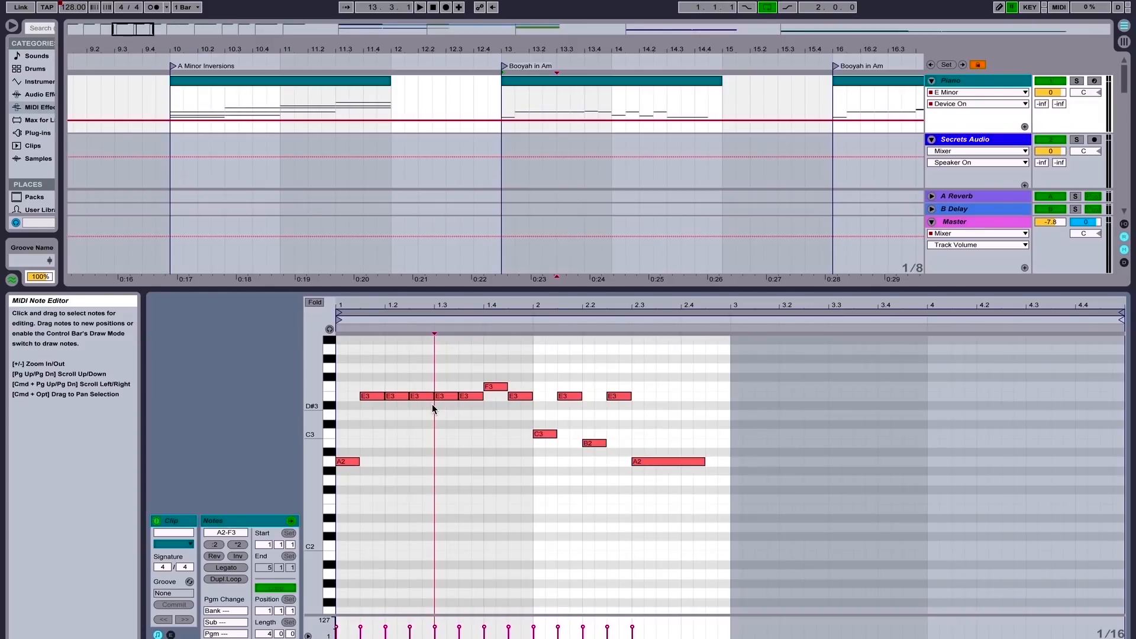
# Try moving the E3 note just before the F3 down to D3, and undo the move
pyautogui.click(478, 396)
pyautogui.moveTo(474, 376); pyautogui.dragTo(476, 409)
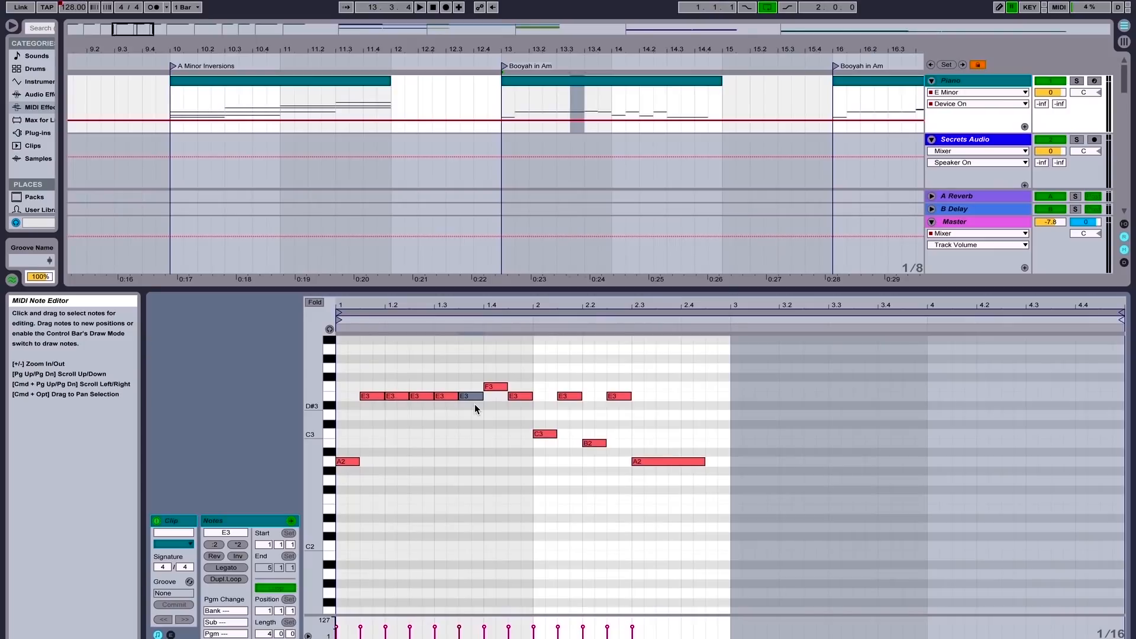
pyautogui.moveTo(475, 405); pyautogui.dragTo(479, 416)
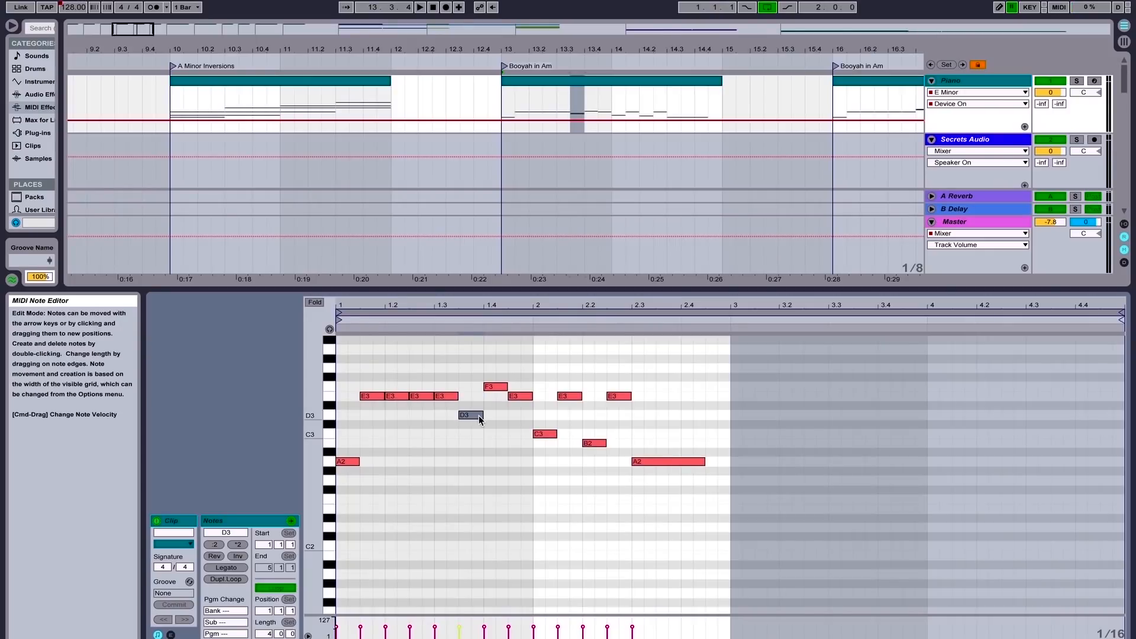
pyautogui.press('super+z')
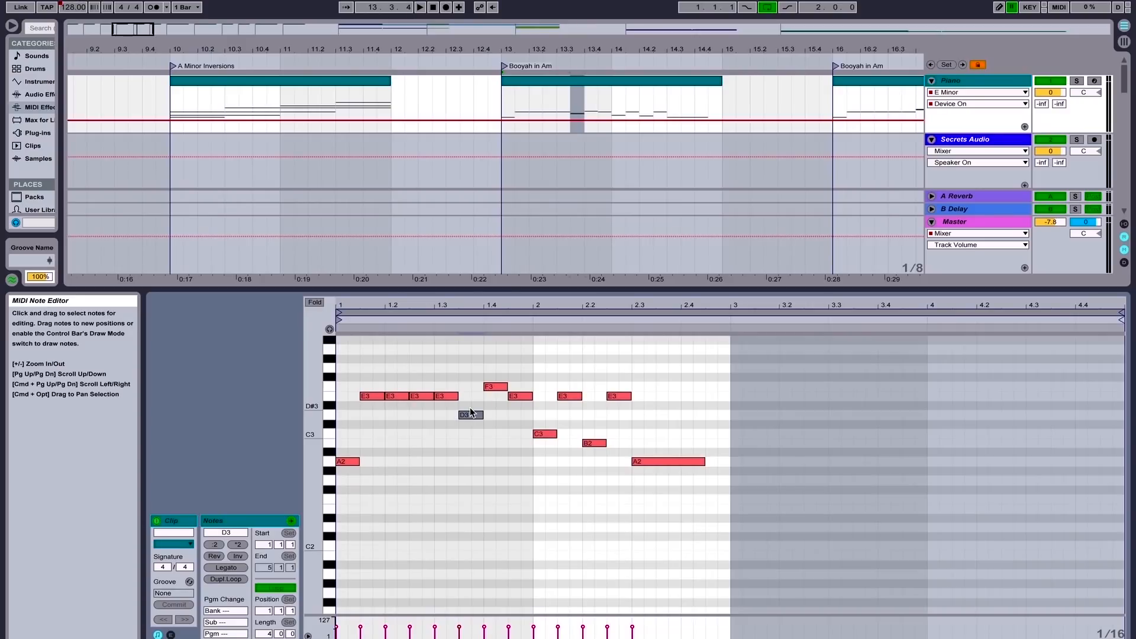
pyautogui.press('super+z')
# Select the F3 note and its neighbouring E3 notes in turn, and play the clip from its start
pyautogui.click(493, 388)
pyautogui.click(479, 394)
pyautogui.click(493, 388)
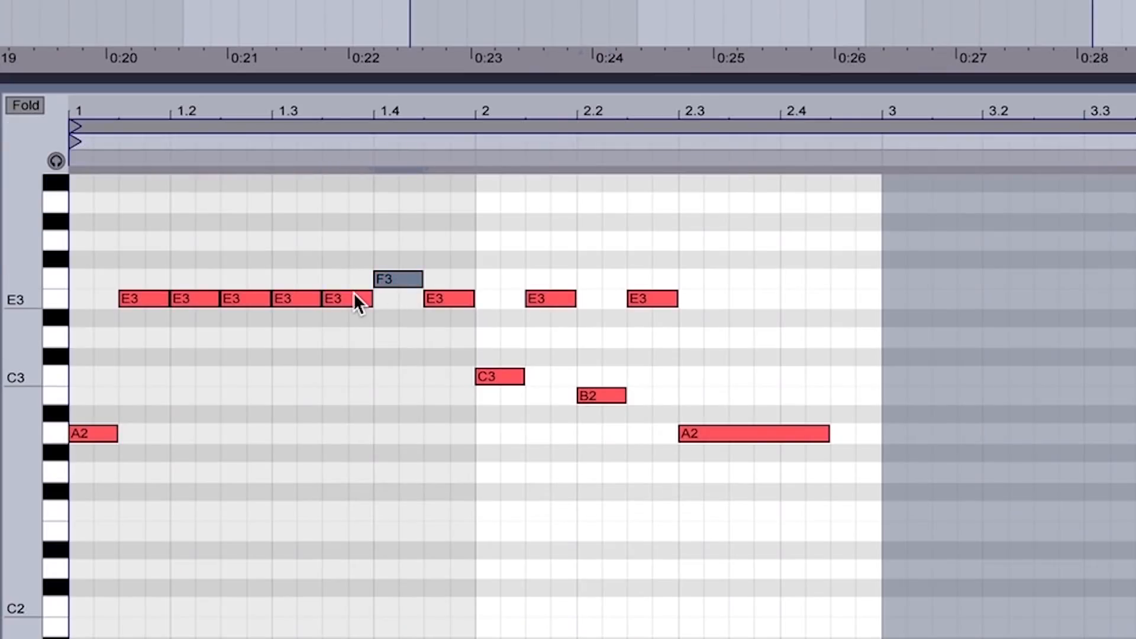
pyautogui.click(353, 293)
pyautogui.click(393, 282)
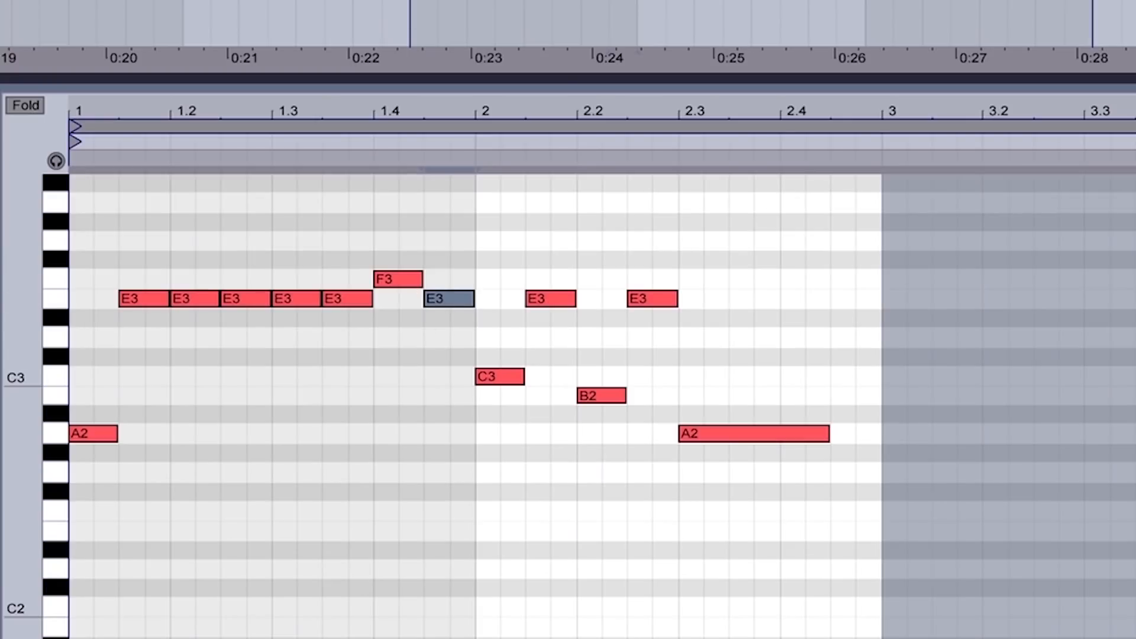
pyautogui.click(410, 24)
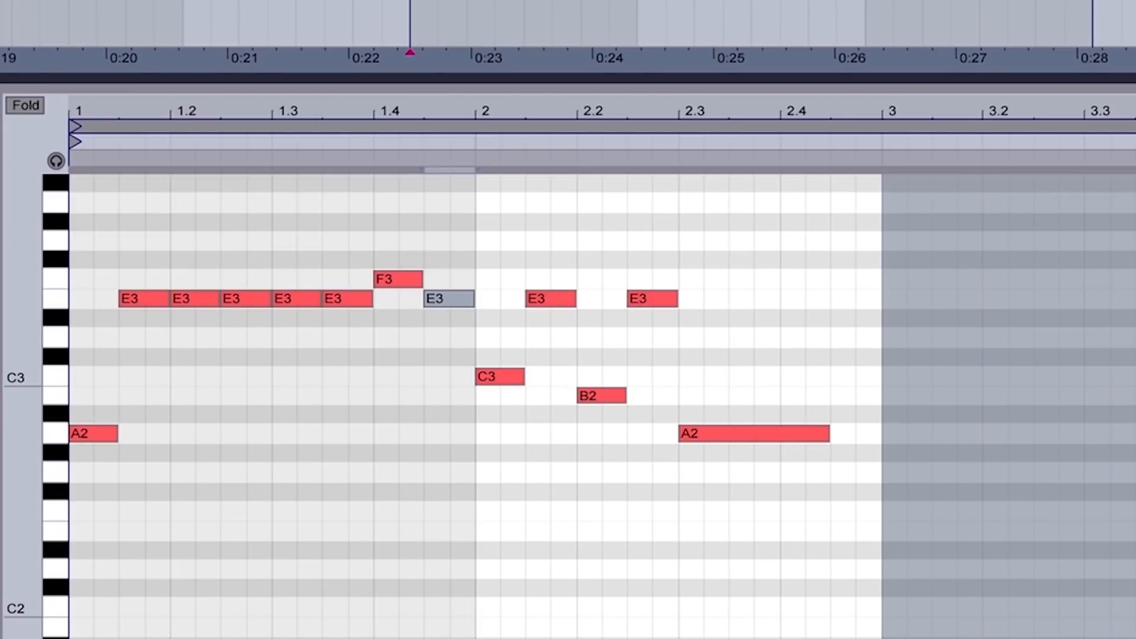
pyautogui.press('space')
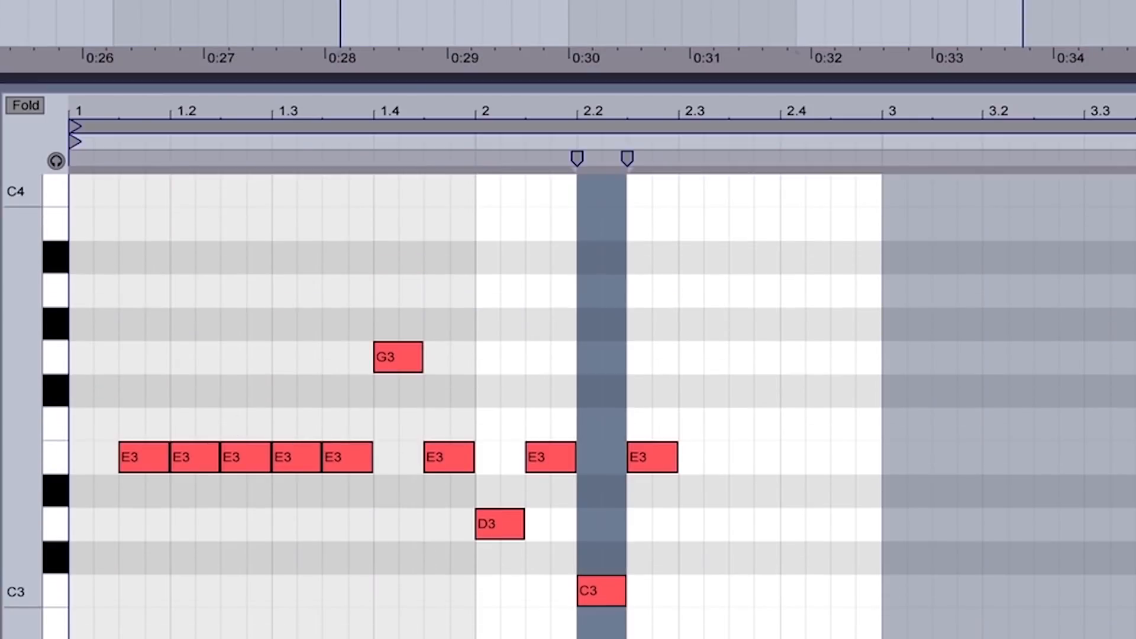
# Select the G3 note in the Booyah in Am clip at bar 16 and play the clip
pyautogui.moveTo(22, 349); pyautogui.dragTo(2, 349)
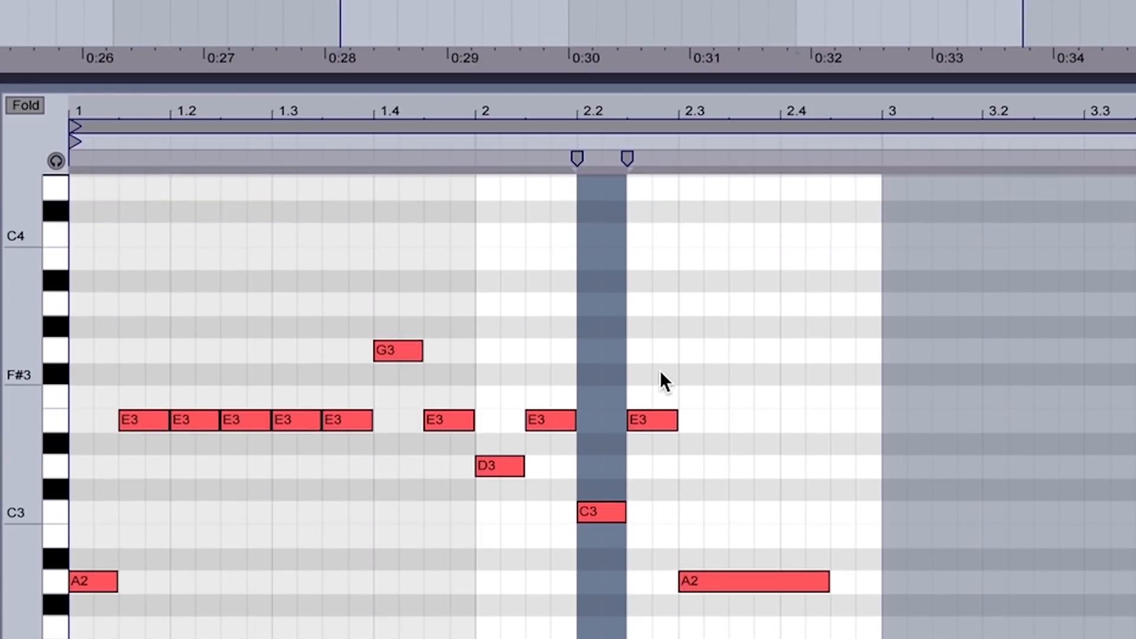
pyautogui.moveTo(373, 320); pyautogui.dragTo(403, 382)
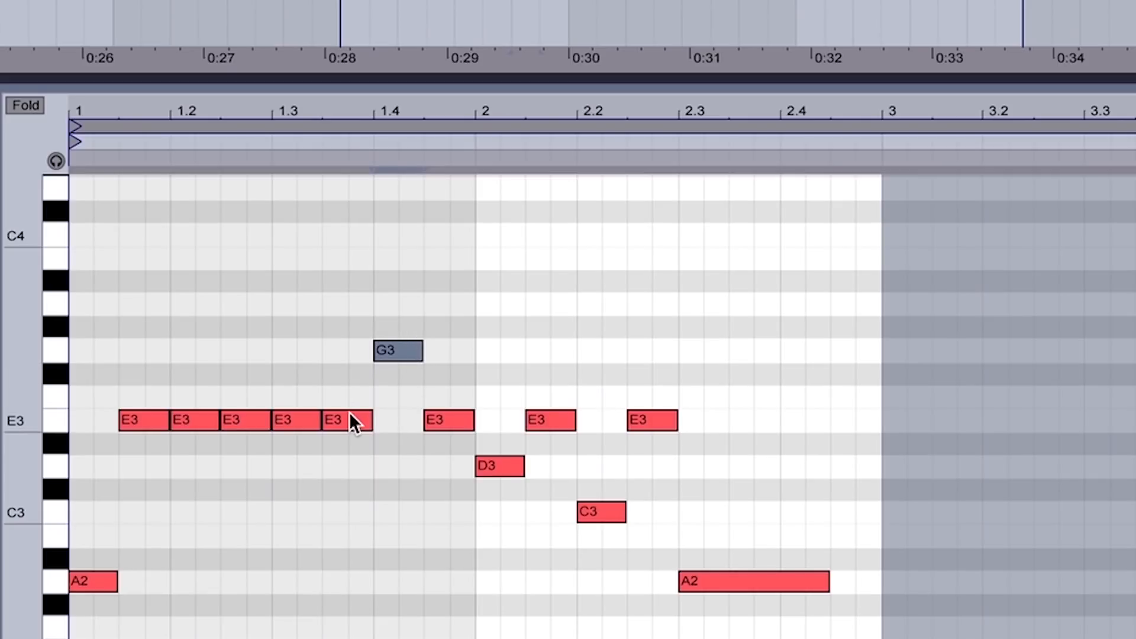
pyautogui.press('space')
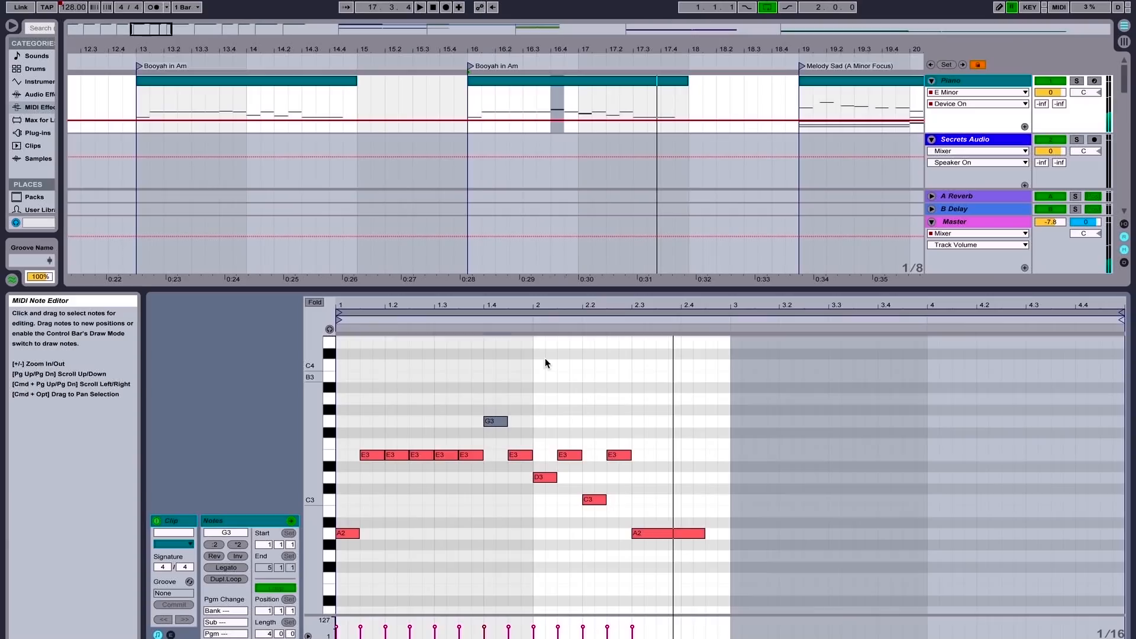
pyautogui.moveTo(531, 52); pyautogui.dragTo(364, 48)
pyautogui.hscroll(5, 518, 144)
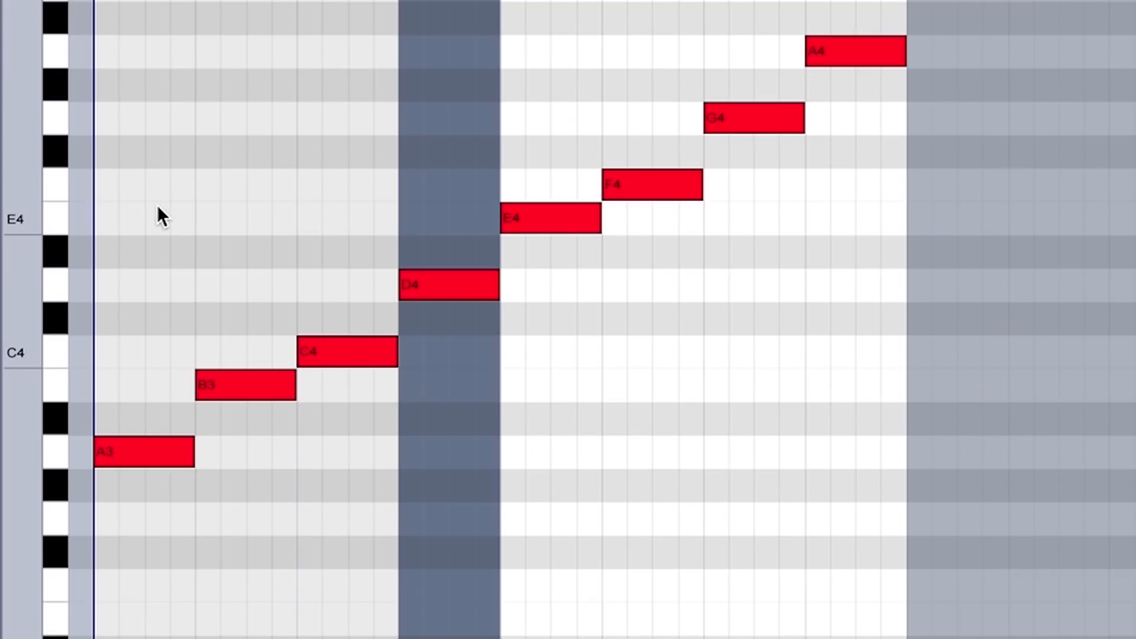
# Delete the first two notes, A3 and B3, from the A Minor Scale clip
pyautogui.moveTo(26, 141); pyautogui.dragTo(3, 141)
pyautogui.moveTo(133, 2); pyautogui.dragTo(865, 480)
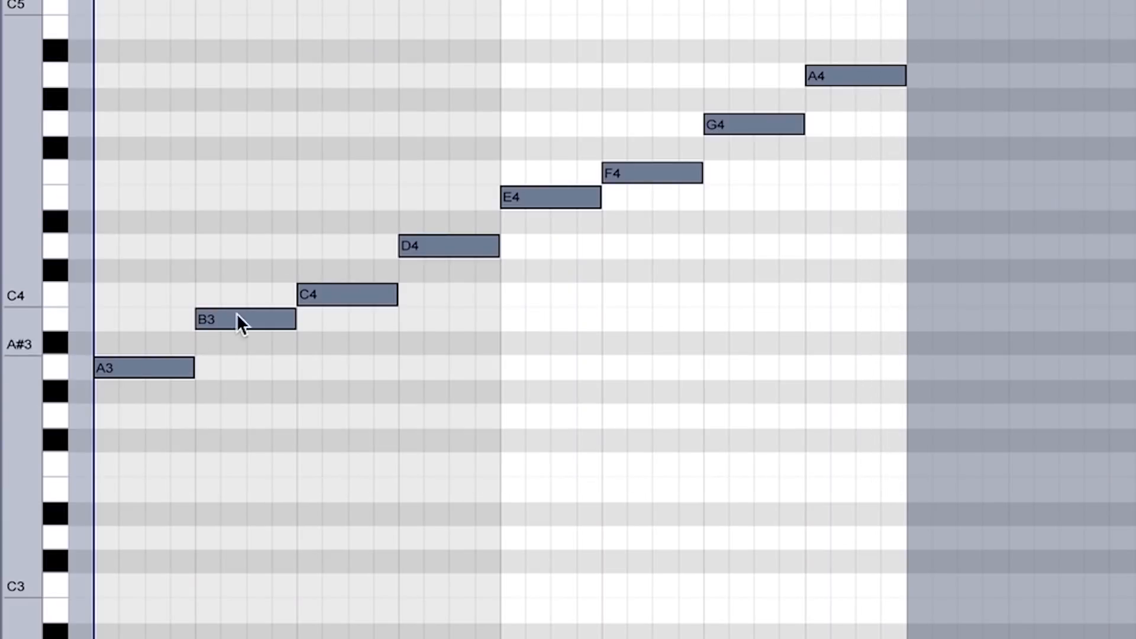
pyautogui.moveTo(282, 246); pyautogui.dragTo(155, 430)
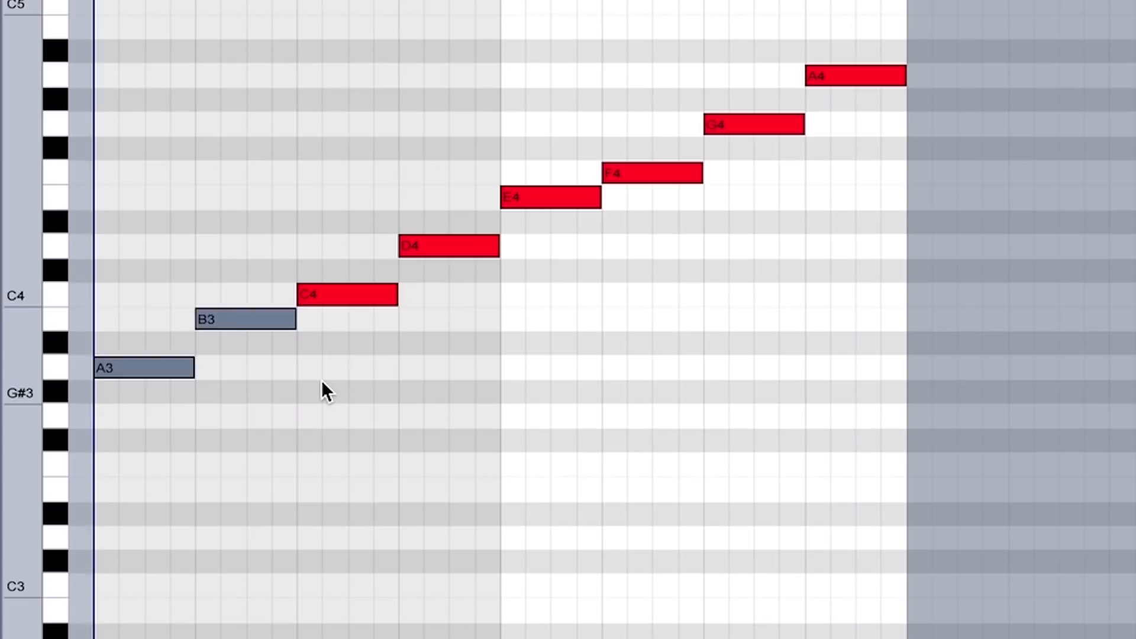
pyautogui.press('Delete')
# Shift the remaining notes C4 to A4 earlier so that C4 starts the clip, and clear the selection
pyautogui.moveTo(322, 381); pyautogui.dragTo(876, 21)
pyautogui.press('Left')
pyautogui.press('Left')
pyautogui.press('Left')
pyautogui.press('Left')
pyautogui.press('Left')
pyautogui.press('Left')
pyautogui.press('Left')
pyautogui.press('Left')
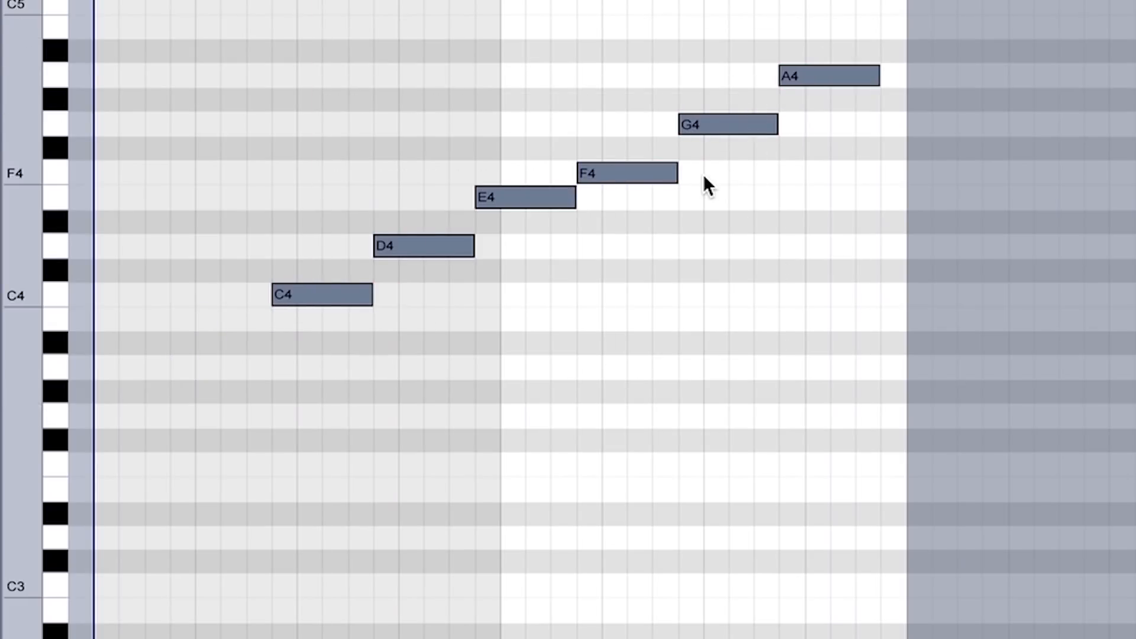
pyautogui.click(724, 212)
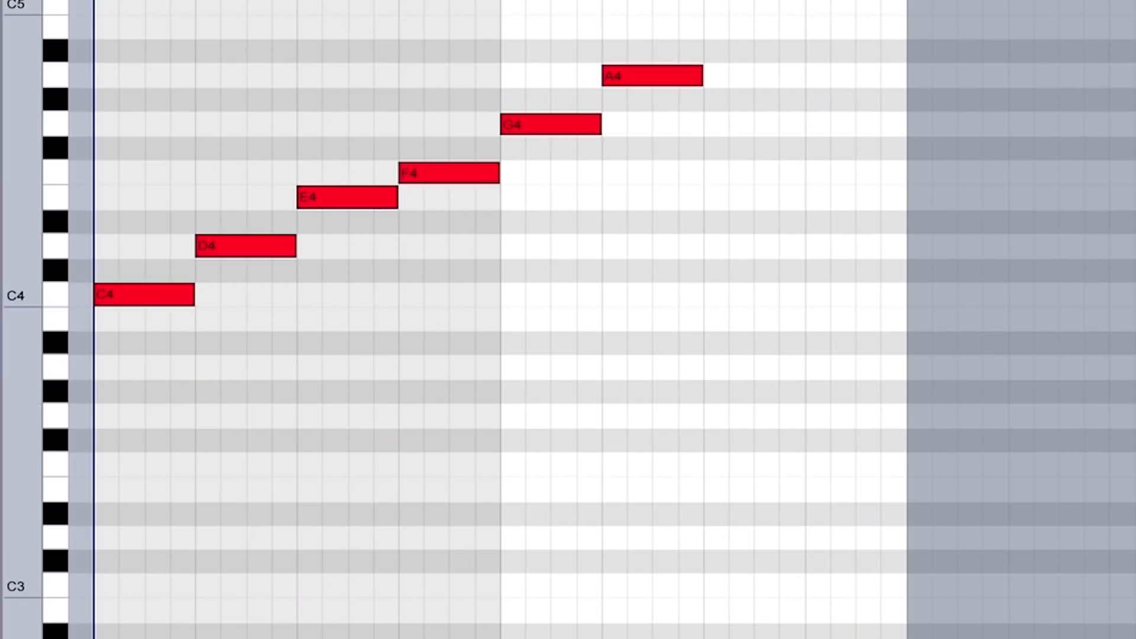
# Add B4 and C5 after A4 to complete the scale from C, and play it
pyautogui.moveTo(680, 75); pyautogui.dragTo(870, 3)
pyautogui.press('space')
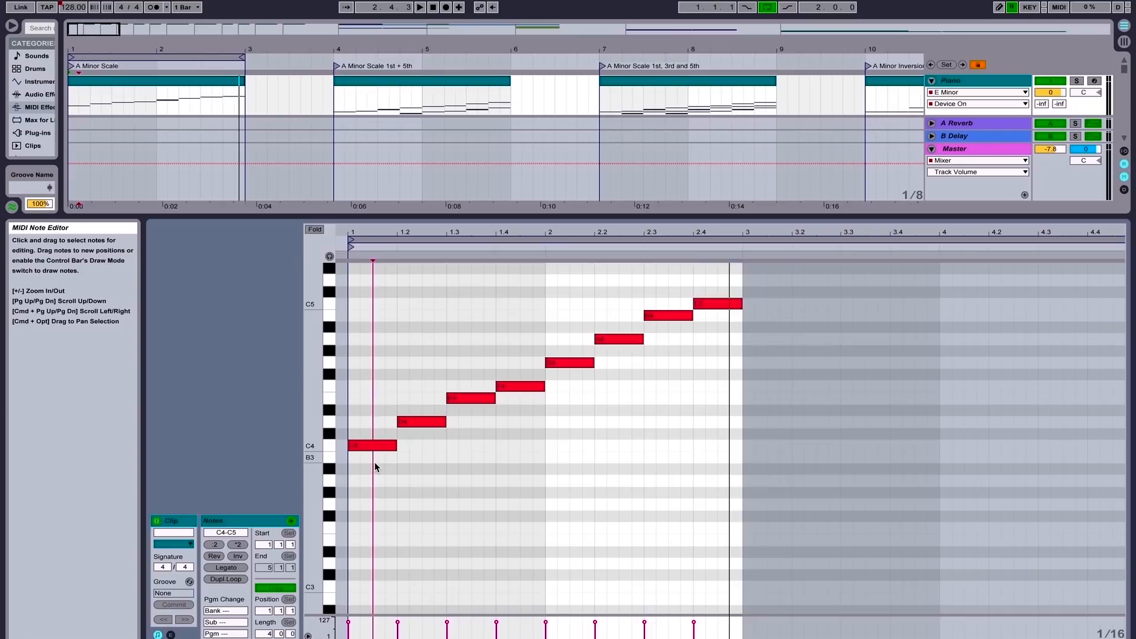
pyautogui.moveTo(375, 464); pyautogui.dragTo(719, 291)
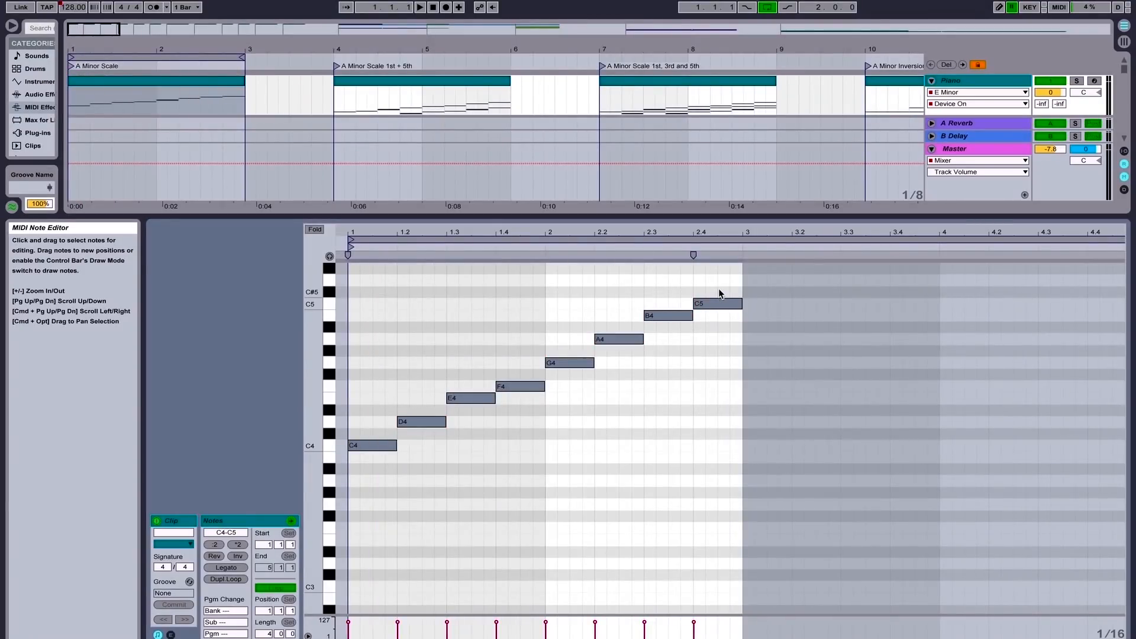
# Undo the note additions, shift and deletion to restore the original A3 to A4 scale
pyautogui.press('super+z')
pyautogui.press('super+z')
pyautogui.press('super+z')
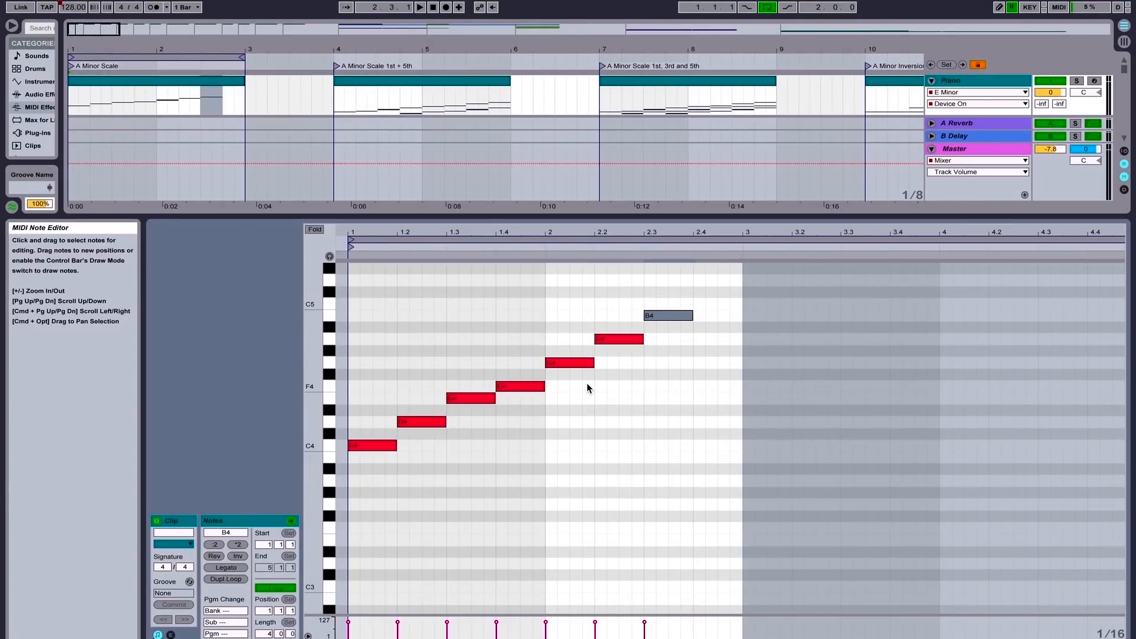
pyautogui.press('super+z')
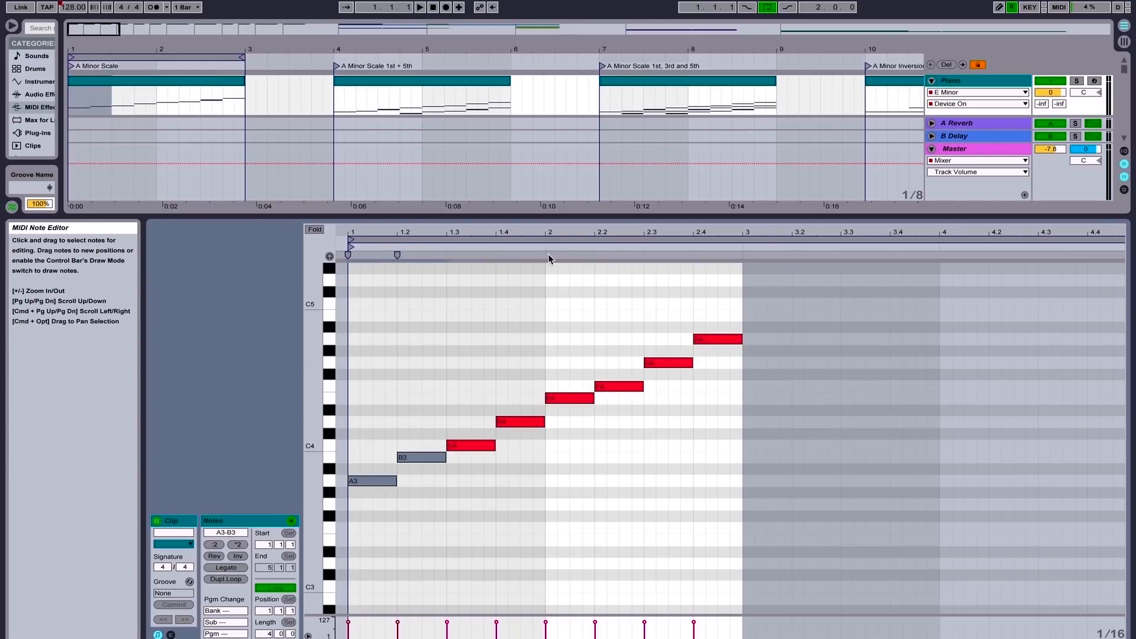
# Open the Melody Sad (A Minor Focus) clip and enlarge the note editor to show its melody and chords
pyautogui.moveTo(686, 215); pyautogui.dragTo(685, 343)
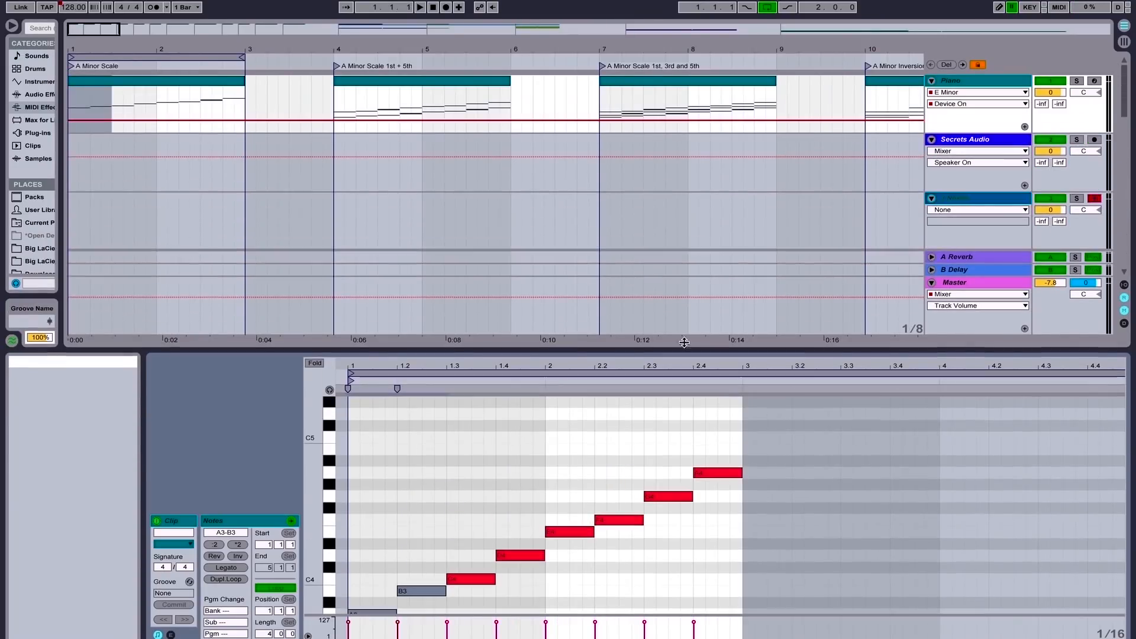
pyautogui.hscroll(15, 689, 151)
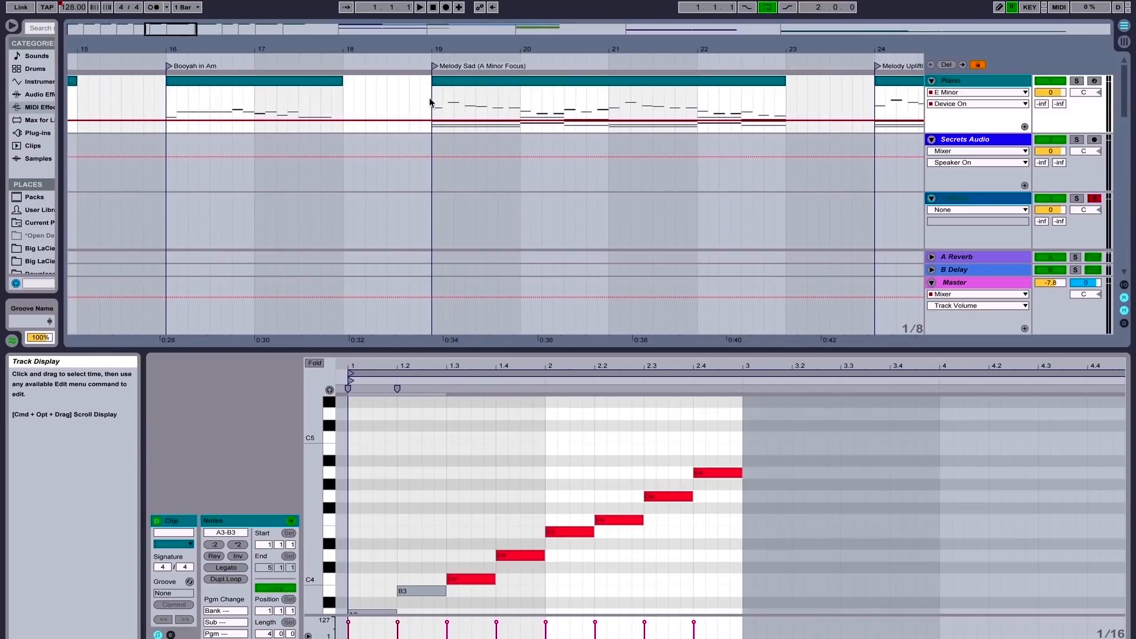
pyautogui.click(430, 102)
pyautogui.moveTo(556, 348); pyautogui.dragTo(547, 190)
pyautogui.moveTo(306, 357); pyautogui.dragTo(312, 361)
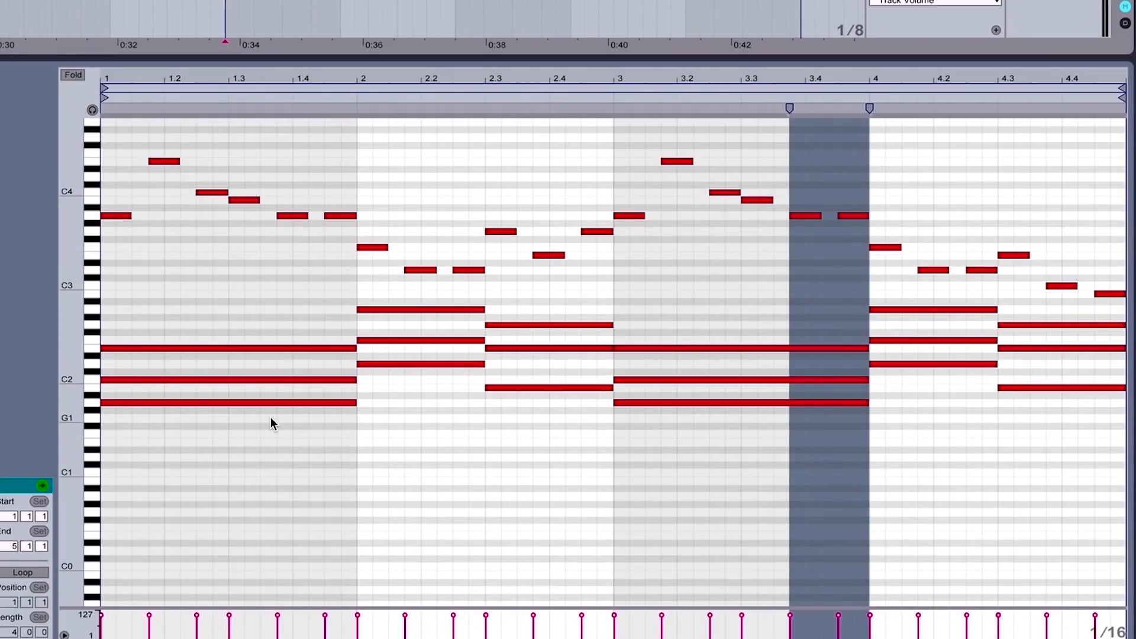
# Bring the melody and chord notes into view in the resized note editor and play the Melody Sad clip
pyautogui.scroll(1, 271, 417)
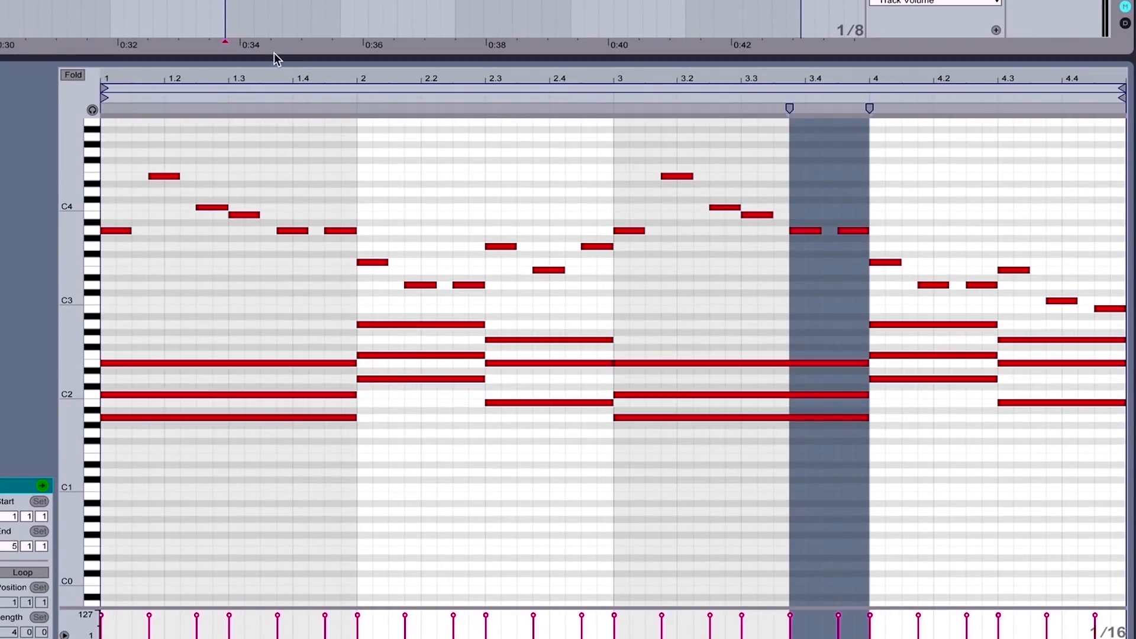
pyautogui.moveTo(276, 58); pyautogui.dragTo(276, 105)
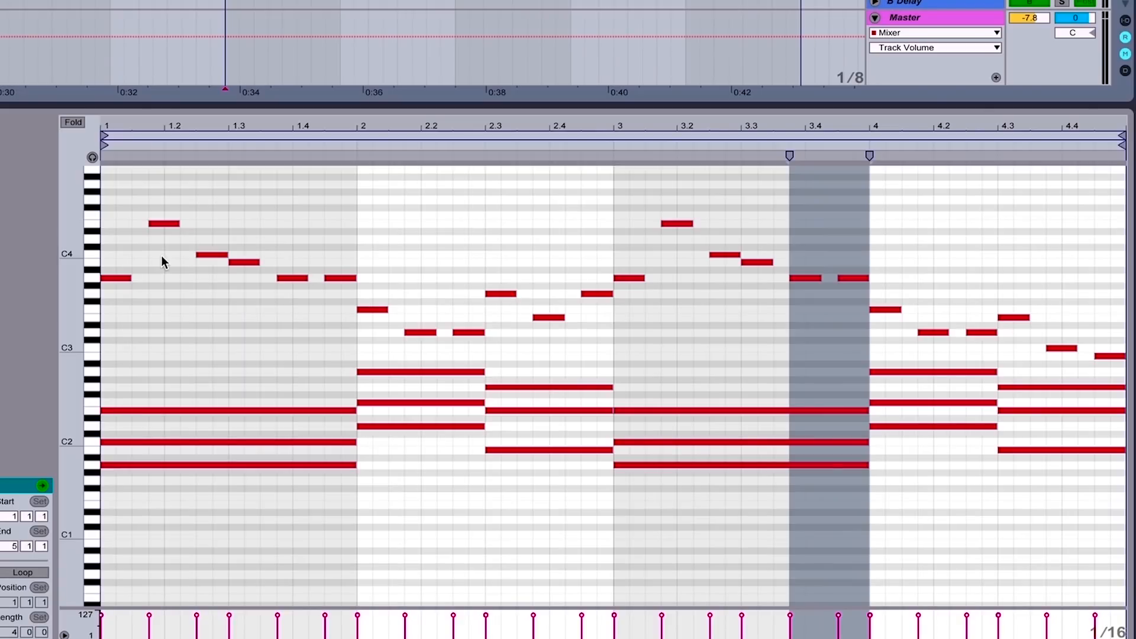
pyautogui.press('space')
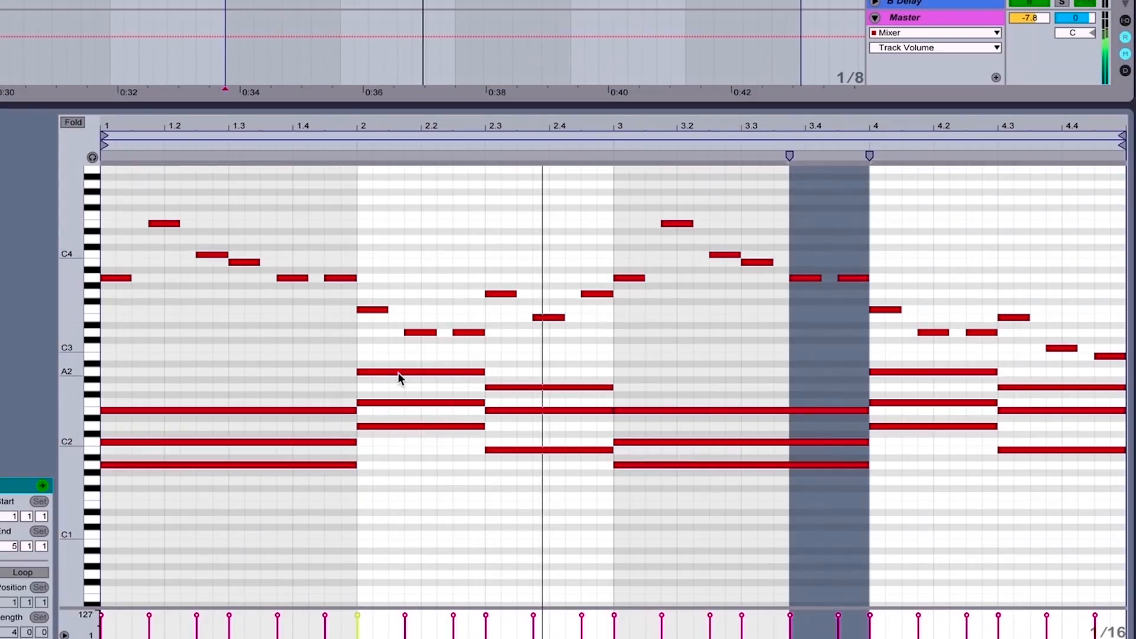
# Stop playback and add C4 and E4 above the opening A3 of the Melody Sad clip to form an A minor triad
pyautogui.click(951, 248)
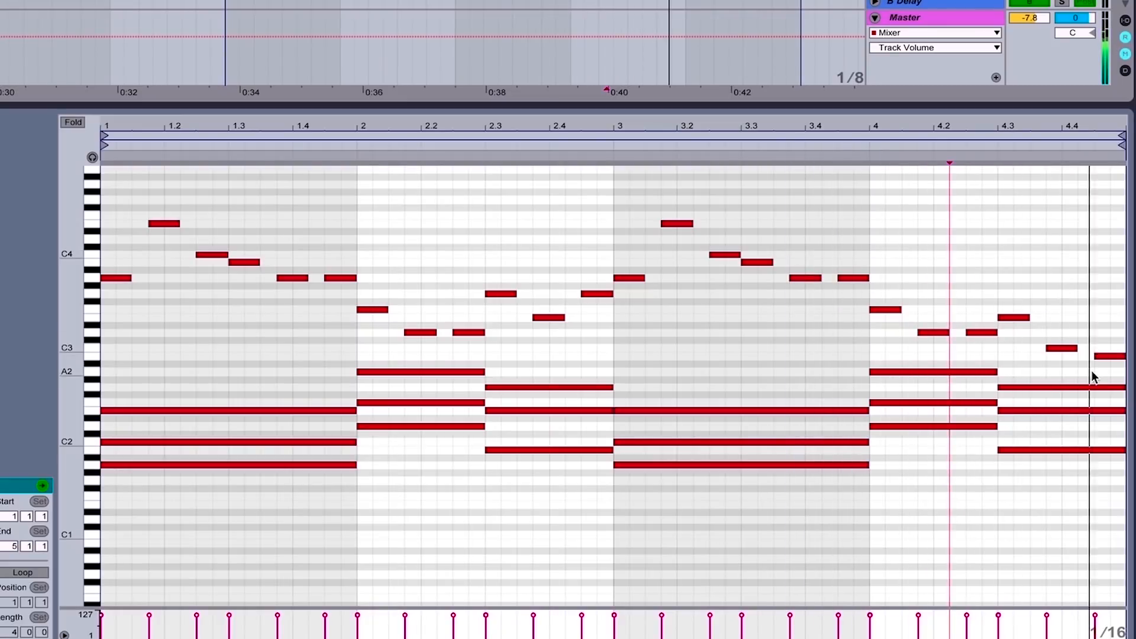
pyautogui.press('space')
pyautogui.moveTo(113, 305)
pyautogui.mouseDown()
pyautogui.moveTo(159, 239)
pyautogui.moveTo(234, 214)
pyautogui.mouseUp()
pyautogui.click(165, 266)
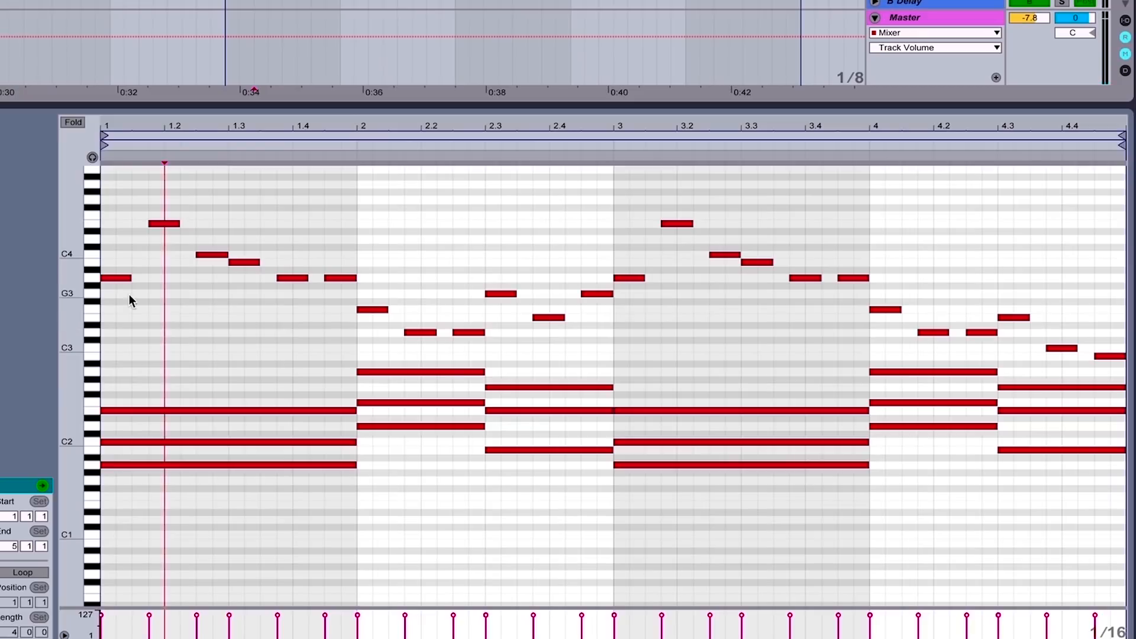
pyautogui.doubleClick(116, 255)
pyautogui.doubleClick(120, 223)
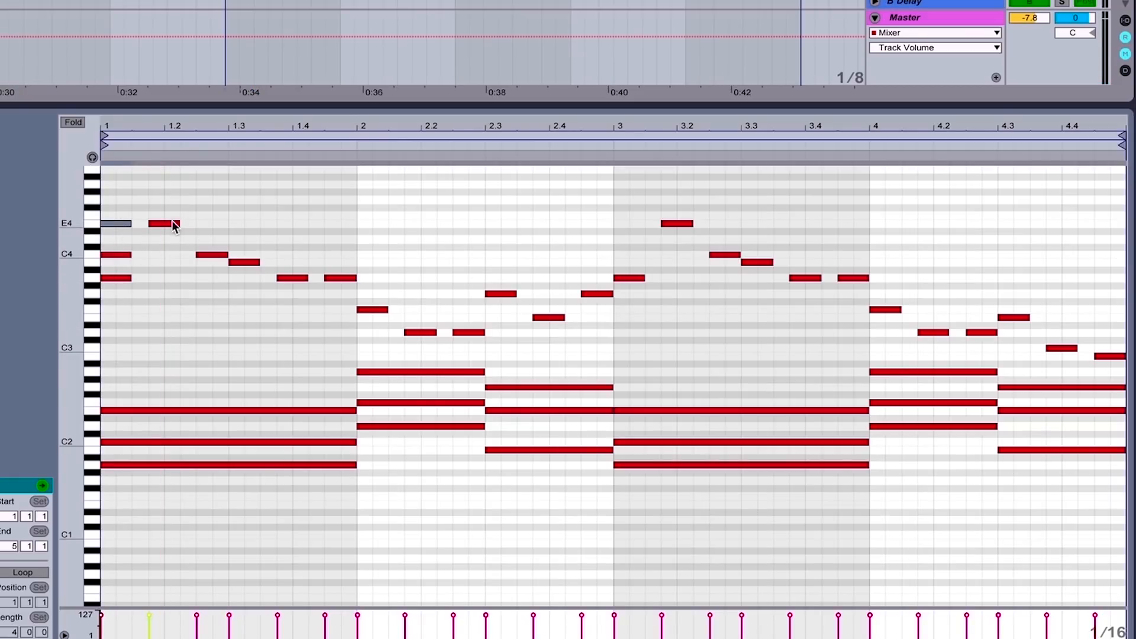
# Delete the added C4 and E4 notes above the opening A3
pyautogui.click(206, 241)
pyautogui.moveTo(206, 240); pyautogui.dragTo(256, 280)
pyautogui.click(201, 240)
pyautogui.click(116, 261)
pyautogui.moveTo(116, 261)
pyautogui.mouseDown()
pyautogui.moveTo(113, 205)
pyautogui.moveTo(127, 248)
pyautogui.moveTo(107, 178)
pyautogui.mouseUp()
pyautogui.click(114, 204)
pyautogui.click(127, 248)
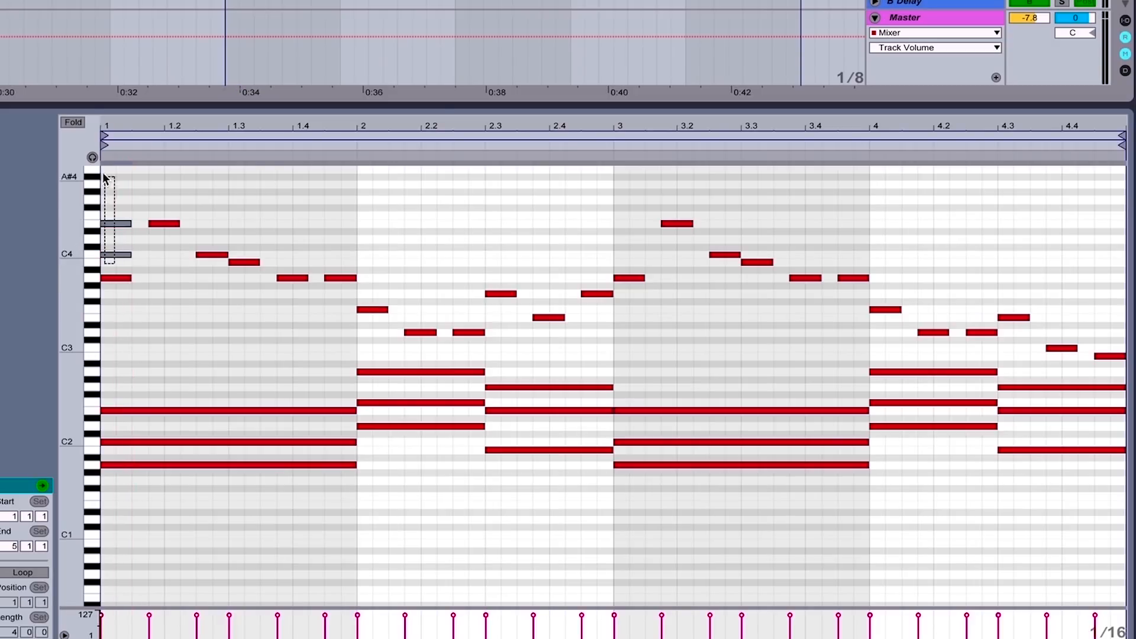
pyautogui.press('Delete')
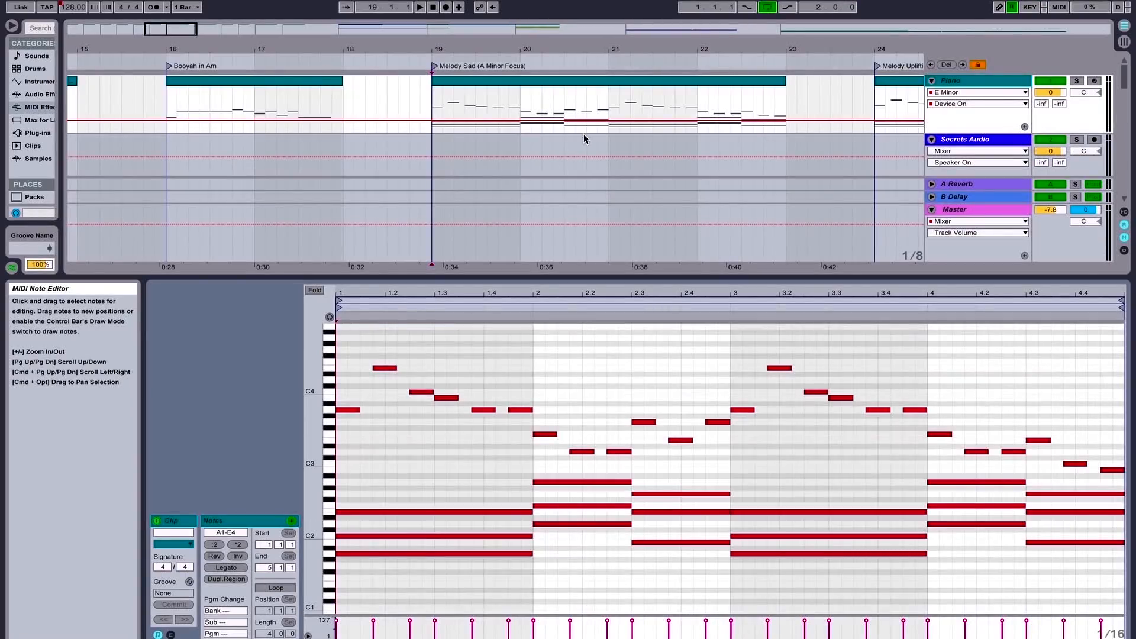
# Open the Melody Uplifting (C Major Focus) clip and fit its melody and chord notes in the note editor
pyautogui.hscroll(5, 585, 122)
pyautogui.click(570, 103)
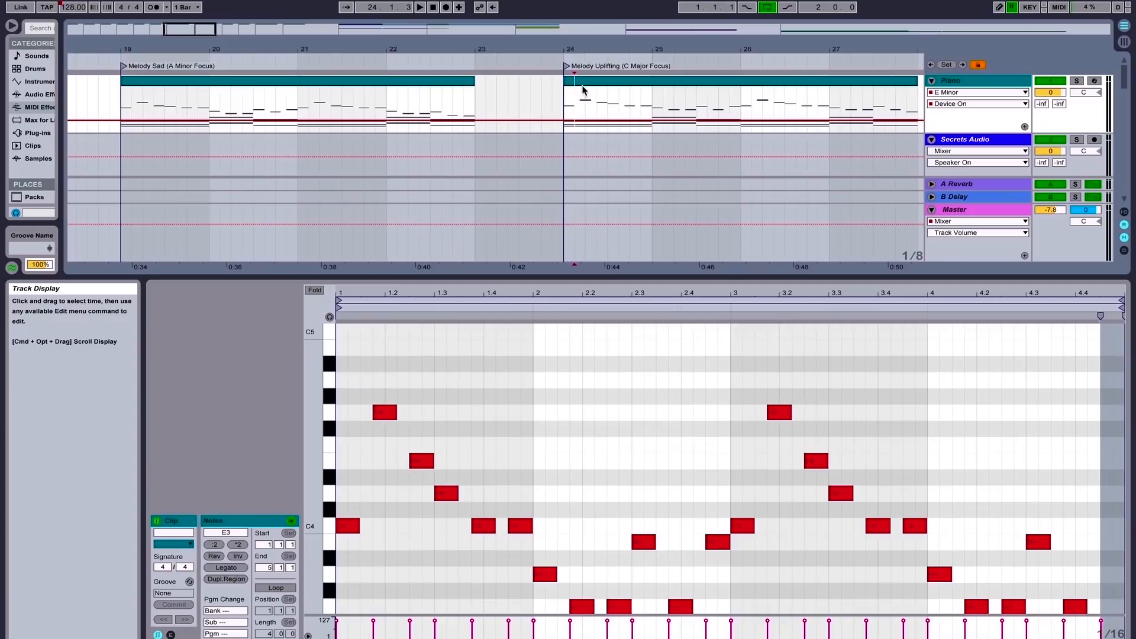
pyautogui.click(583, 82)
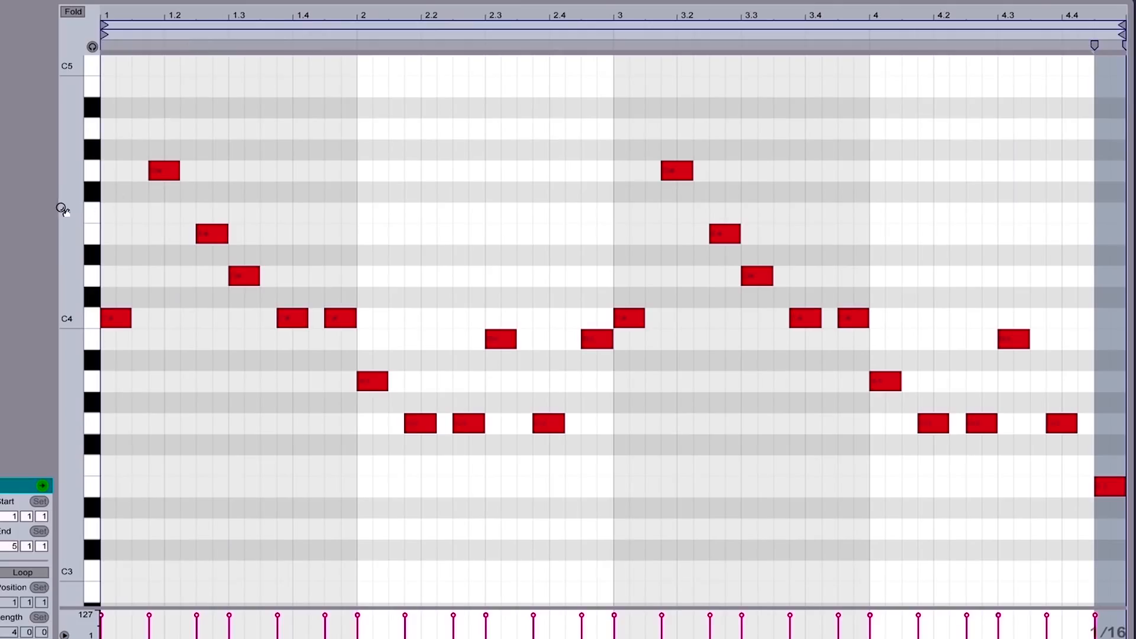
pyautogui.moveTo(61, 209)
pyautogui.mouseDown()
pyautogui.moveTo(36, 209)
pyautogui.moveTo(48, 212)
pyautogui.mouseUp()
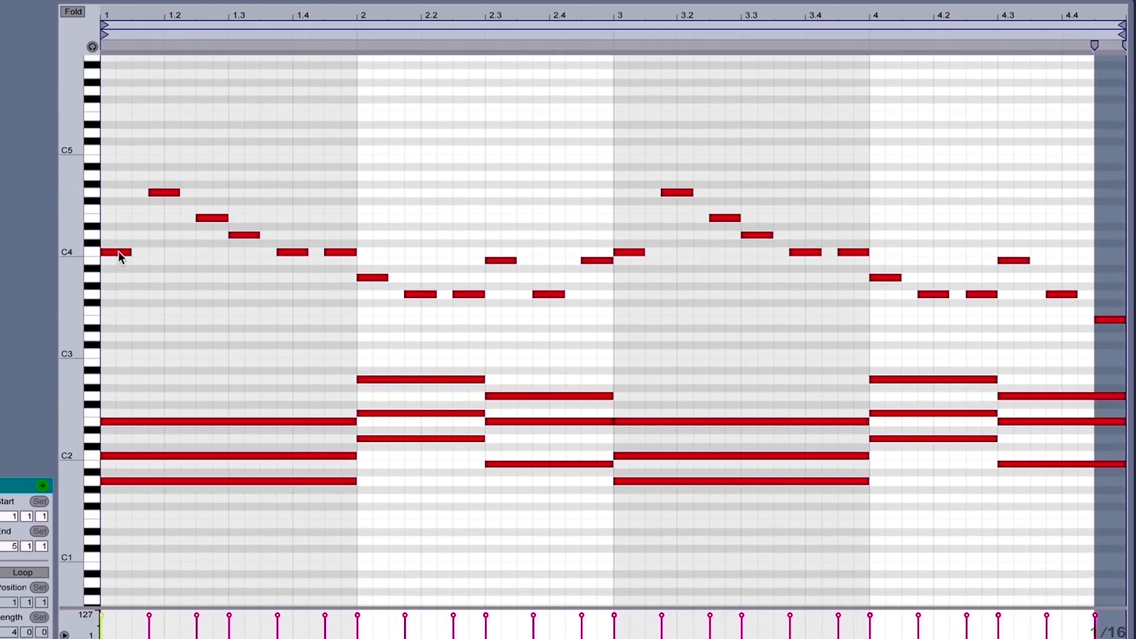
# Delete the E4 and G4 notes stacked above the opening C4, and play the Melody Uplifting clip
pyautogui.moveTo(119, 251); pyautogui.dragTo(119, 218)
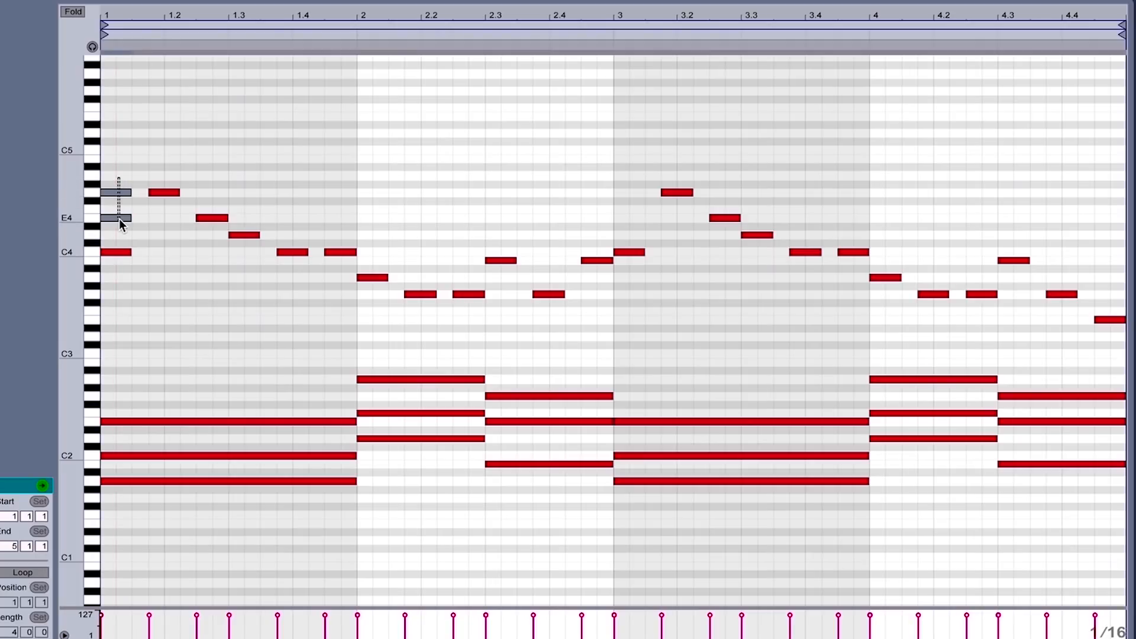
pyautogui.press('Delete')
pyautogui.press('space')
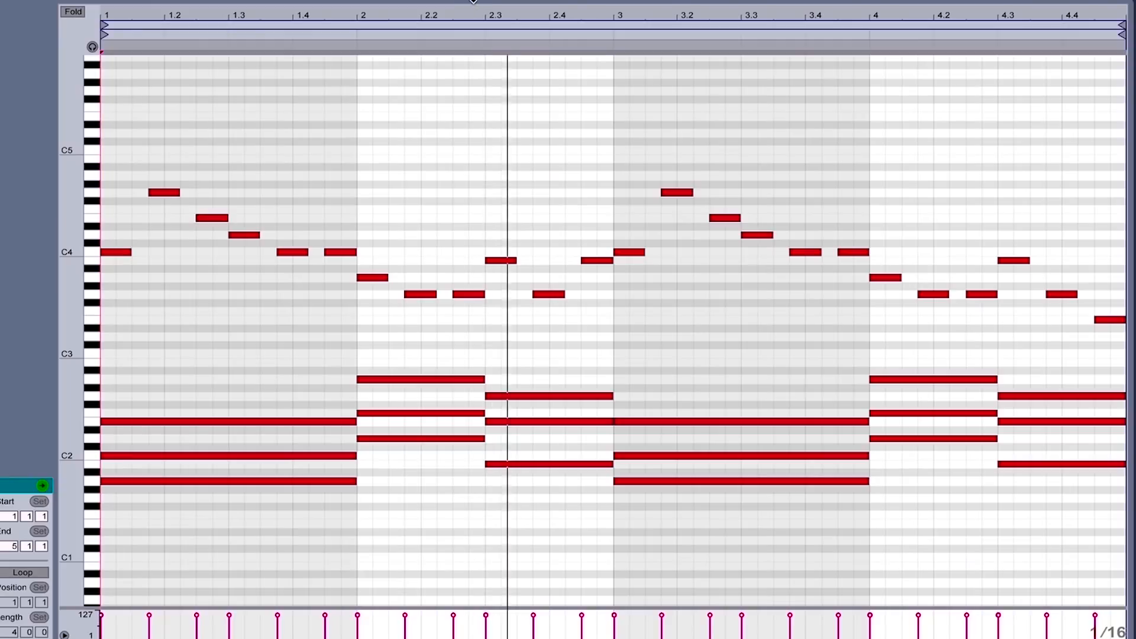
# Reduce the note editor's height to reveal the arrangement timeline and play the Melody Uplifting clip again
pyautogui.moveTo(478, 2); pyautogui.dragTo(485, 47)
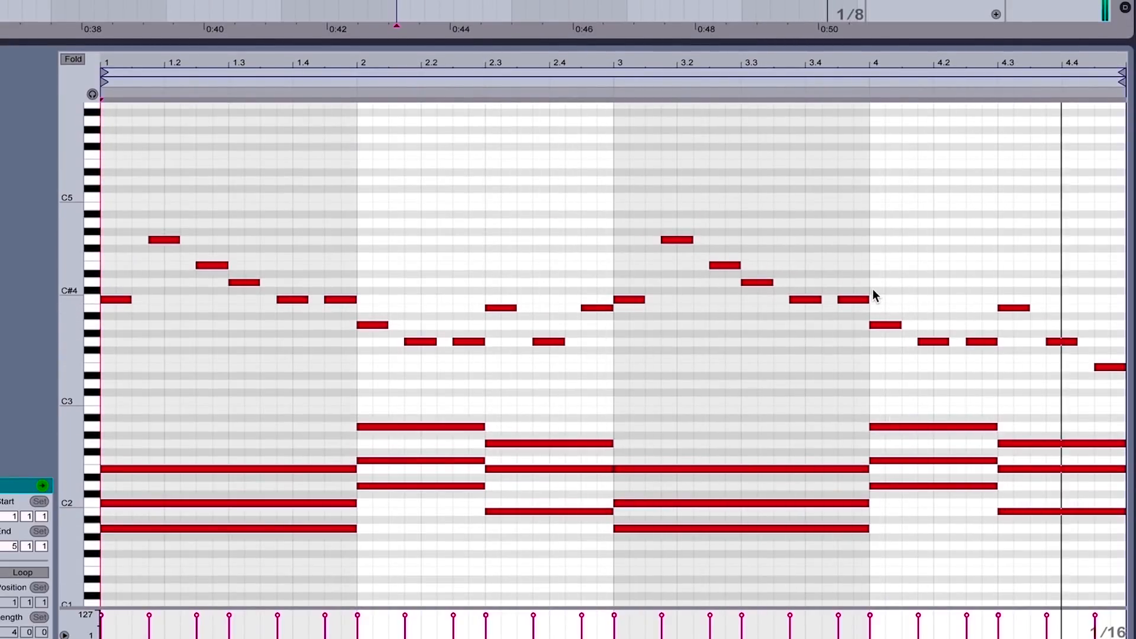
pyautogui.moveTo(366, 47); pyautogui.dragTo(367, 141)
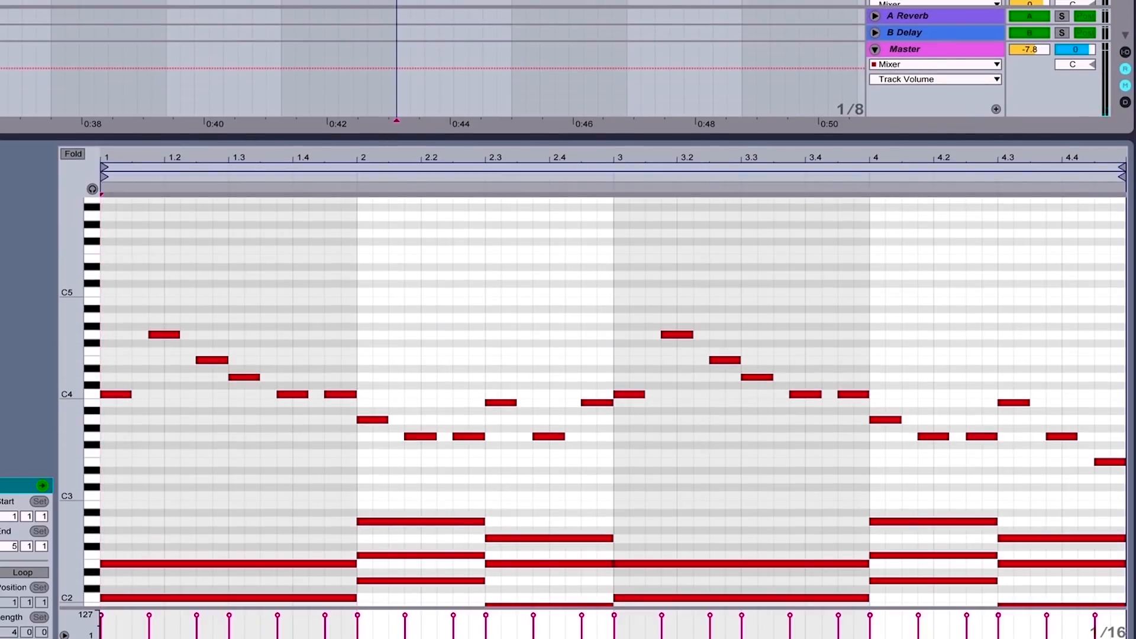
pyautogui.press('space')
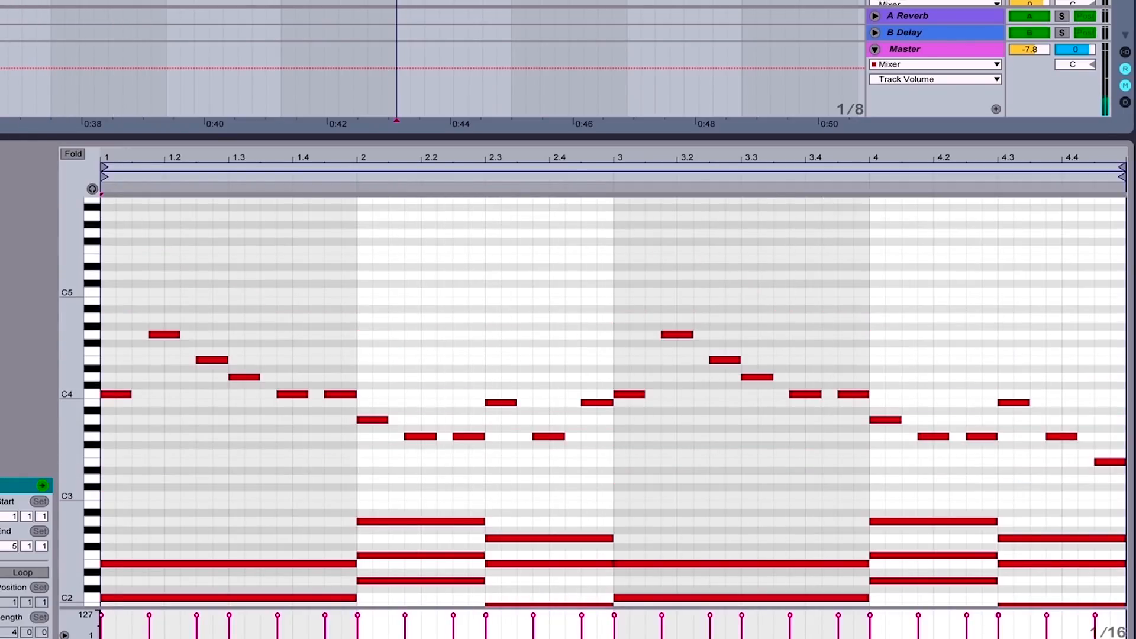
pyautogui.press('space')
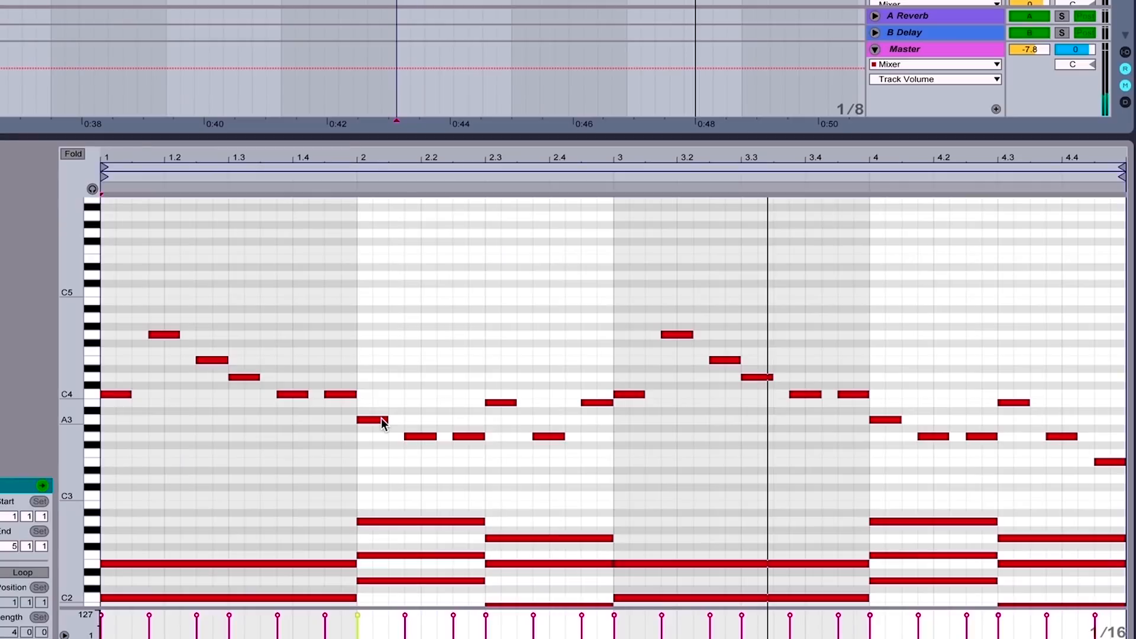
# Change the first three chords to C major (C2, E2, G2), G major (G2, B2, D3) and F major (F2, A2, C3)
pyautogui.scroll(-2, 242, 498)
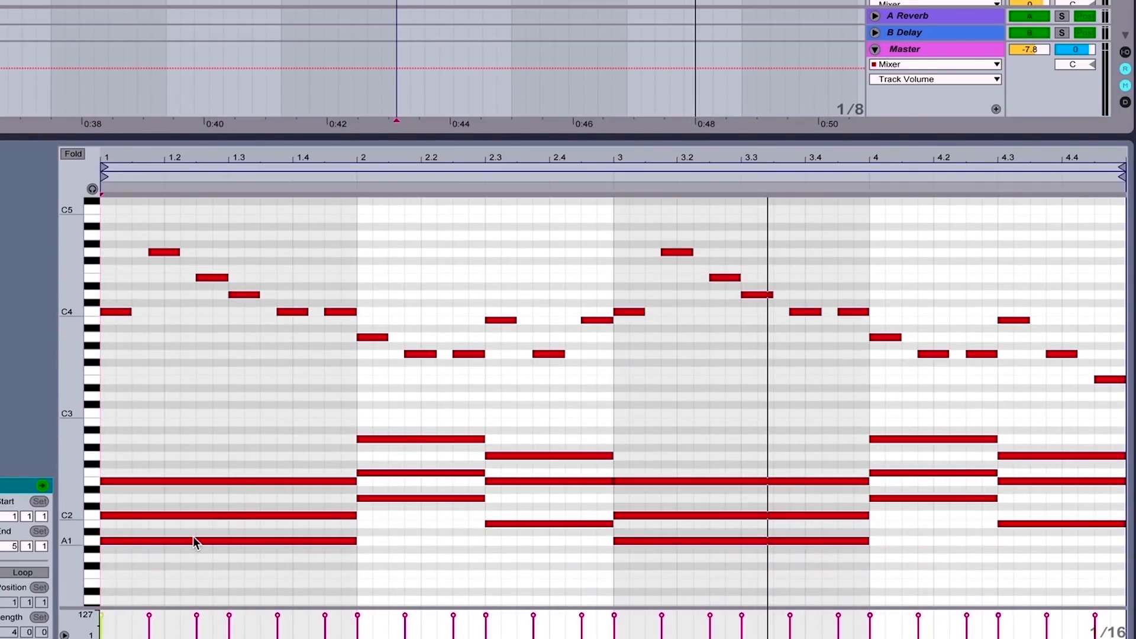
pyautogui.moveTo(193, 538); pyautogui.dragTo(188, 459)
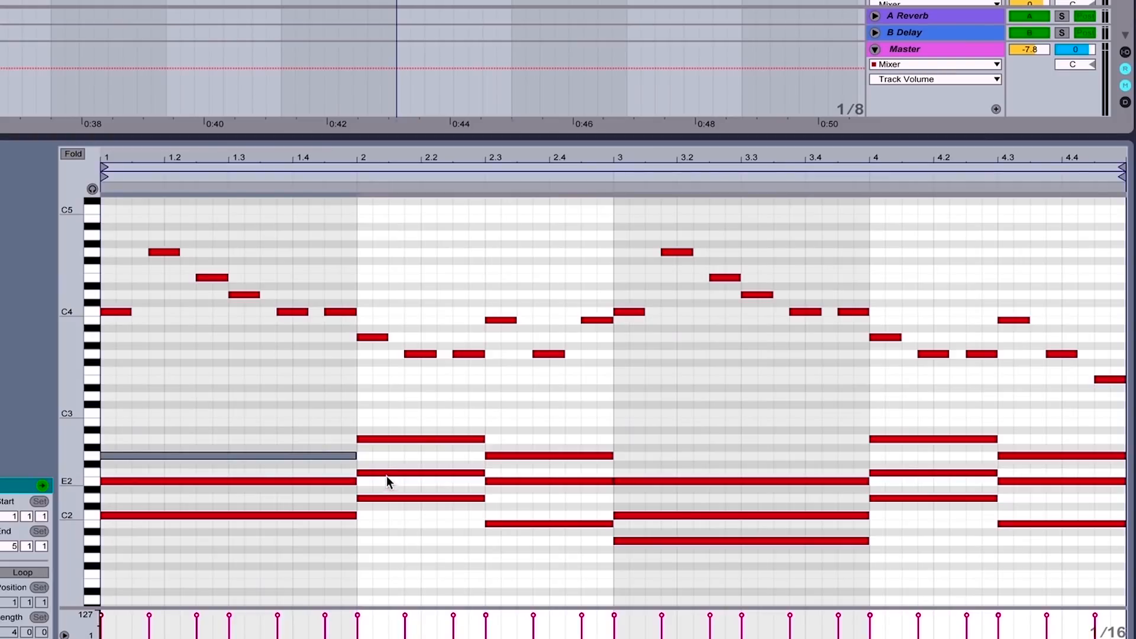
pyautogui.moveTo(387, 473); pyautogui.dragTo(386, 456)
pyautogui.moveTo(388, 440); pyautogui.dragTo(389, 425)
pyautogui.moveTo(389, 498); pyautogui.dragTo(389, 398)
pyautogui.moveTo(185, 422); pyautogui.dragTo(197, 581)
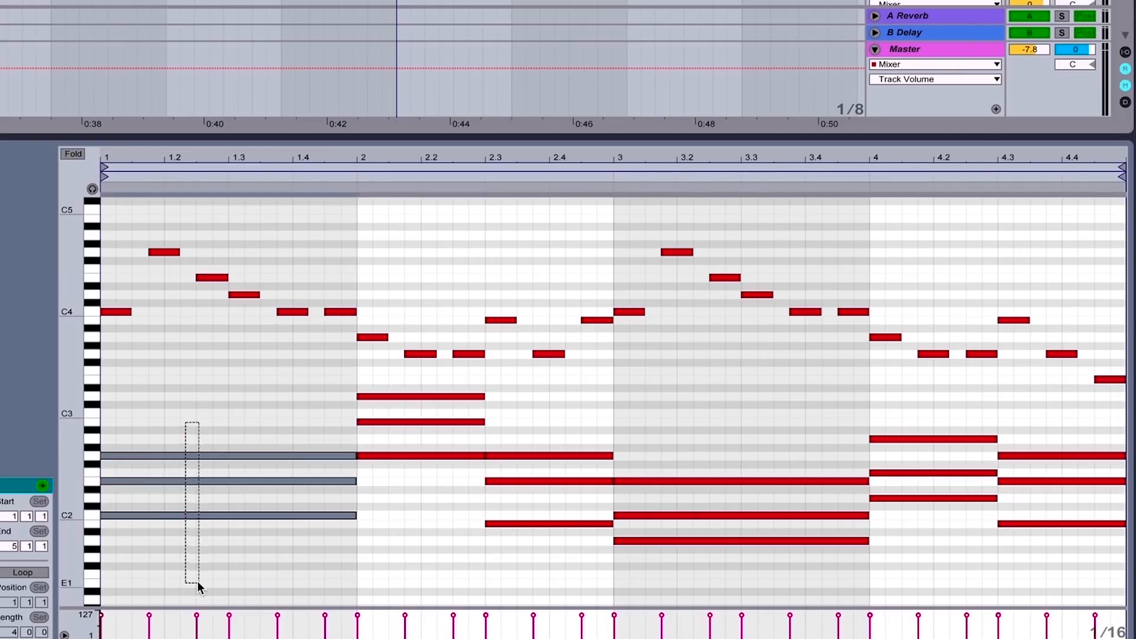
pyautogui.moveTo(411, 503); pyautogui.dragTo(409, 369)
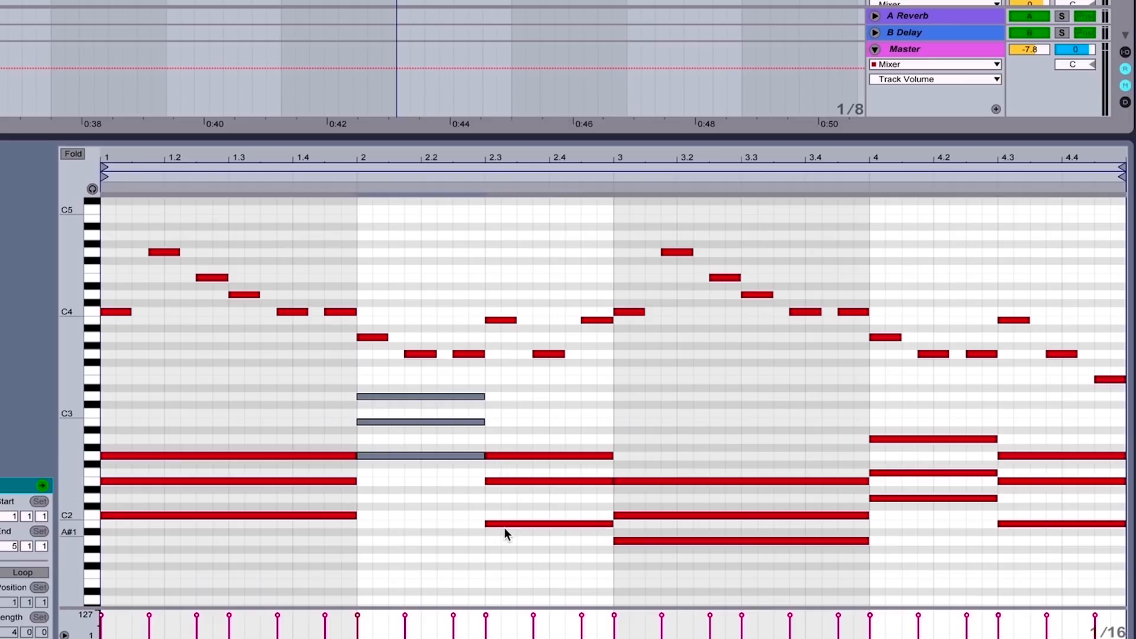
pyautogui.moveTo(505, 525); pyautogui.dragTo(511, 414)
pyautogui.moveTo(503, 456); pyautogui.dragTo(503, 440)
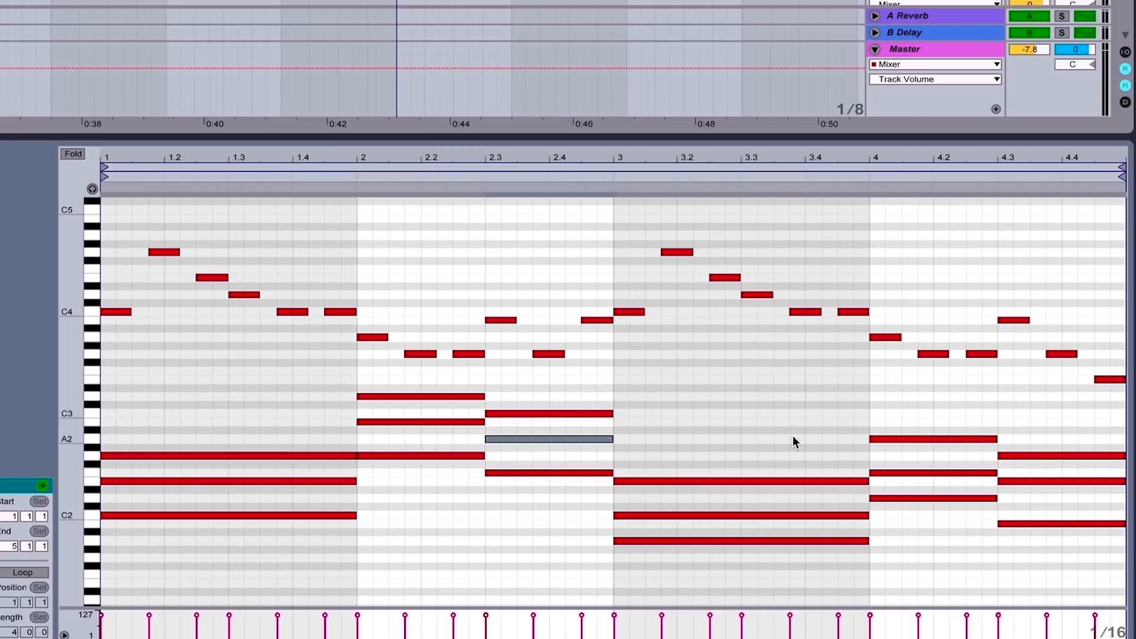
# Replace the chords in bars 3 and 4 with a duplicate of the chords from bars 1 and 2, and play the clip
pyautogui.moveTo(779, 422); pyautogui.dragTo(1125, 606)
pyautogui.press('Delete')
pyautogui.moveTo(567, 590); pyautogui.dragTo(170, 381)
pyautogui.hotkey('ctrl', 'd')
pyautogui.press('space')
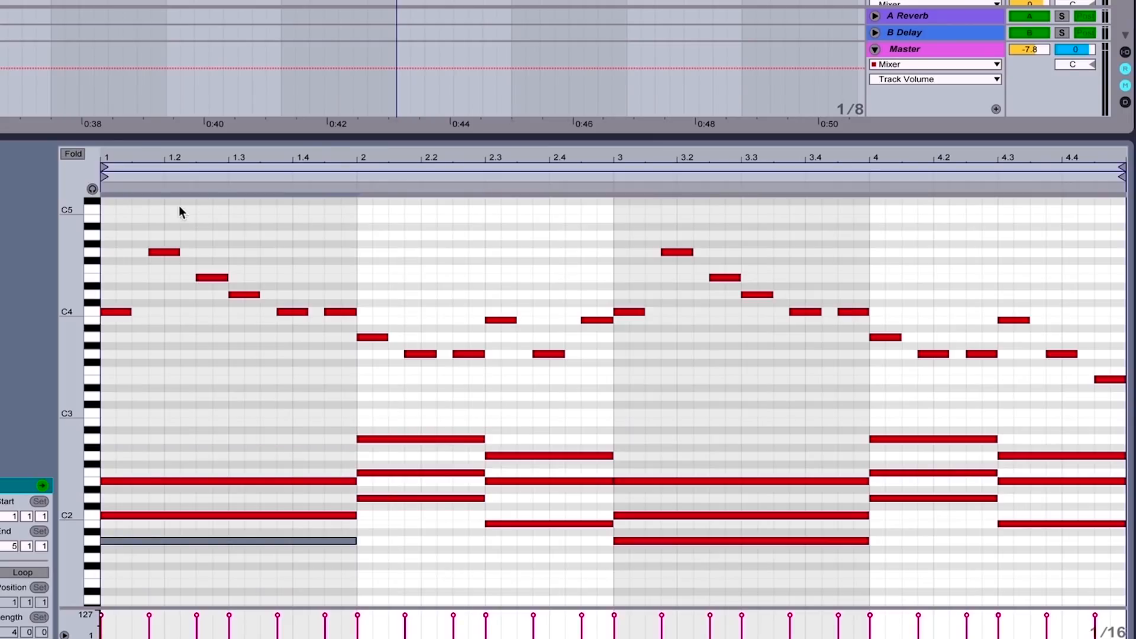
# Deactivate all the original chord notes below the melody and play the clip from its start with the melody alone
pyautogui.moveTo(109, 219); pyautogui.dragTo(1060, 343)
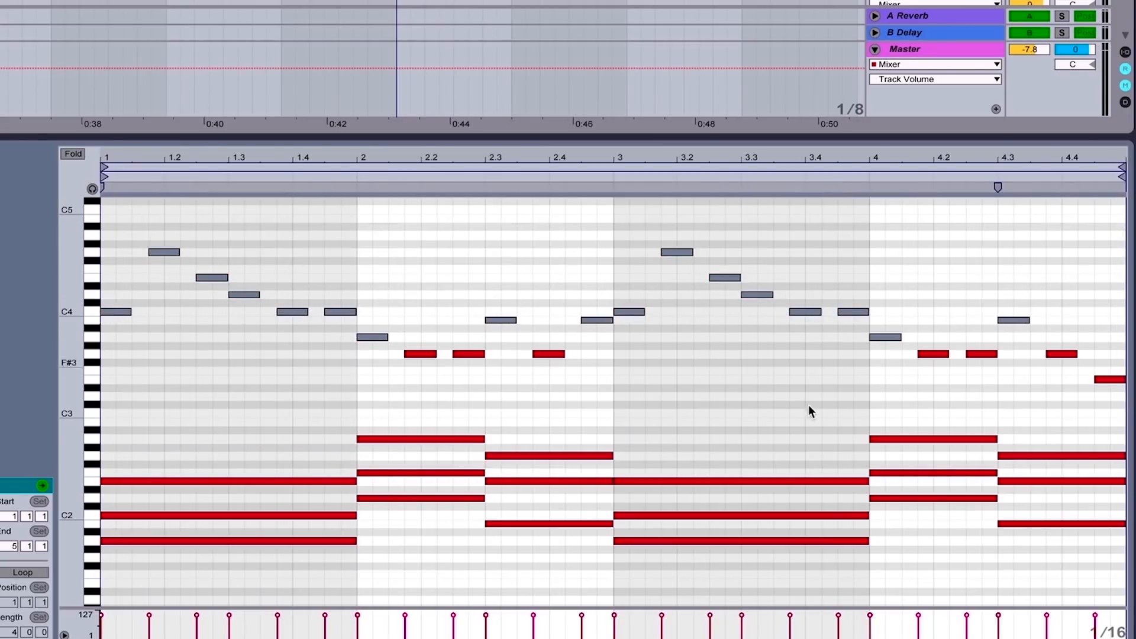
pyautogui.moveTo(239, 400); pyautogui.dragTo(1018, 574)
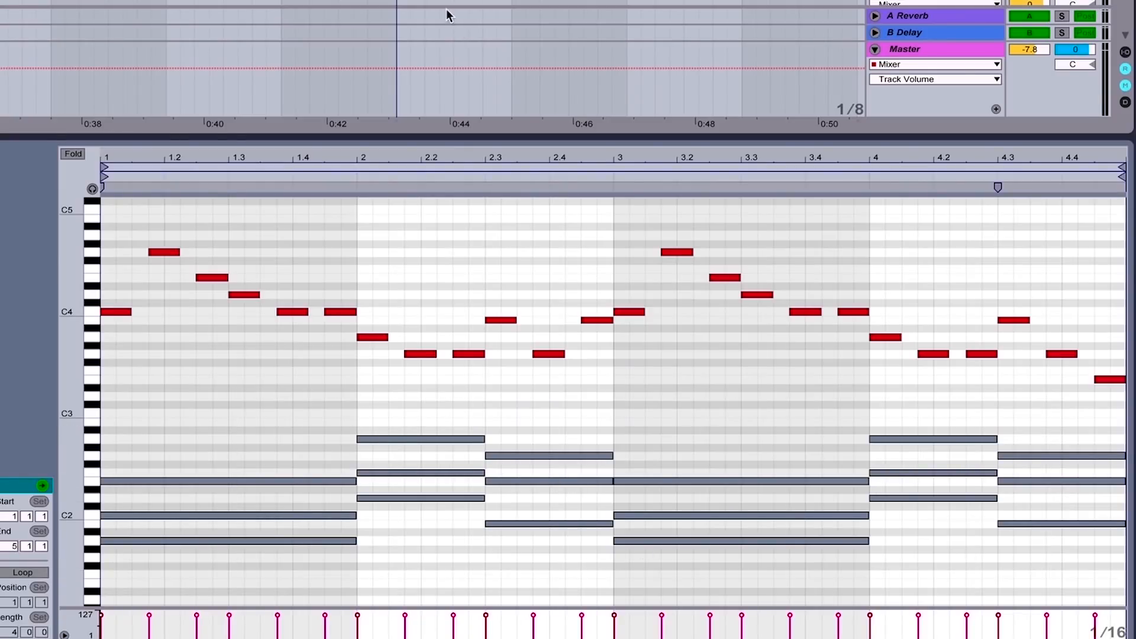
pyautogui.click(397, 3)
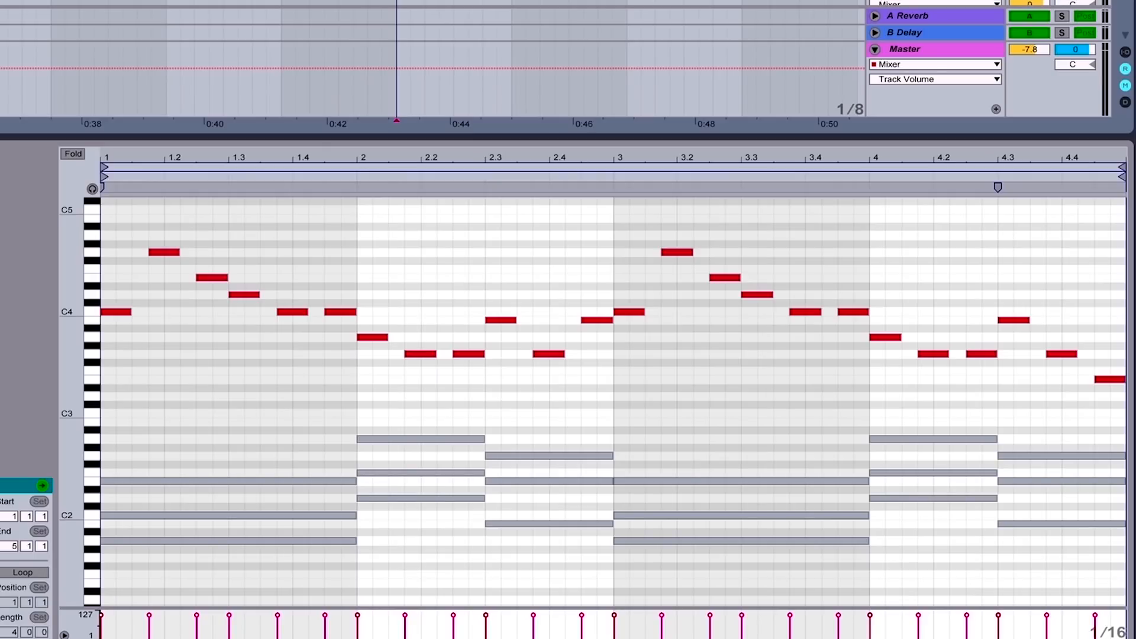
pyautogui.press('space')
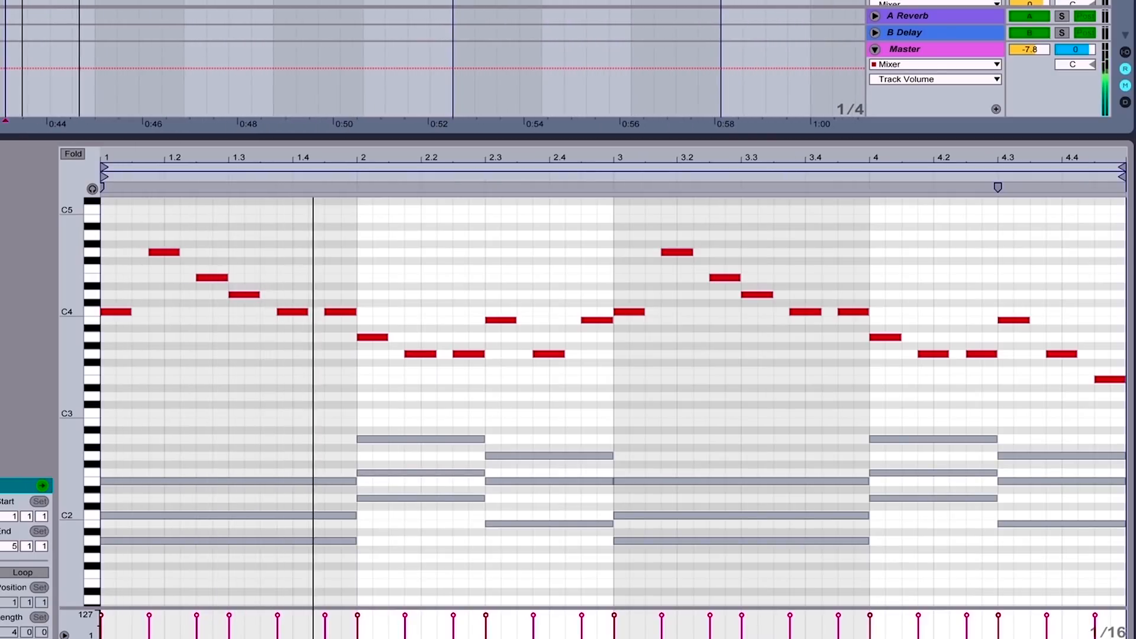